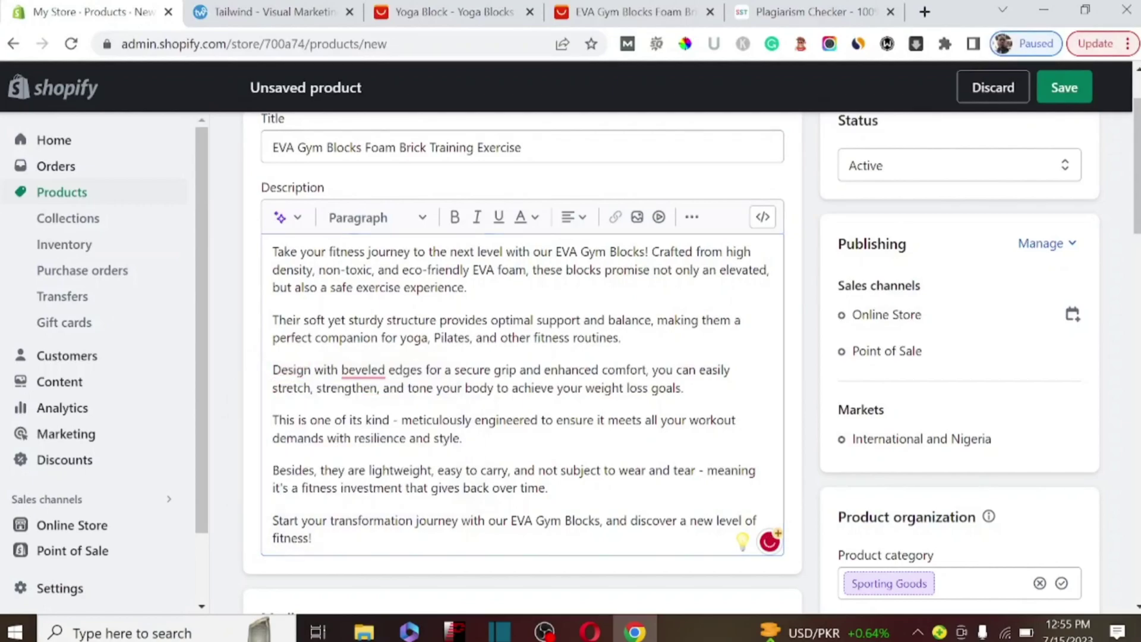
# Step: Accept Grammarly's 'bevelled' spelling in the EVA Gym Blocks description, leaving no text selected
pyautogui.click(363, 370)
pyautogui.click(372, 423)
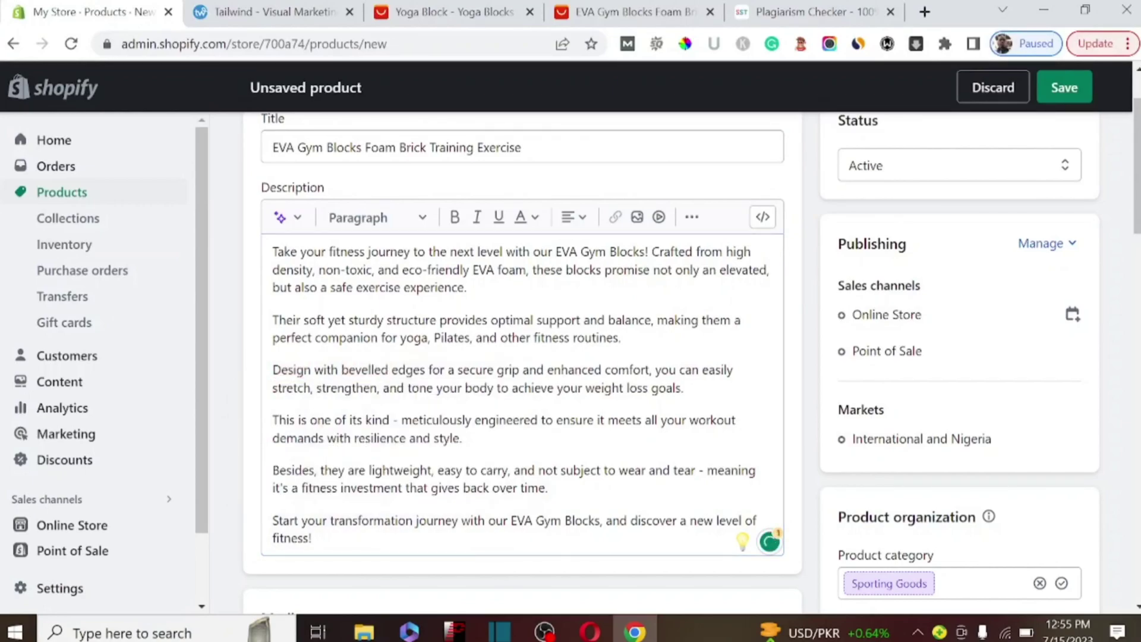
pyautogui.moveTo(312, 538); pyautogui.dragTo(272, 251)
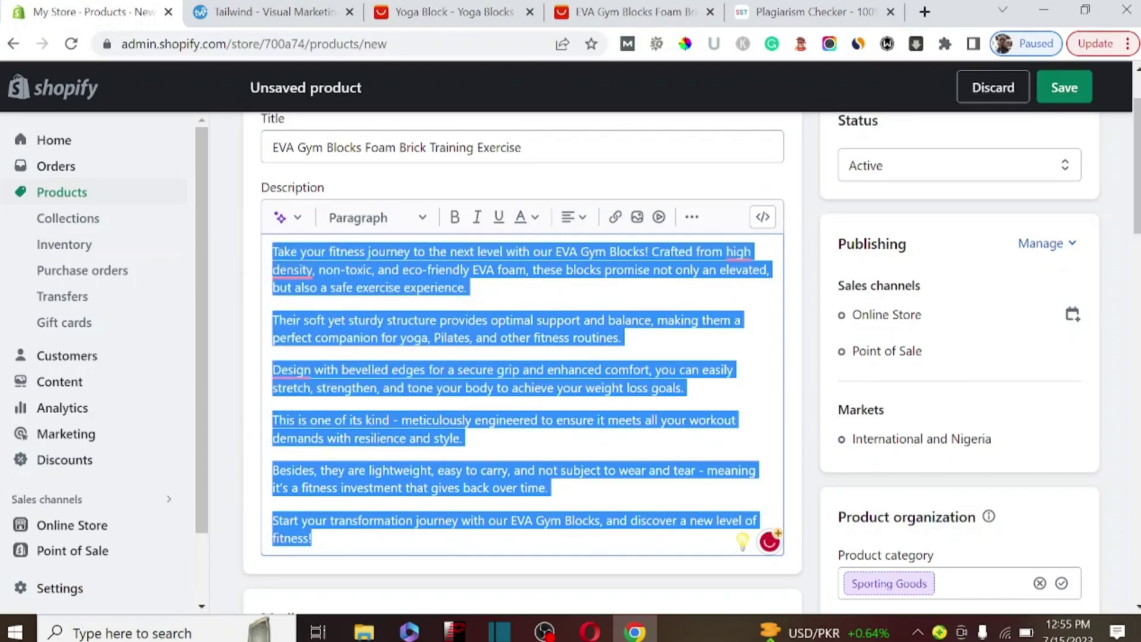
pyautogui.click(476, 446)
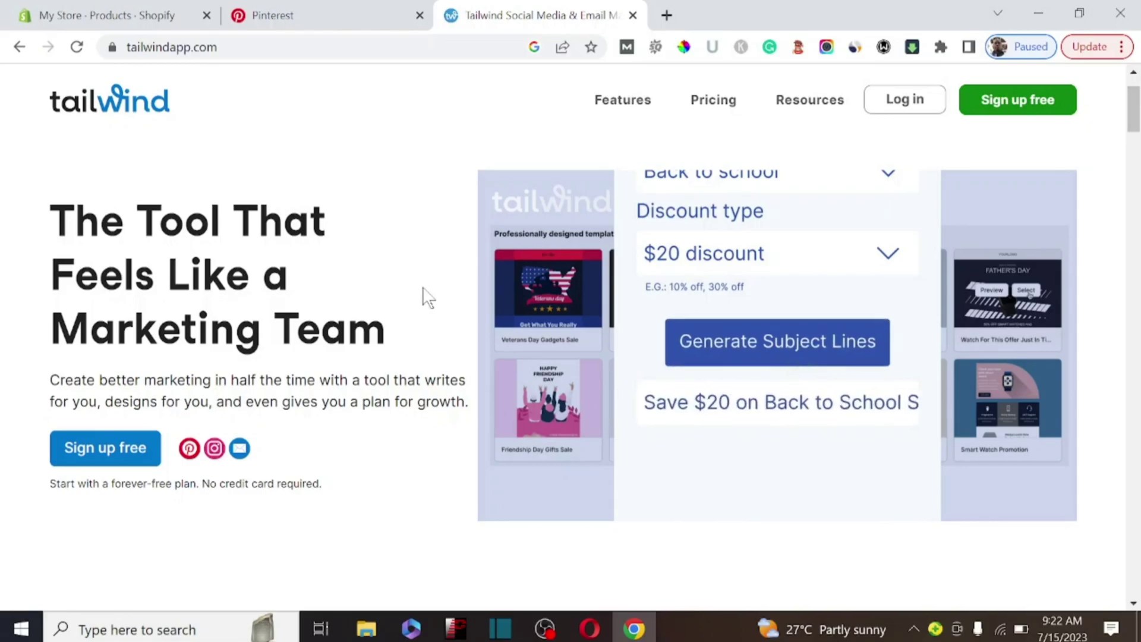
# Step: Highlight the Tailwind homepage headline, scroll the page, and start the free sign-up
pyautogui.moveTo(404, 340); pyautogui.dragTo(75, 220)
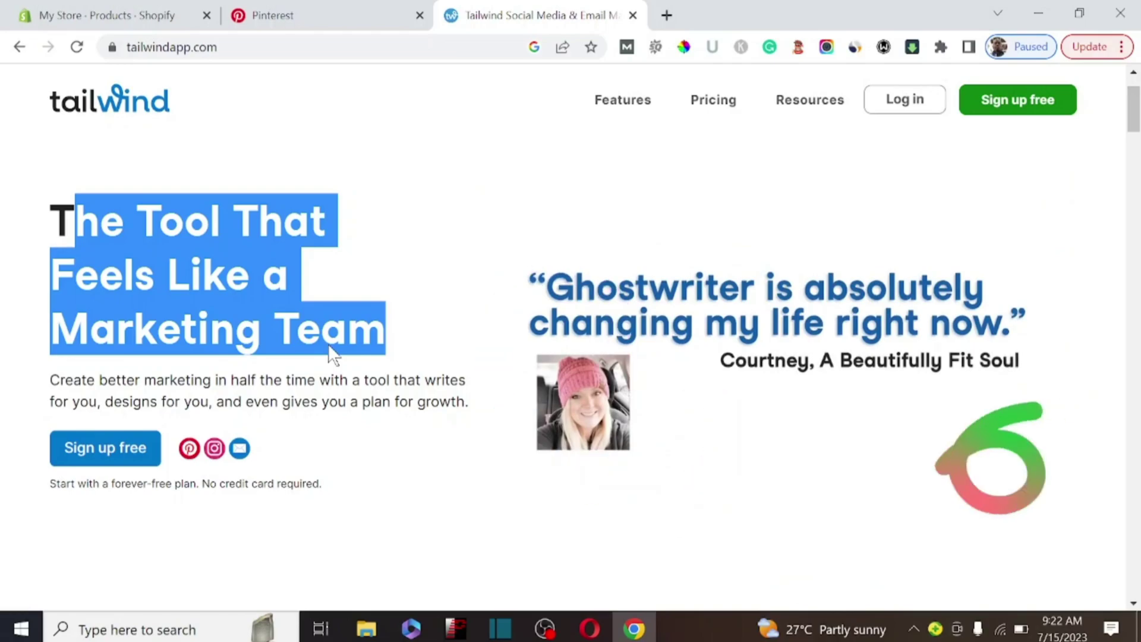
pyautogui.scroll(-5, 336, 356)
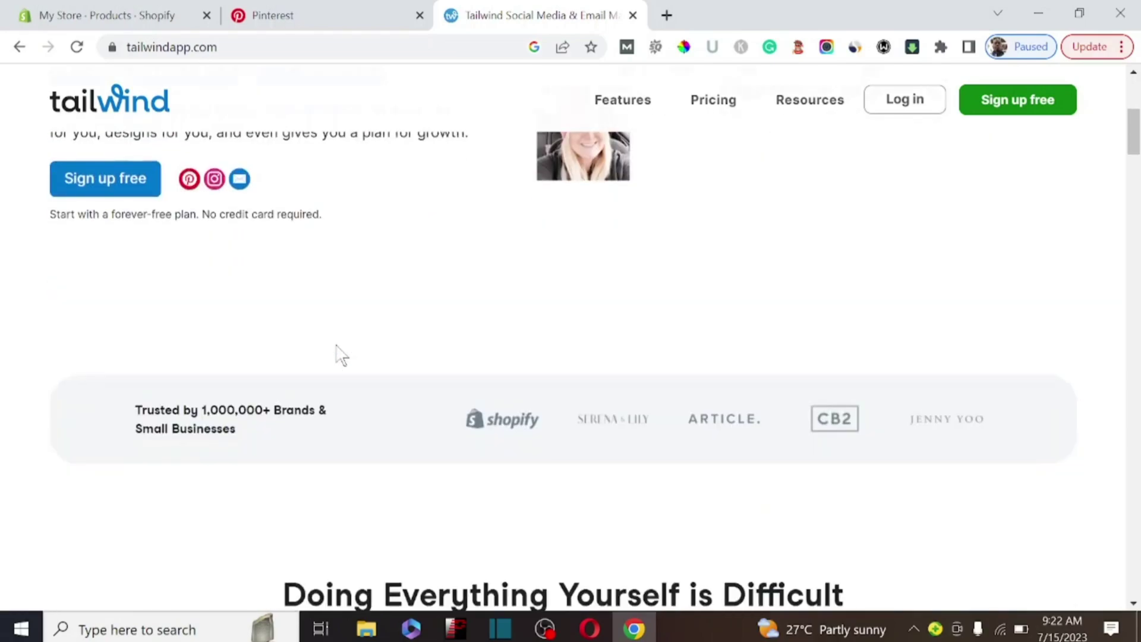
pyautogui.scroll(5, 357, 352)
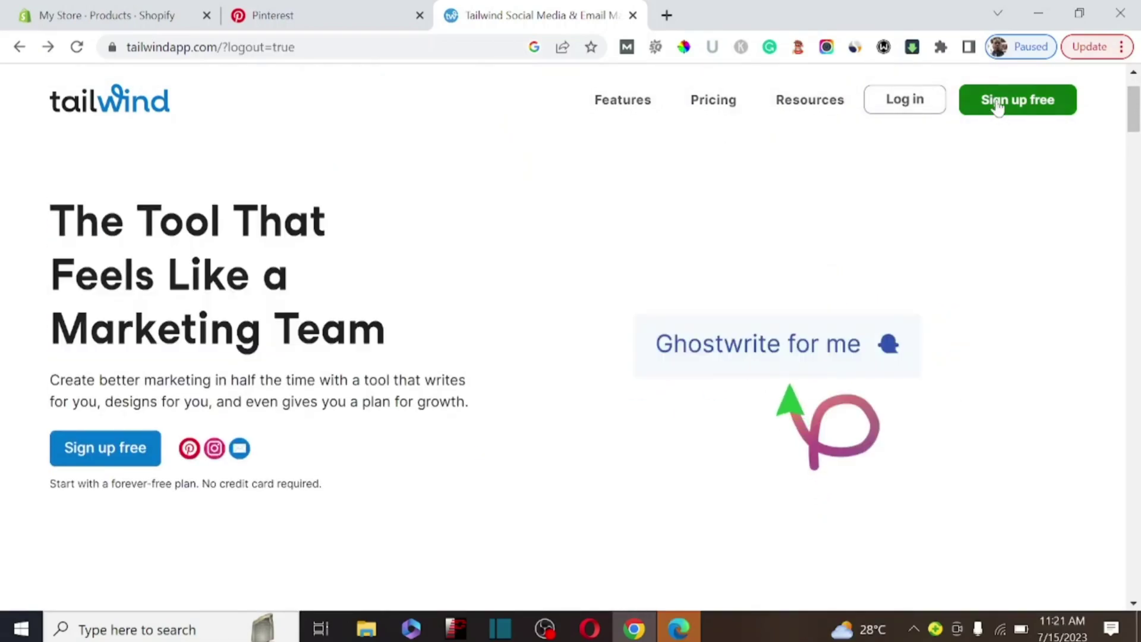
pyautogui.click(998, 107)
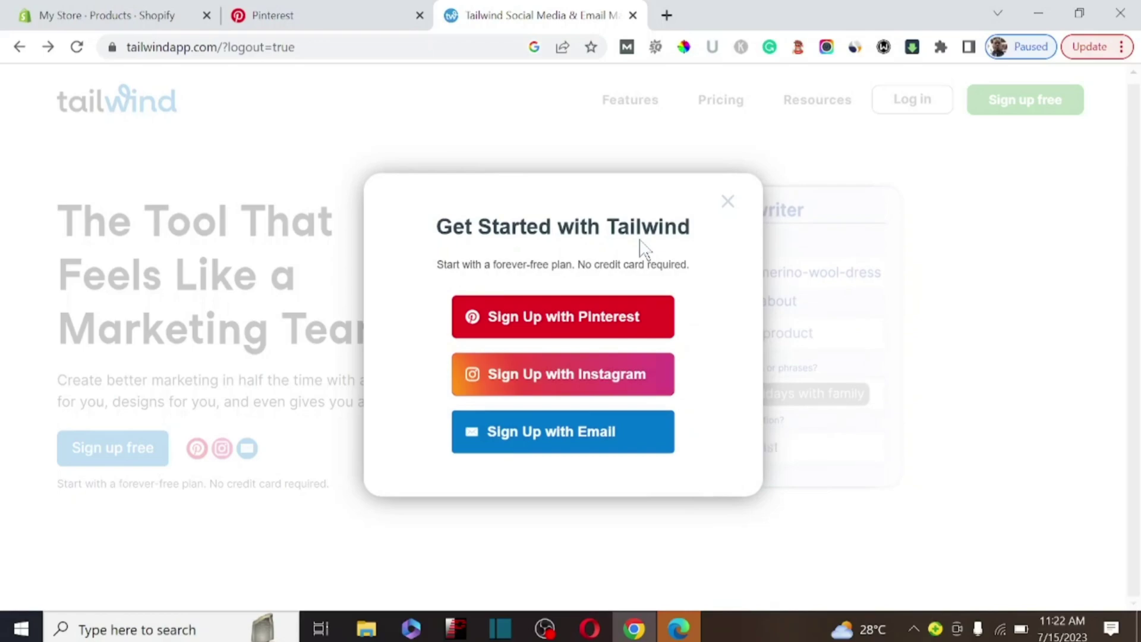
# Step: Dismiss the sign-up dialog and log in to Tailwind with Remember me ticked
pyautogui.click(730, 203)
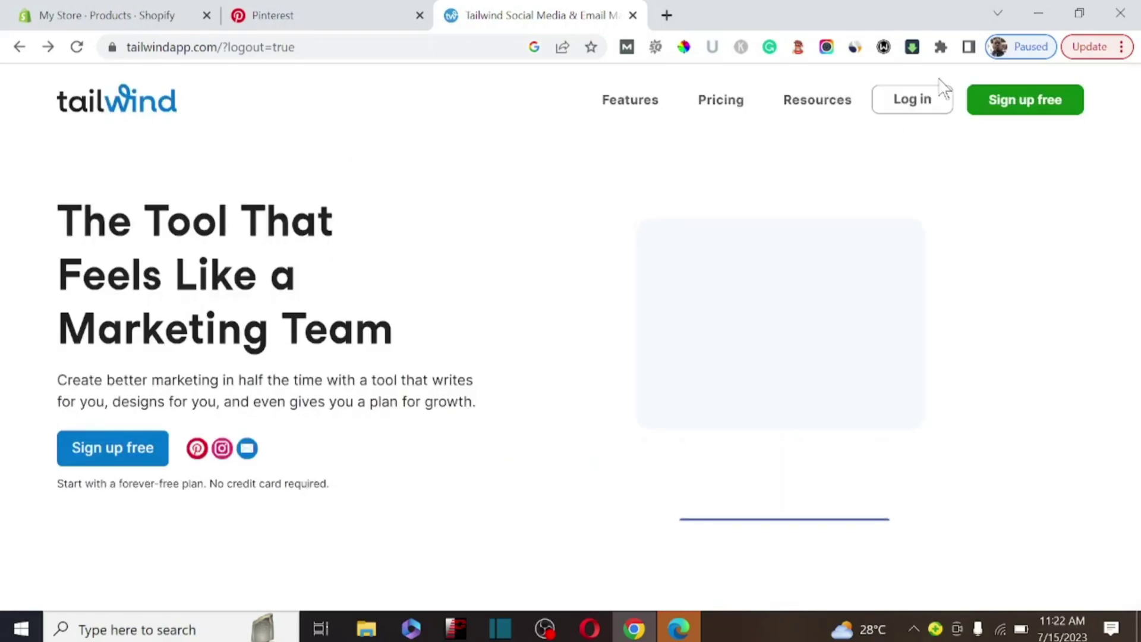
pyautogui.click(911, 110)
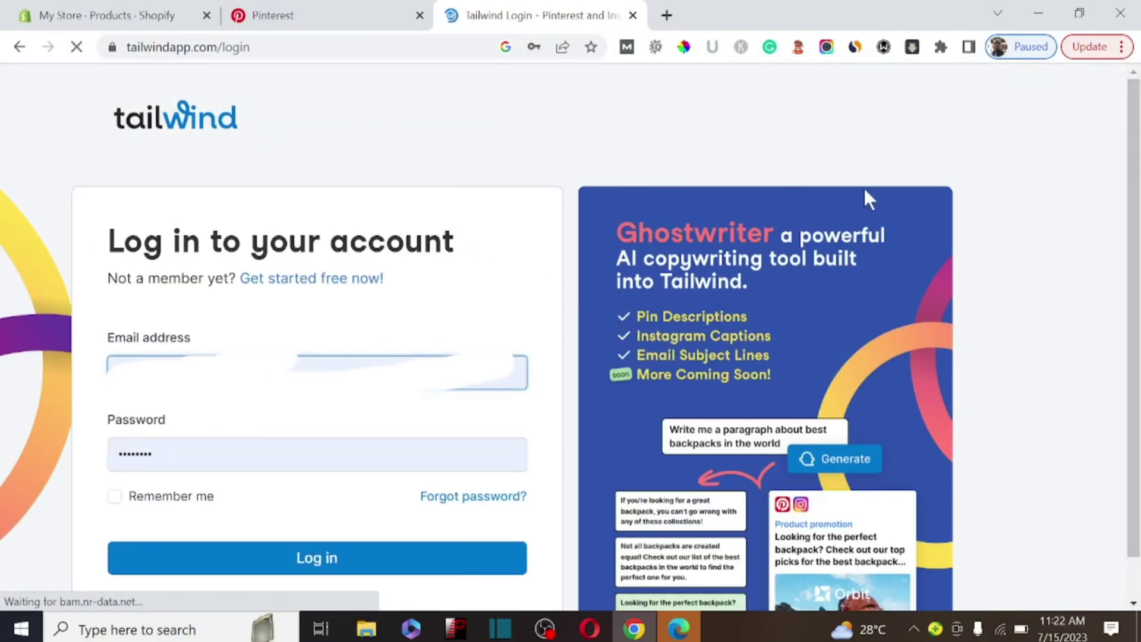
pyautogui.click(114, 498)
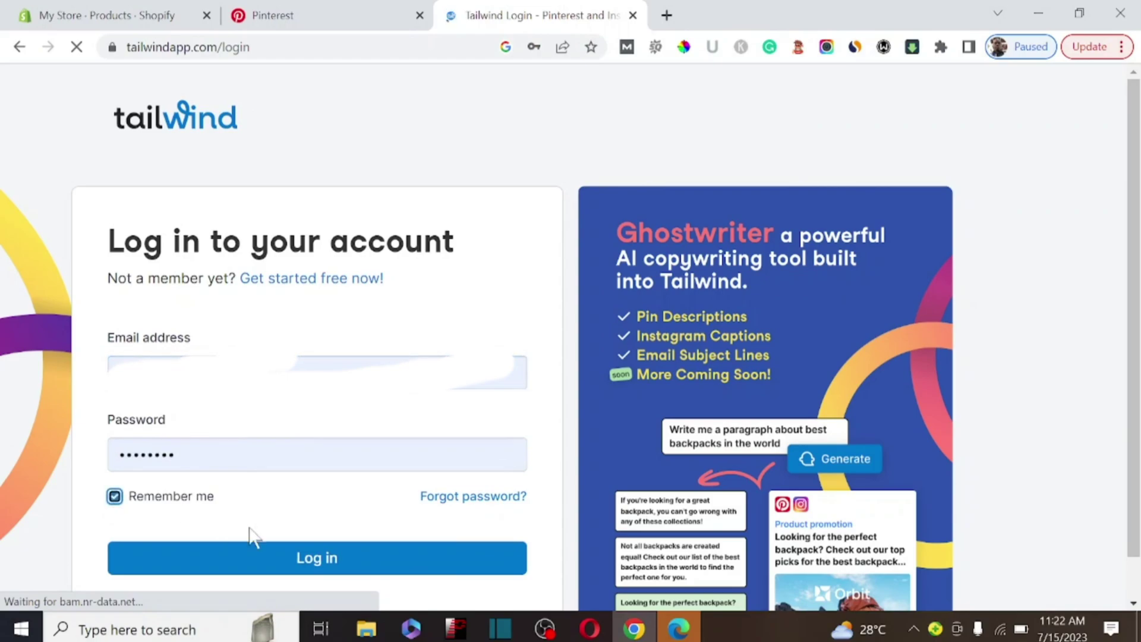
pyautogui.click(318, 565)
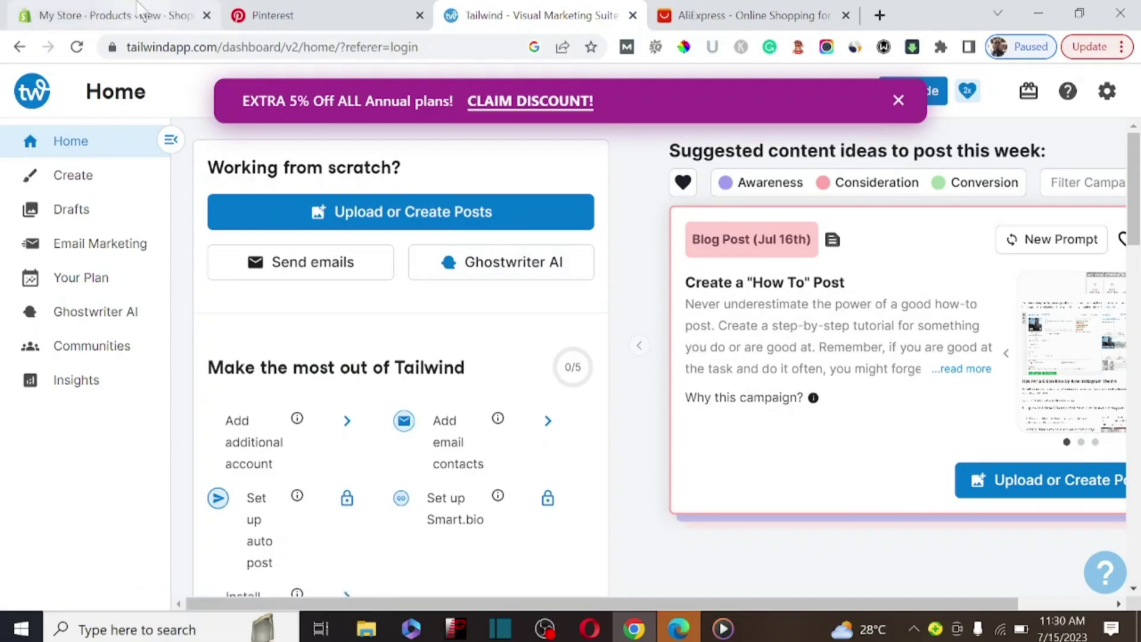
# Step: Return to the Shopify Products list and start adding a new product
pyautogui.click(143, 15)
pyautogui.click(261, 159)
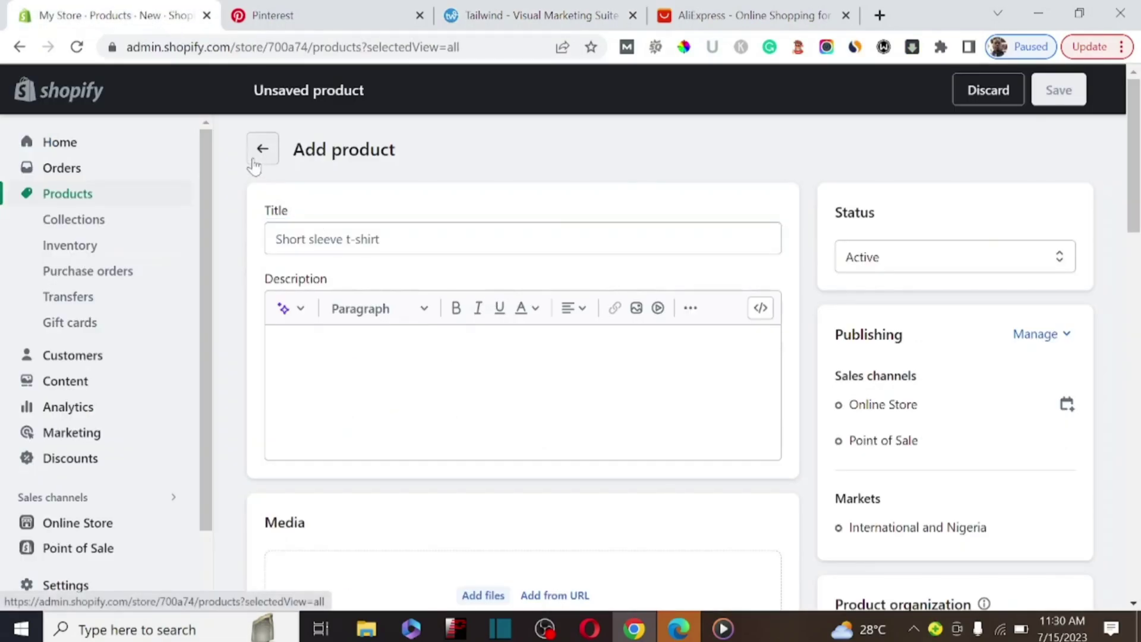
pyautogui.scroll(-12, 399, 291)
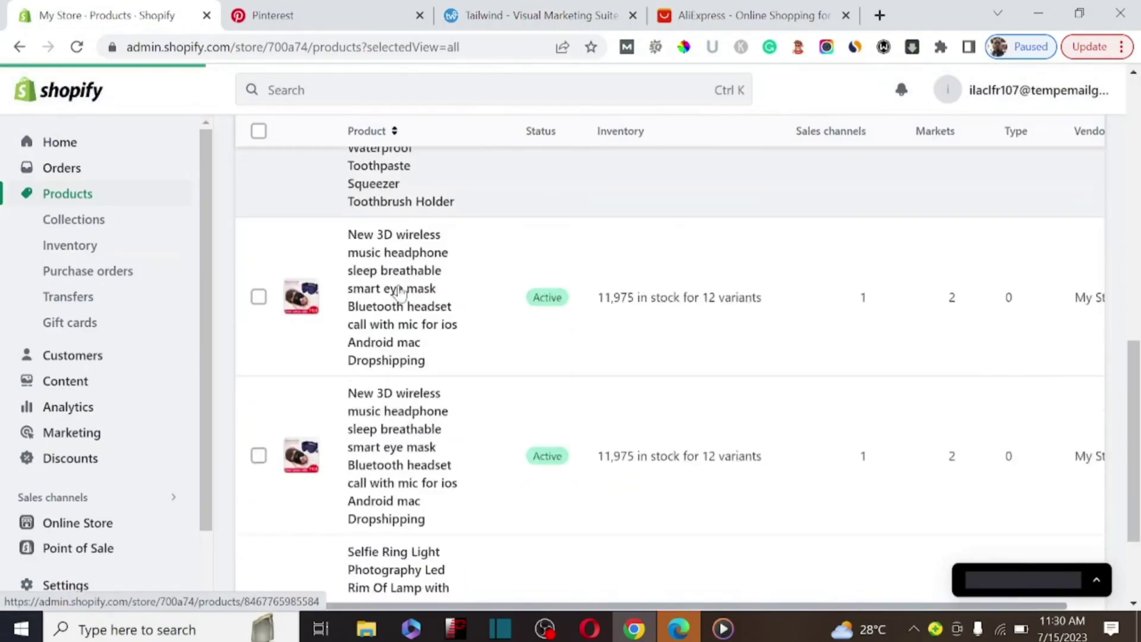
pyautogui.scroll(5, 398, 298)
pyautogui.scroll(6, 398, 297)
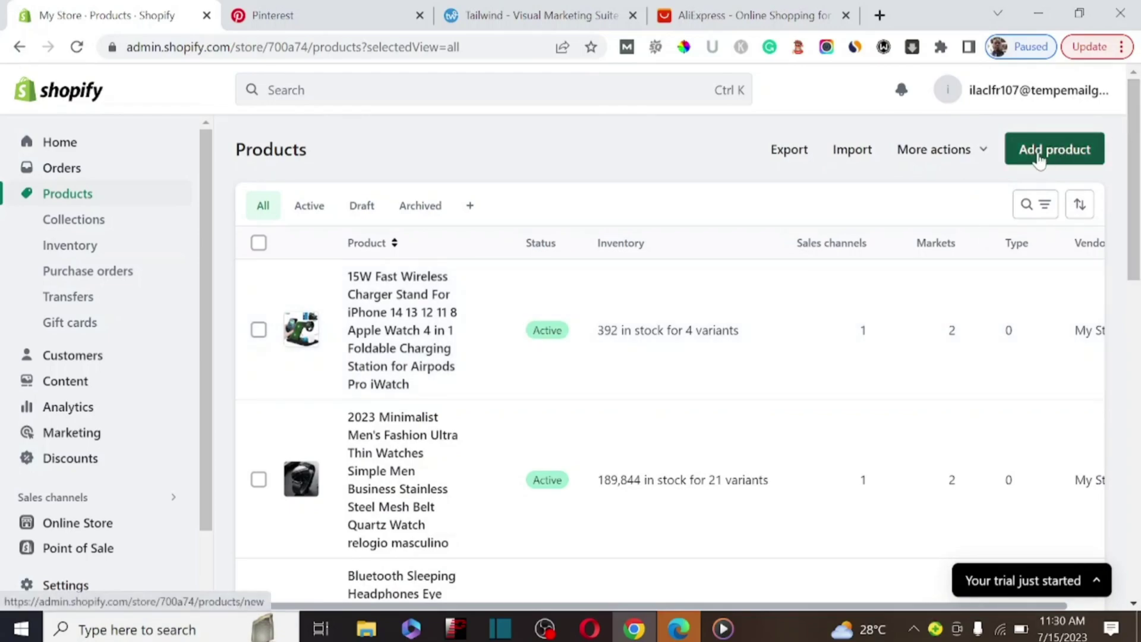
pyautogui.click(1038, 156)
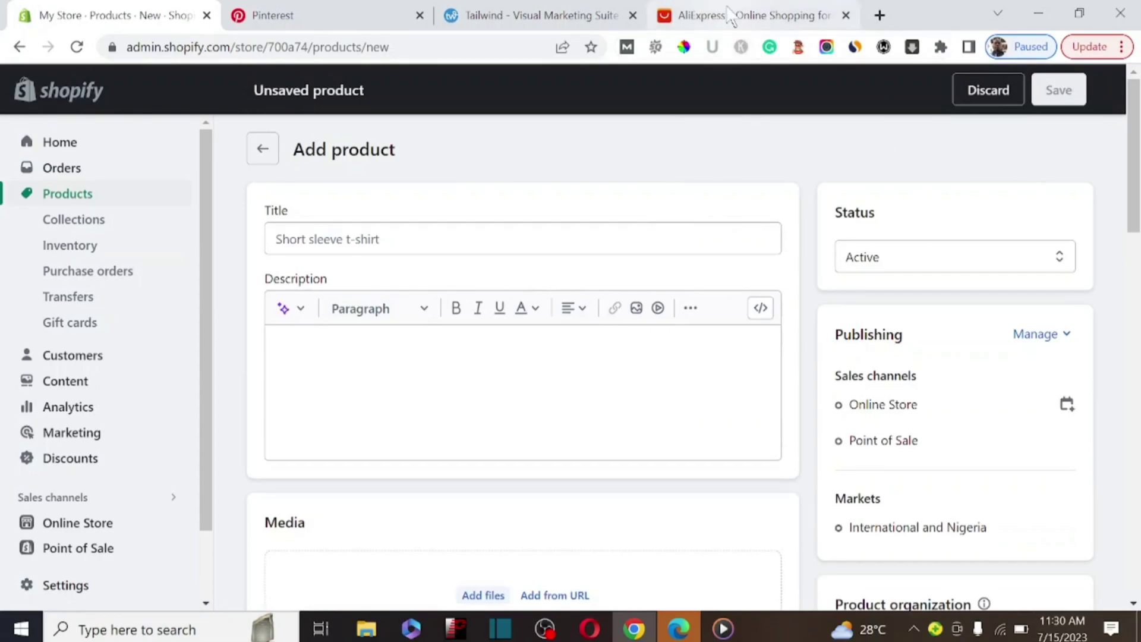
# Step: Browse the AliExpress homepage, then enter YOGA in the search box
pyautogui.click(720, 18)
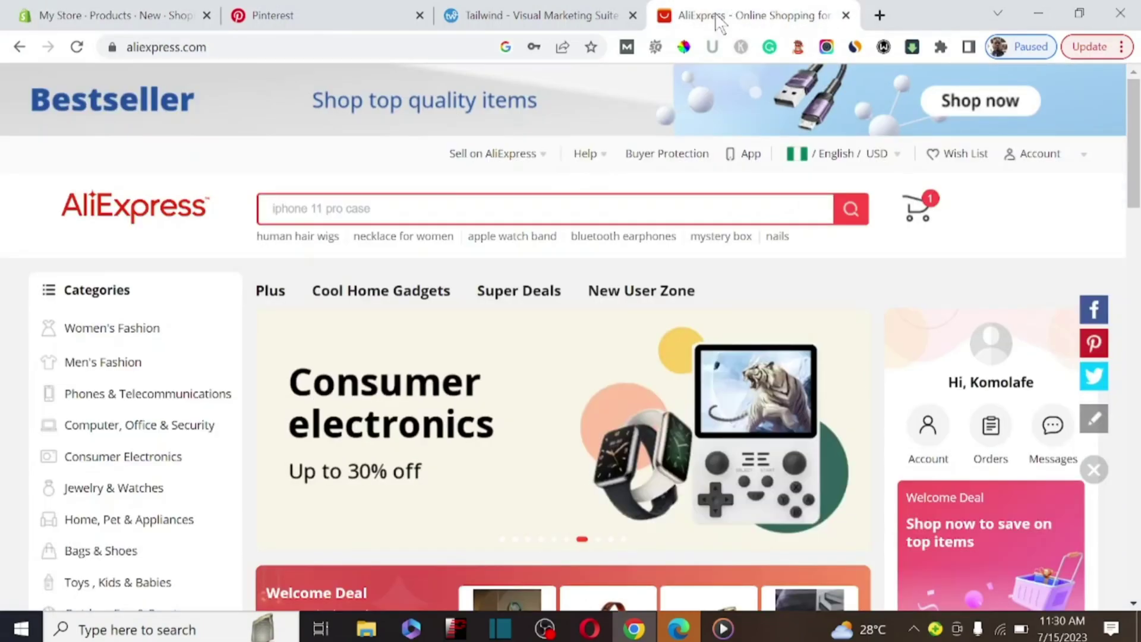
pyautogui.scroll(-10, 484, 250)
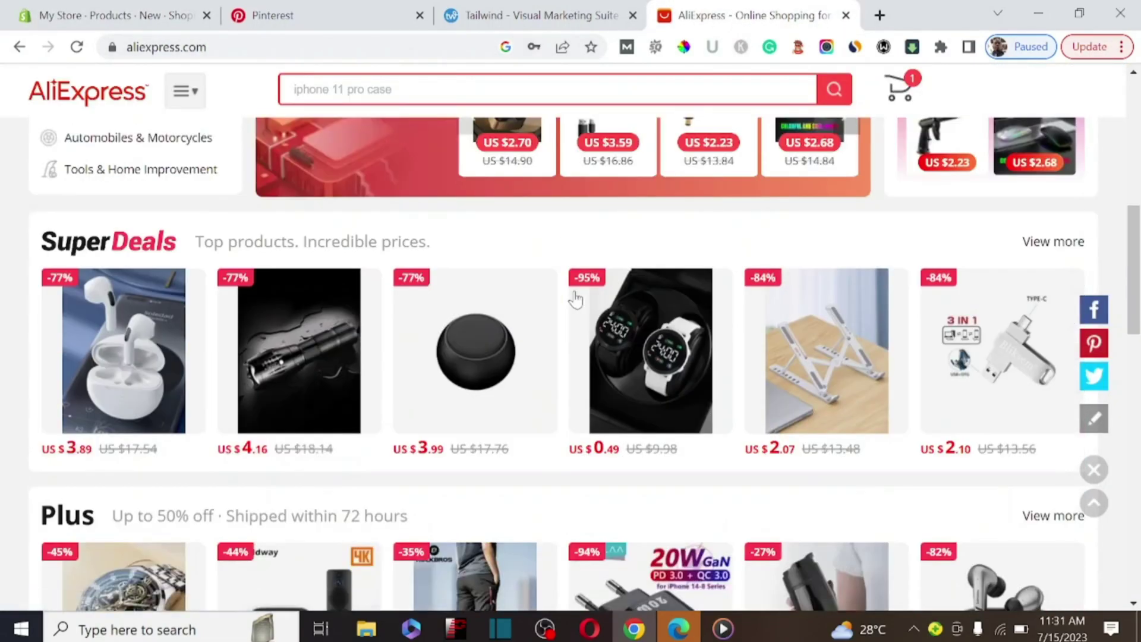
pyautogui.scroll(-3, 574, 299)
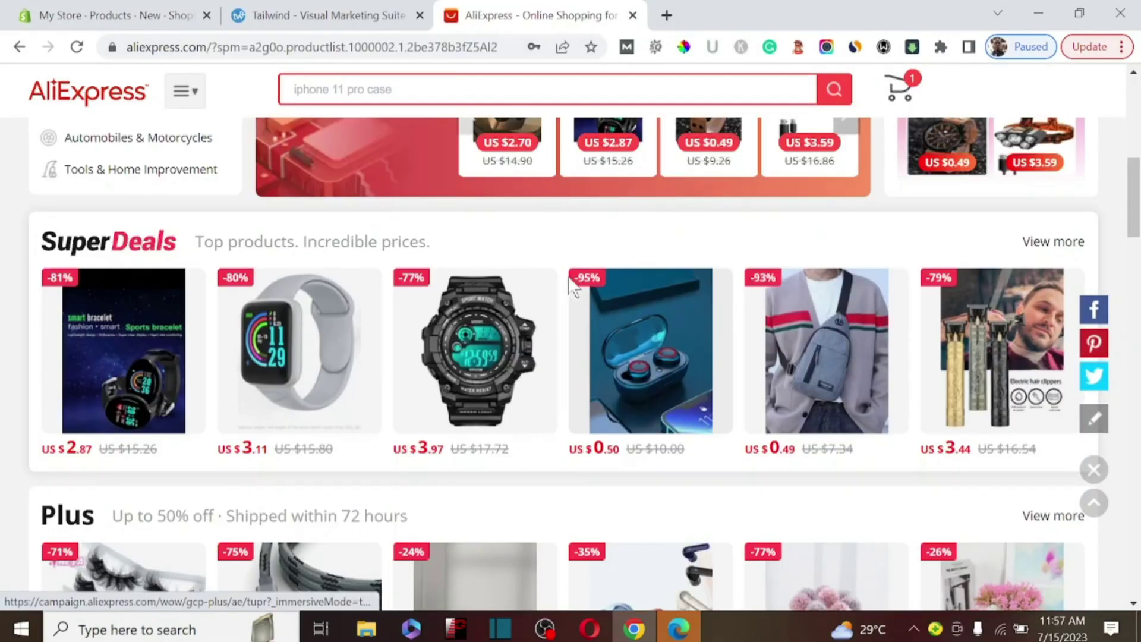
pyautogui.scroll(-12, 571, 300)
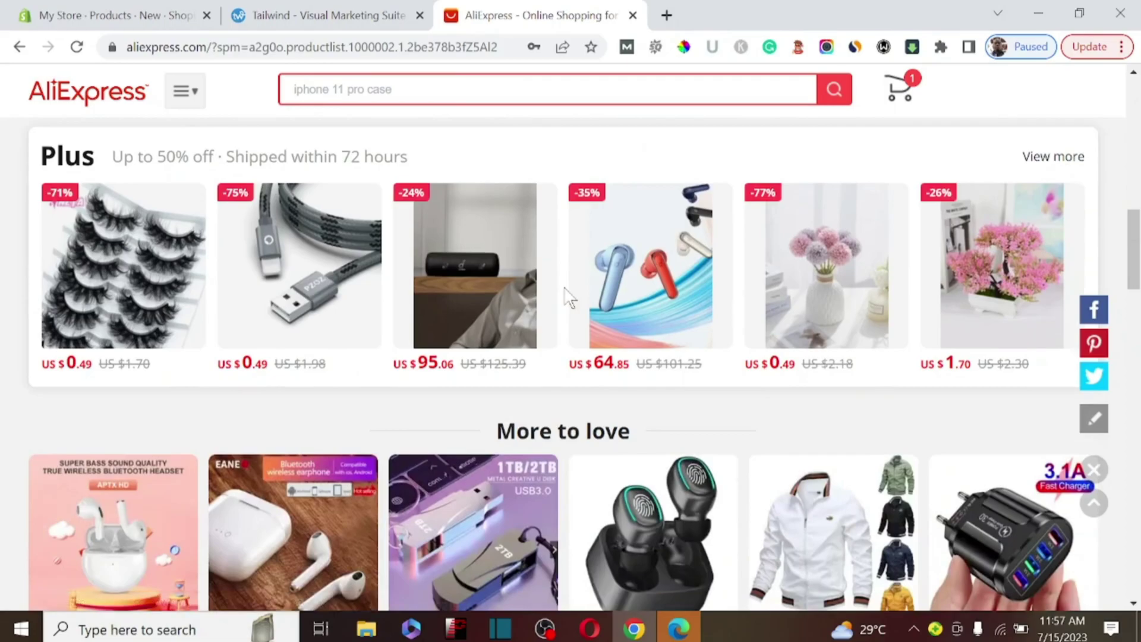
pyautogui.scroll(-10, 564, 303)
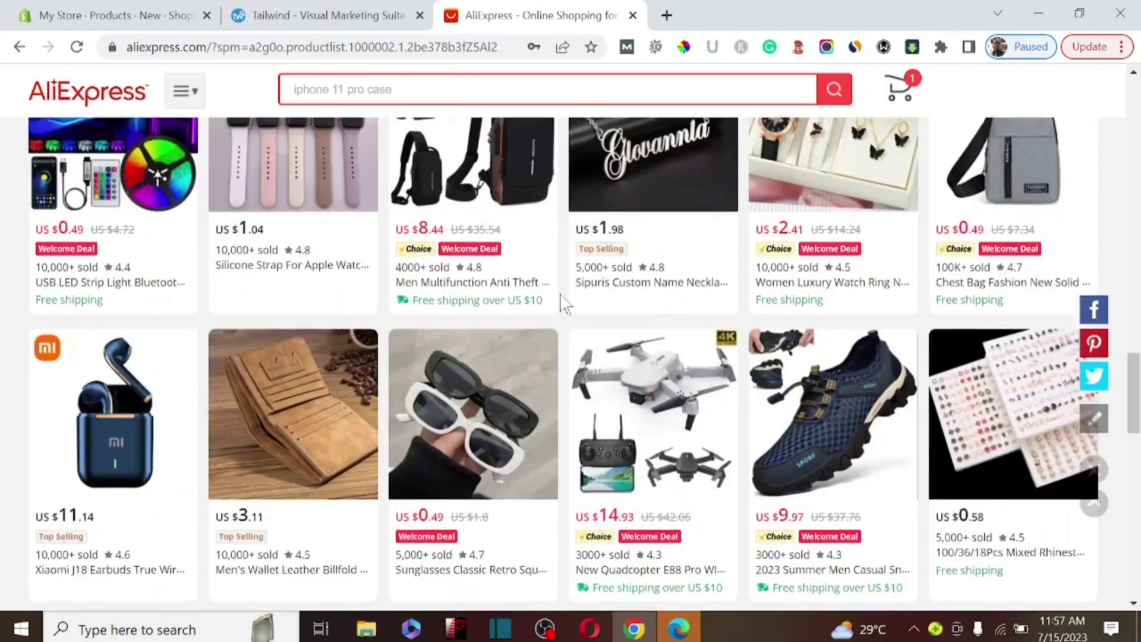
pyautogui.scroll(6, 563, 303)
pyautogui.scroll(5, 564, 303)
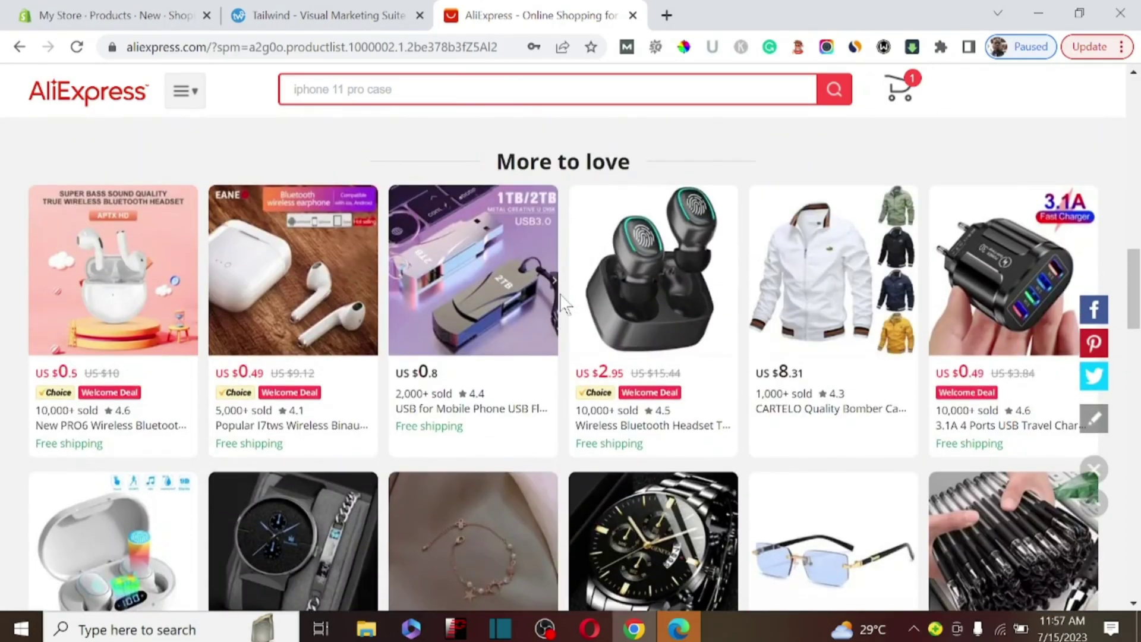
pyautogui.scroll(4, 563, 303)
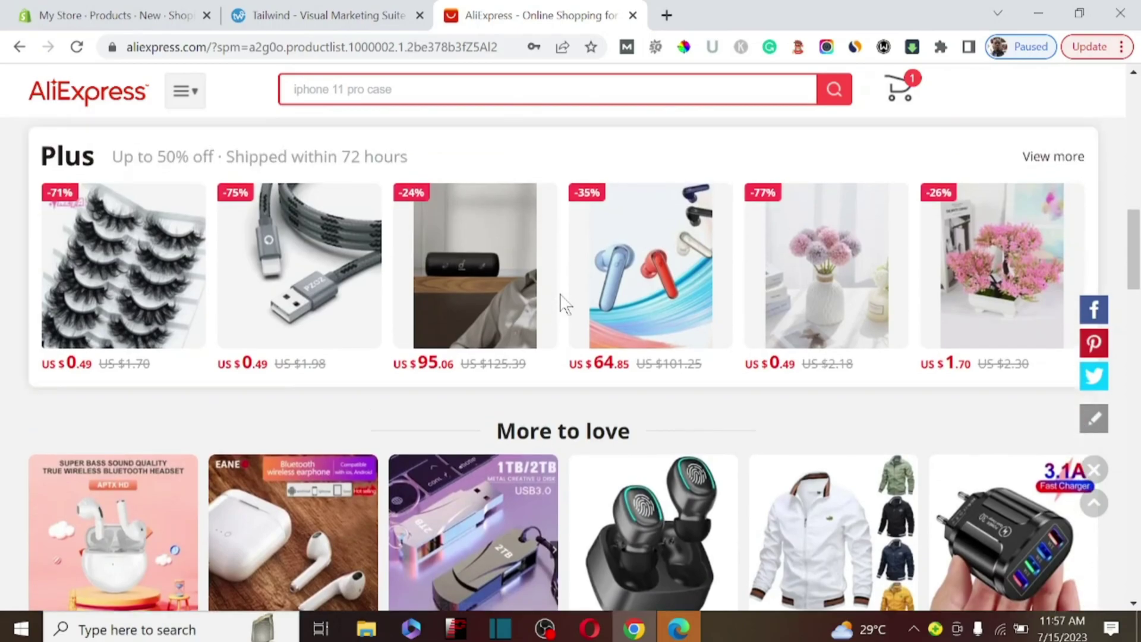
pyautogui.scroll(4, 564, 303)
pyautogui.scroll(2, 560, 301)
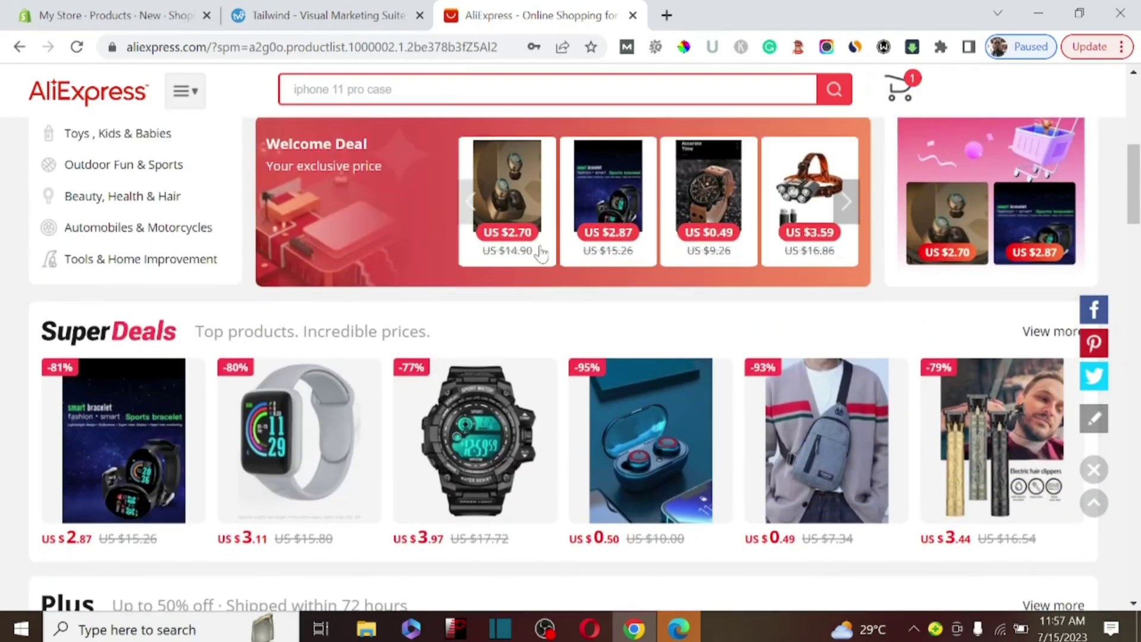
pyautogui.scroll(6, 541, 252)
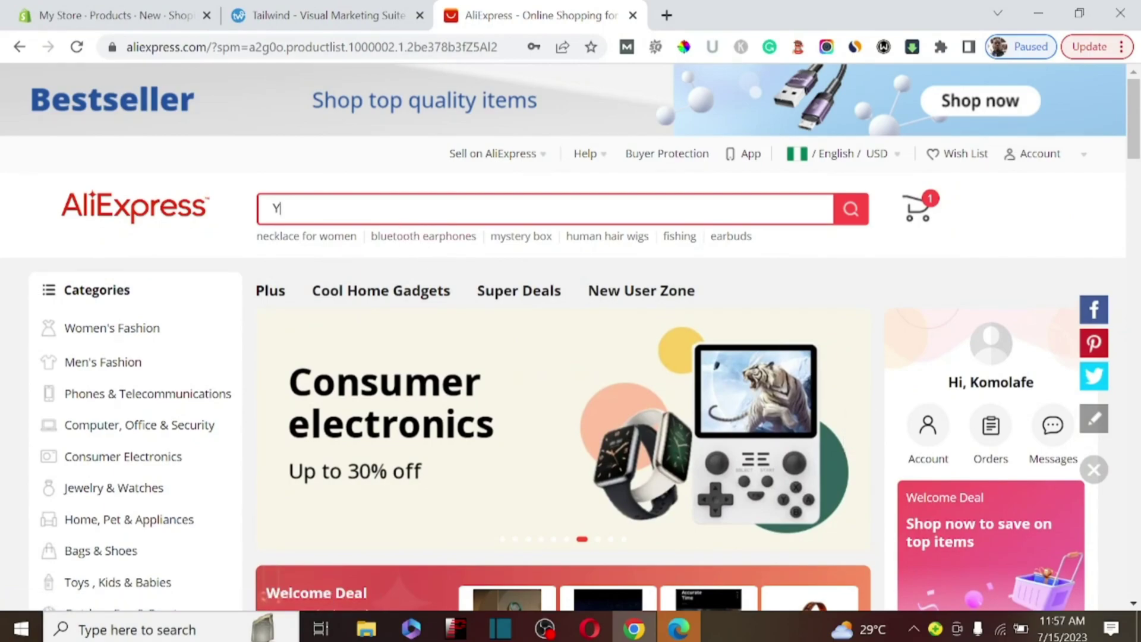
pyautogui.write('OGA')
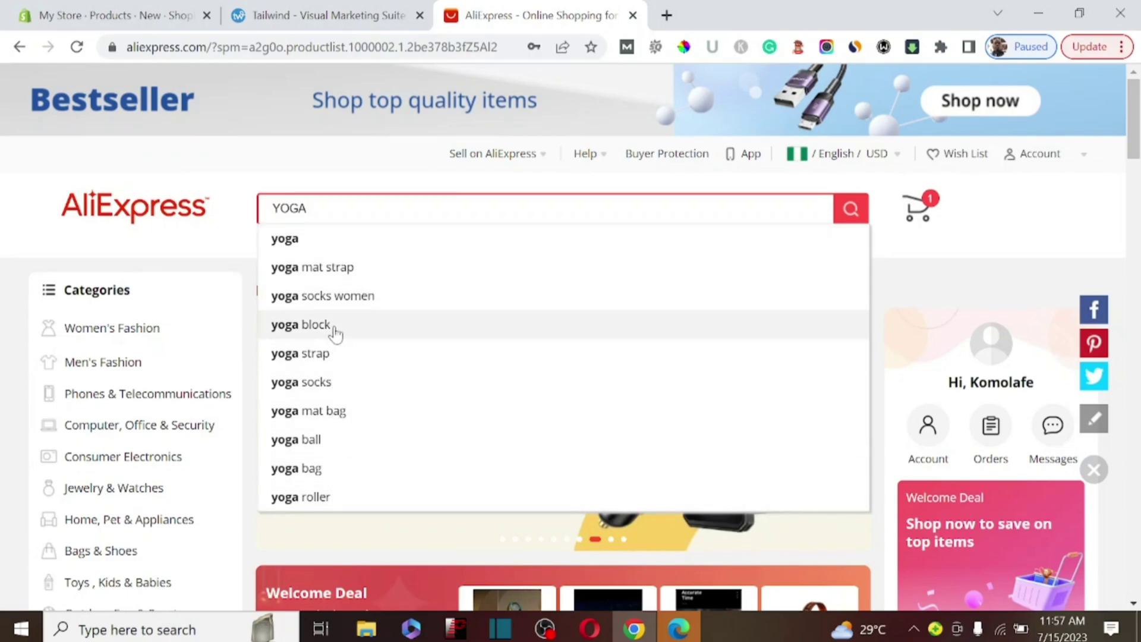
# Step: Search for yoga block and open the $0.93 EVA Gym Blocks Foam Brick Training listing
pyautogui.click(330, 325)
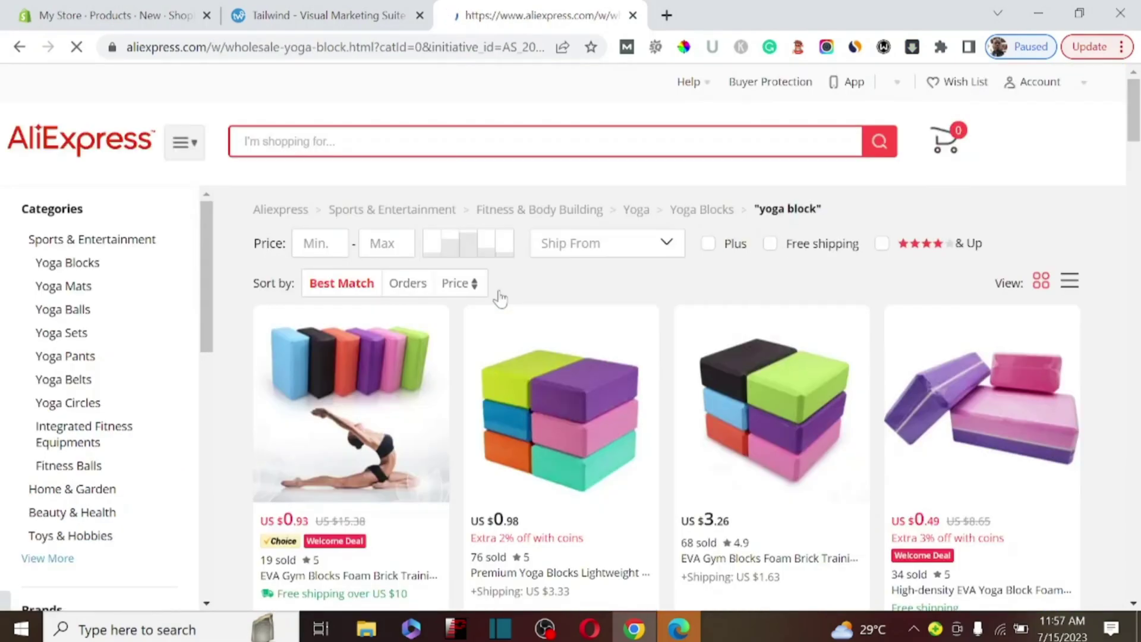
pyautogui.scroll(-4, 499, 297)
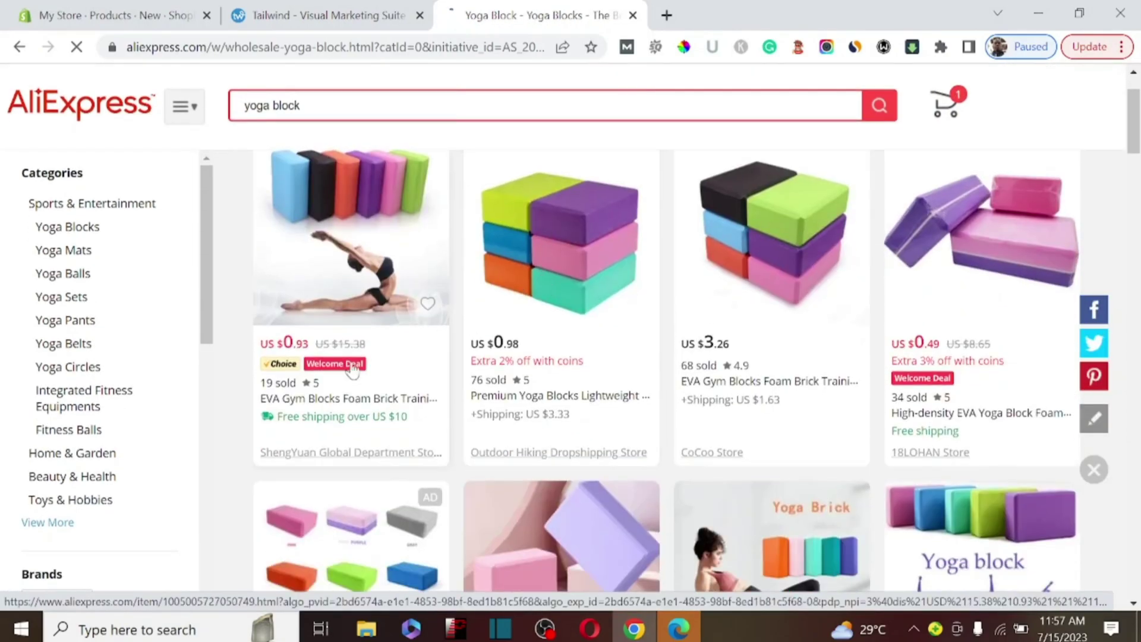
pyautogui.click(351, 290)
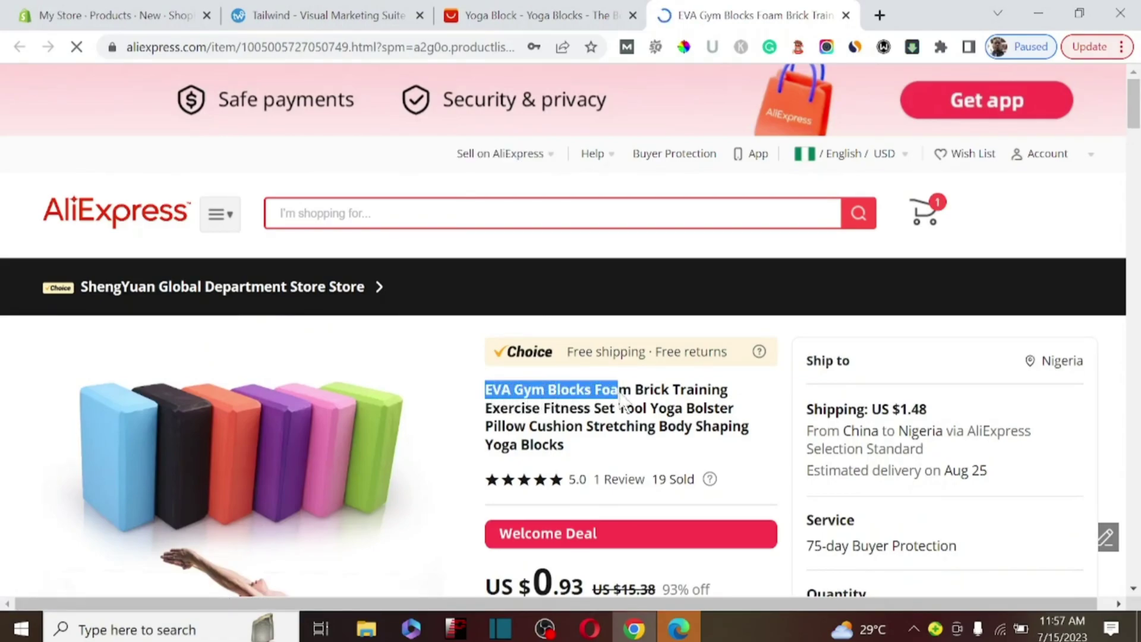
# Step: Copy 'EVA Gym Blocks Foam Brick Training Exercise' from the AliExpress title and go to Tailwind
pyautogui.moveTo(624, 406); pyautogui.dragTo(731, 466)
pyautogui.click(731, 466)
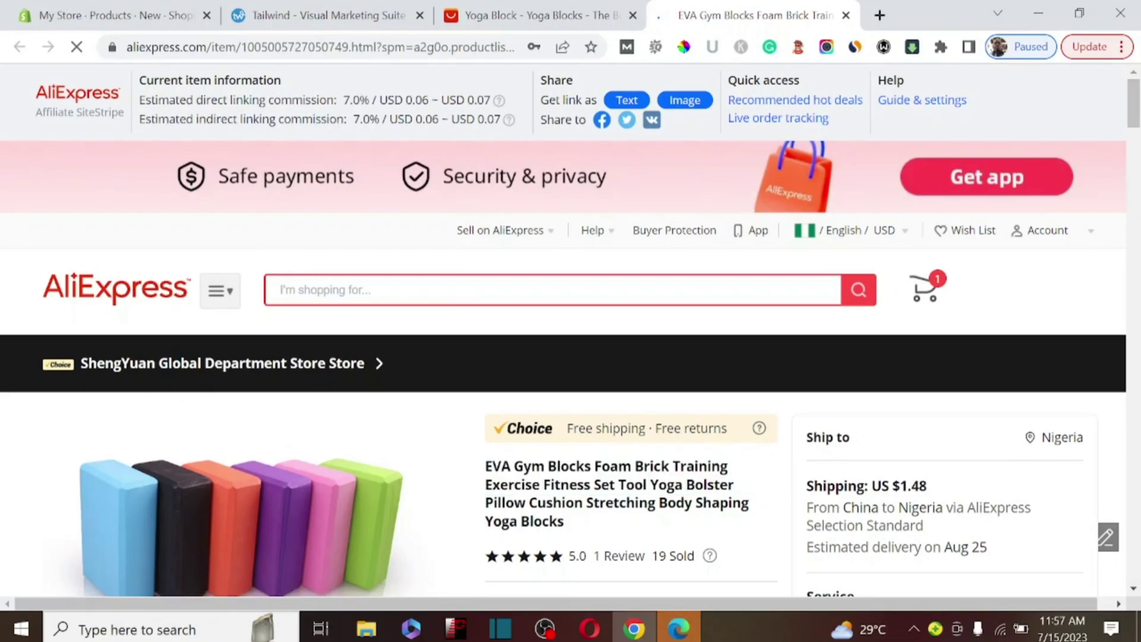
pyautogui.moveTo(507, 475); pyautogui.dragTo(586, 529)
pyautogui.scroll(-10, 588, 523)
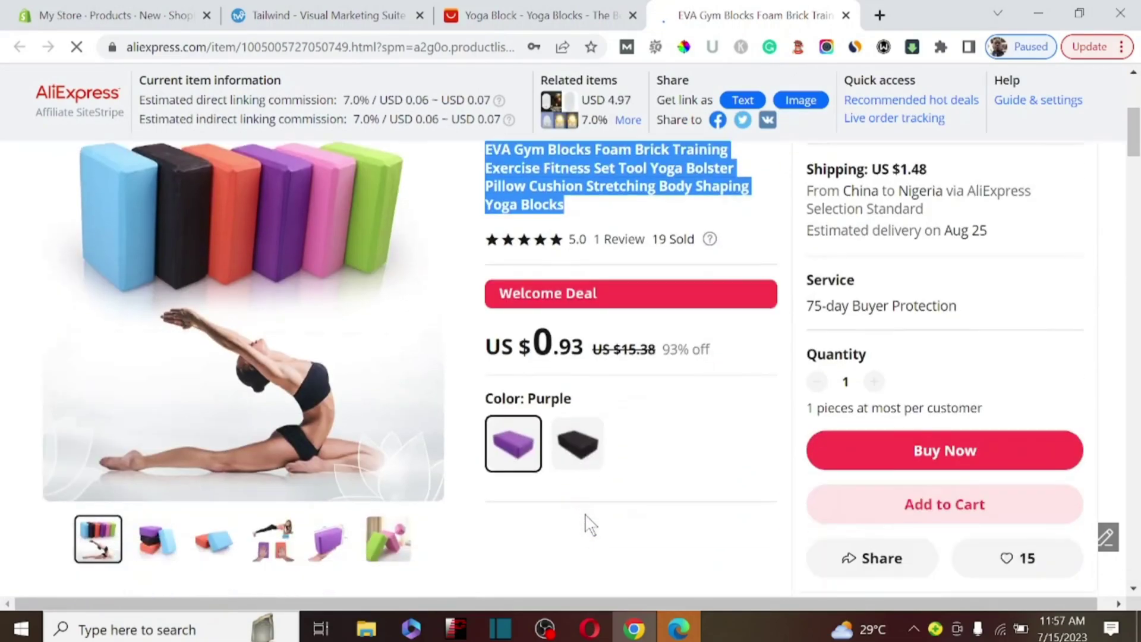
pyautogui.scroll(-8, 584, 506)
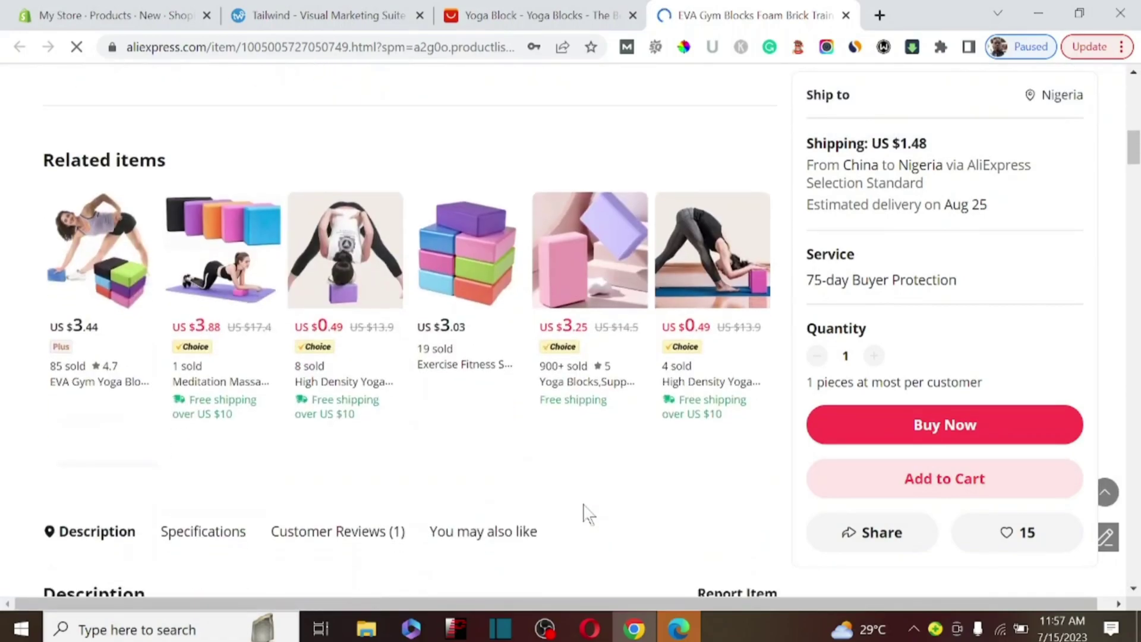
pyautogui.scroll(-5, 584, 511)
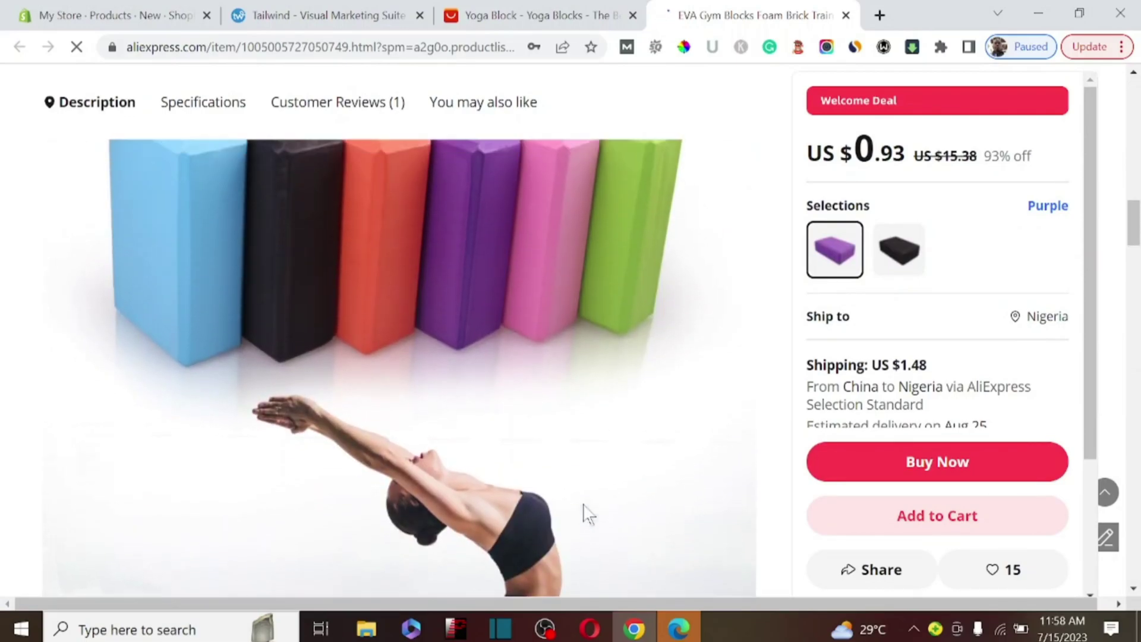
pyautogui.scroll(15, 583, 506)
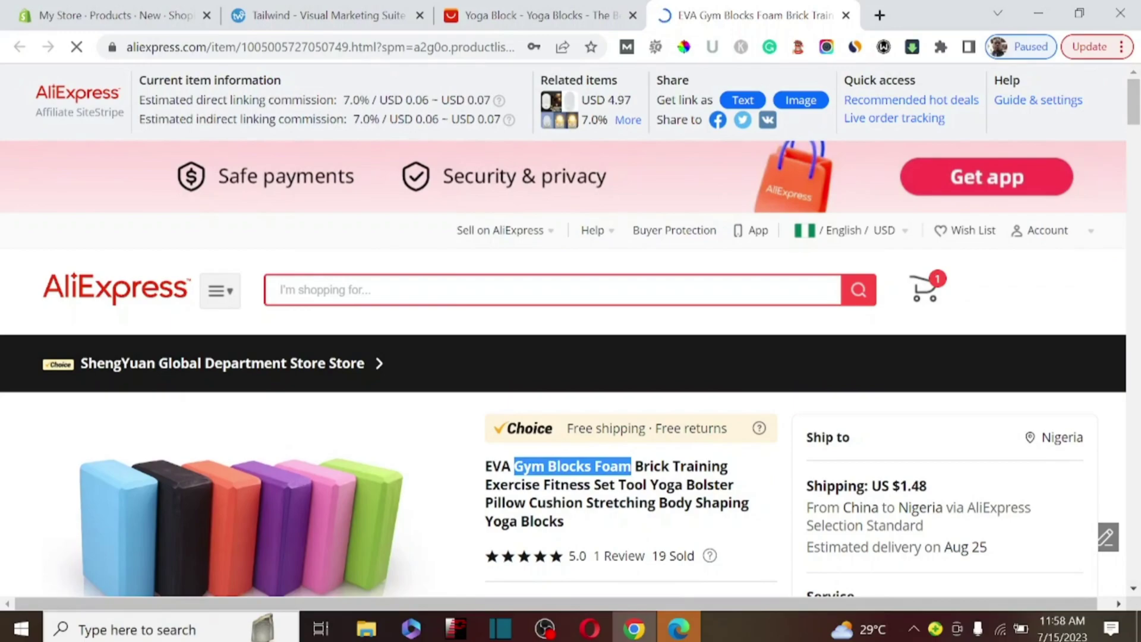
pyautogui.moveTo(631, 466); pyautogui.dragTo(475, 477)
pyautogui.click(475, 477)
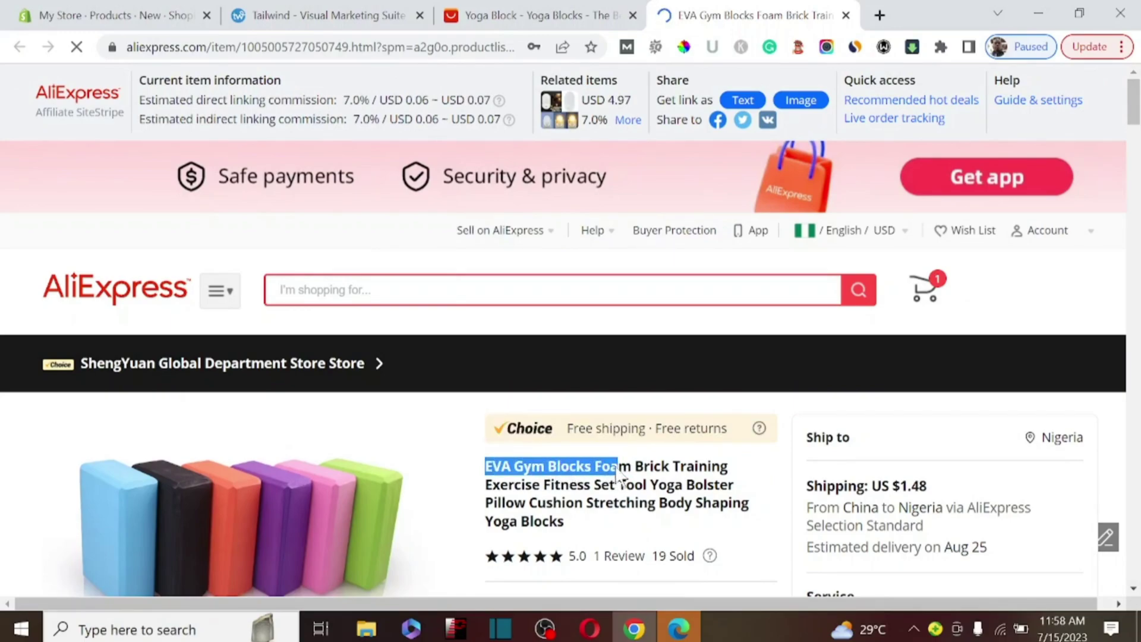
pyautogui.moveTo(723, 479); pyautogui.dragTo(645, 487)
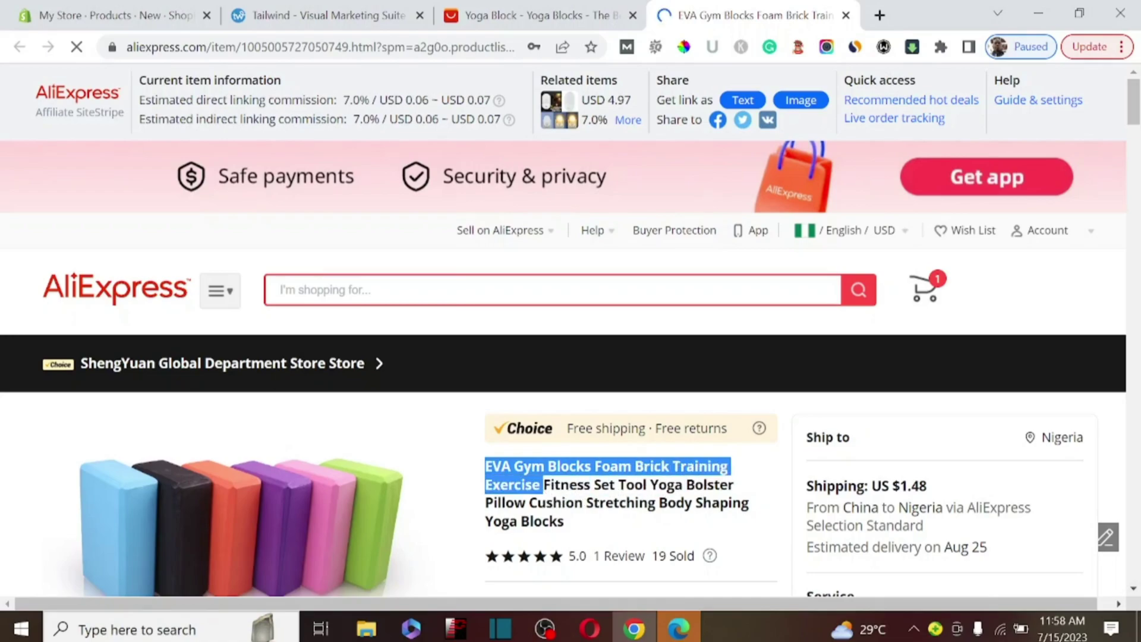
pyautogui.click(255, 9)
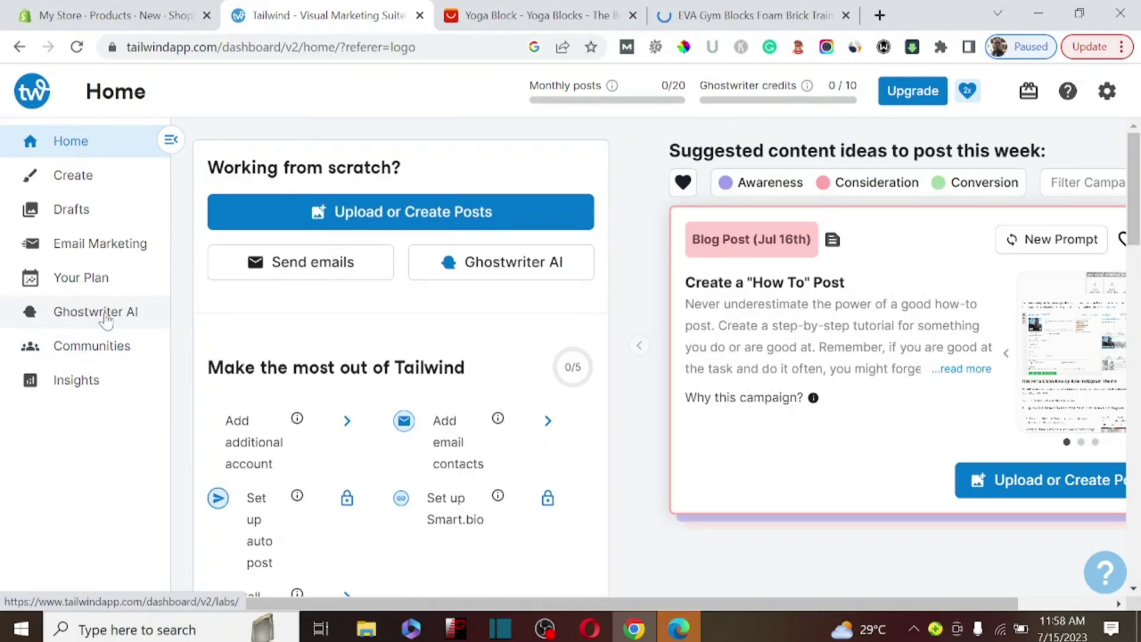
# Step: Open Ghostwriter AI and pick the Shopify Listing use case from All Use Cases
pyautogui.click(106, 318)
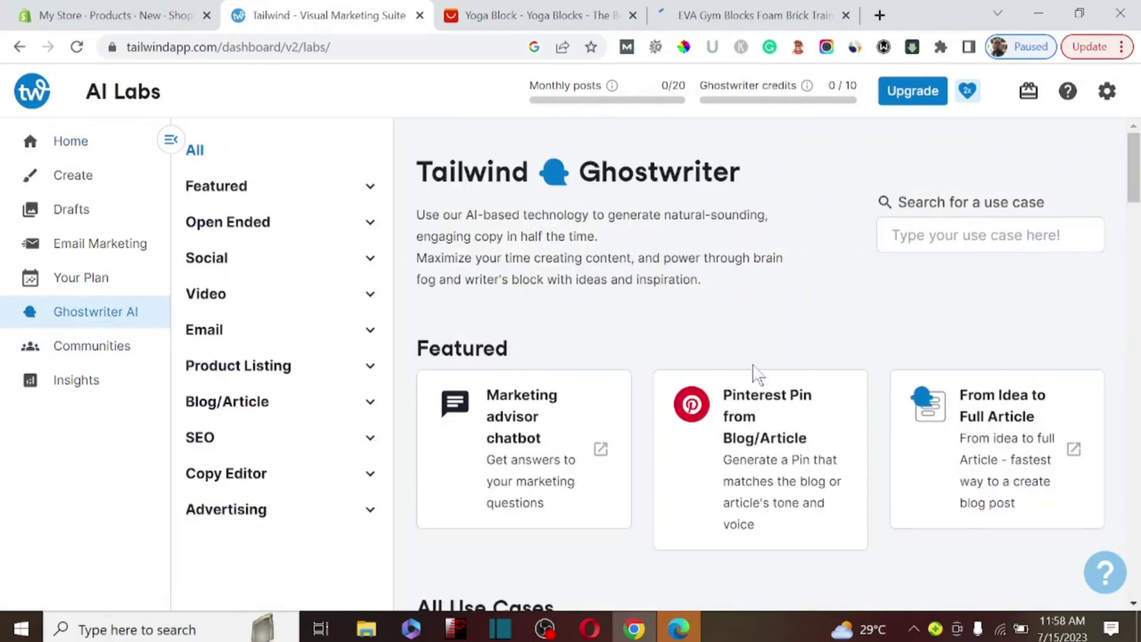
pyautogui.scroll(-3, 756, 375)
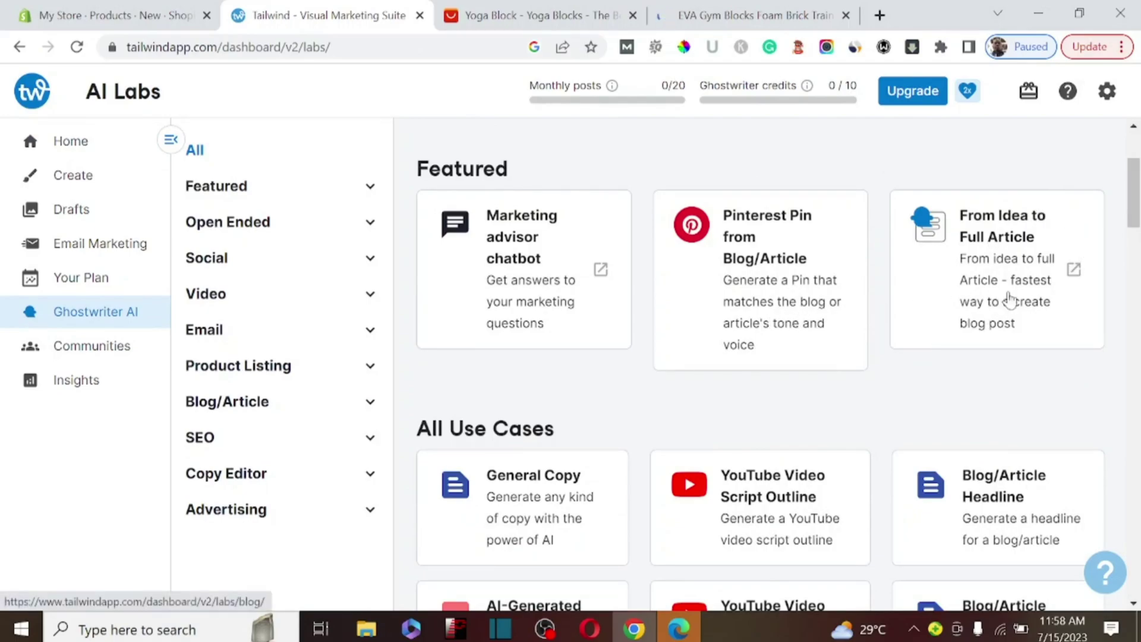
pyautogui.scroll(-3, 761, 241)
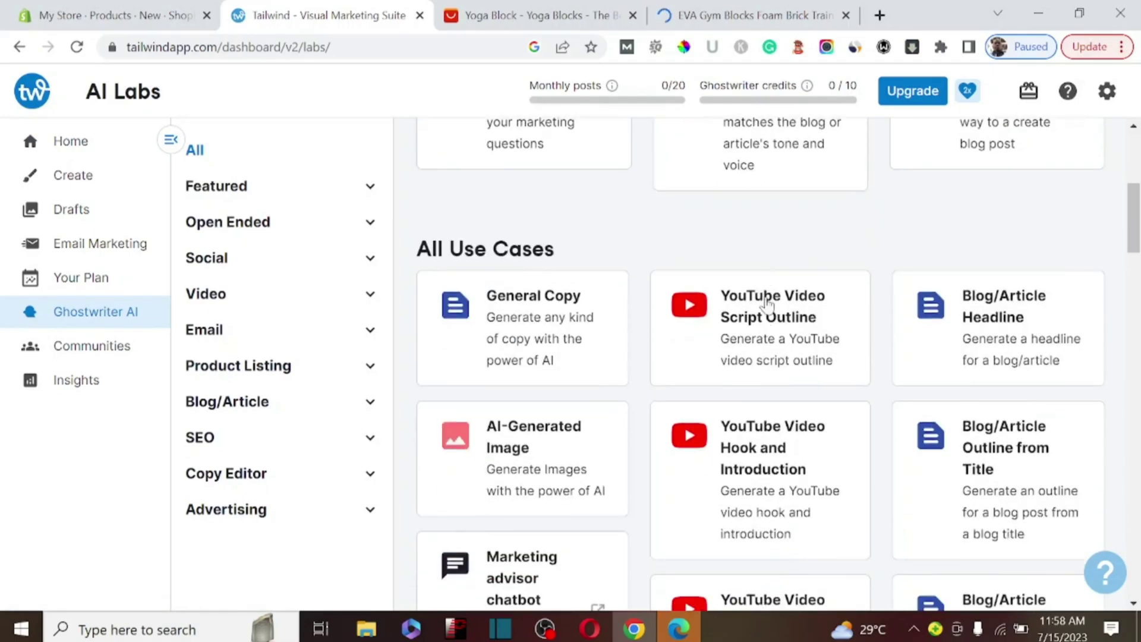
pyautogui.scroll(-4, 765, 337)
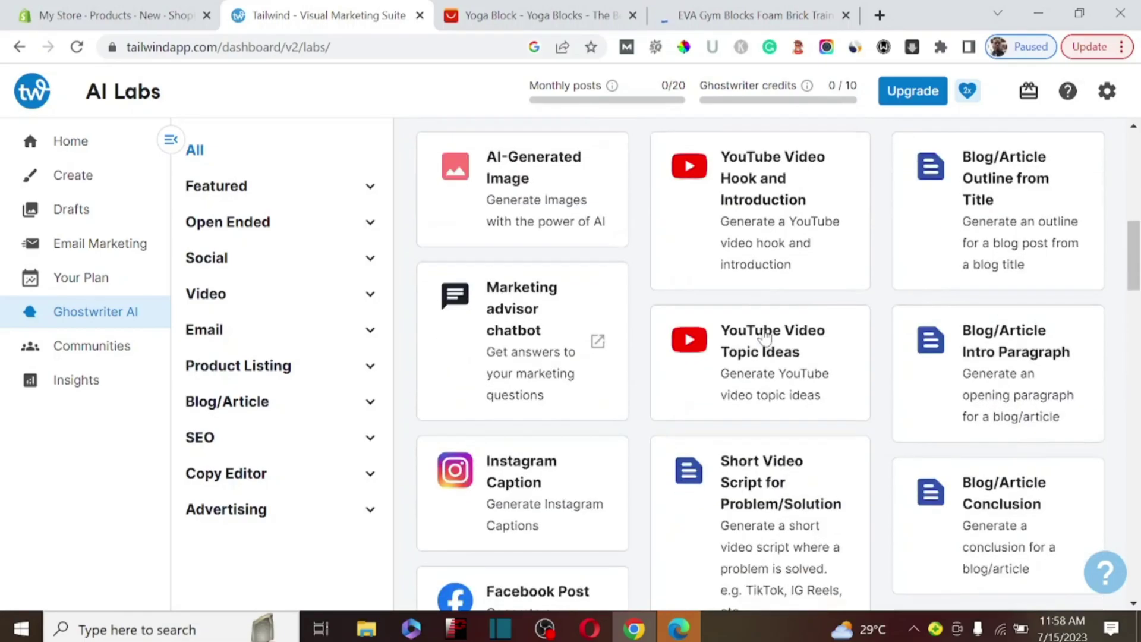
pyautogui.scroll(3, 545, 407)
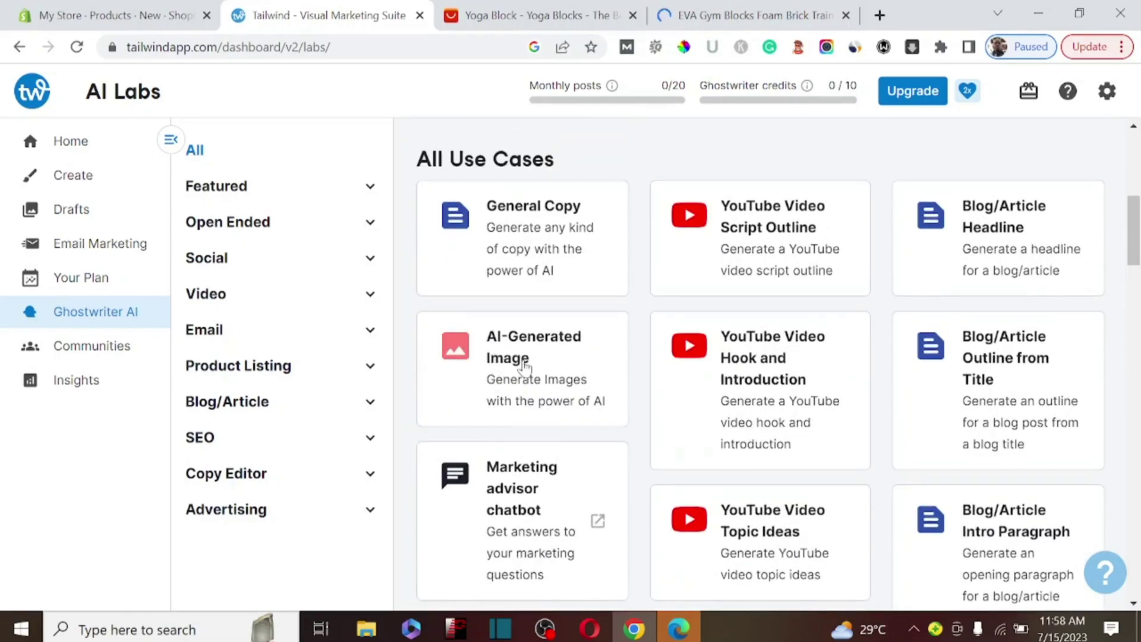
pyautogui.scroll(-10, 529, 366)
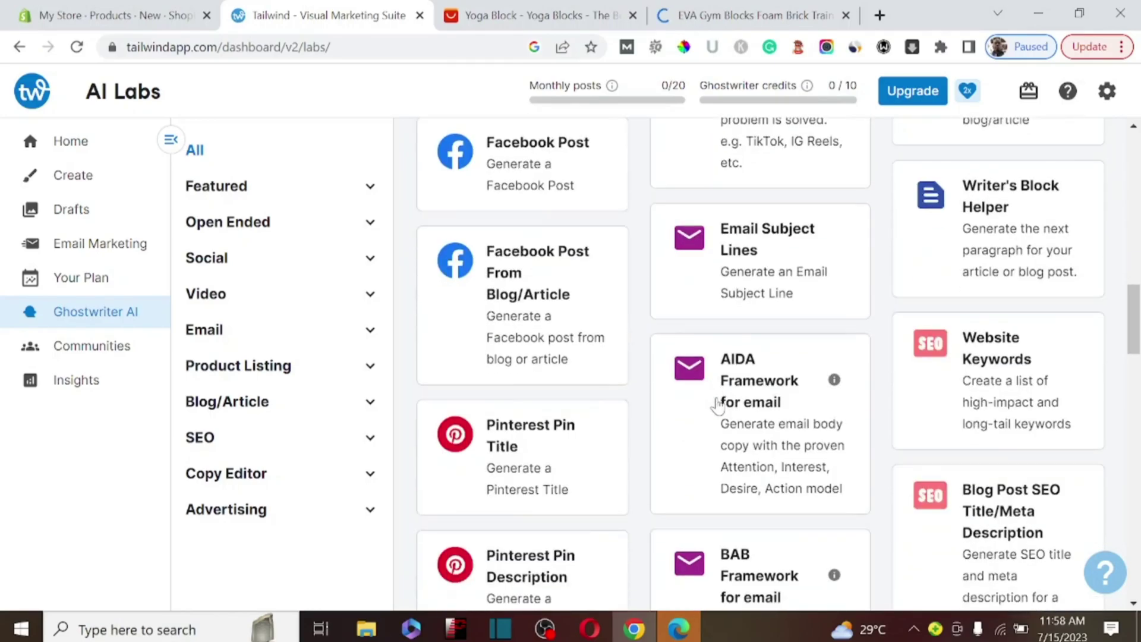
pyautogui.scroll(-13, 717, 406)
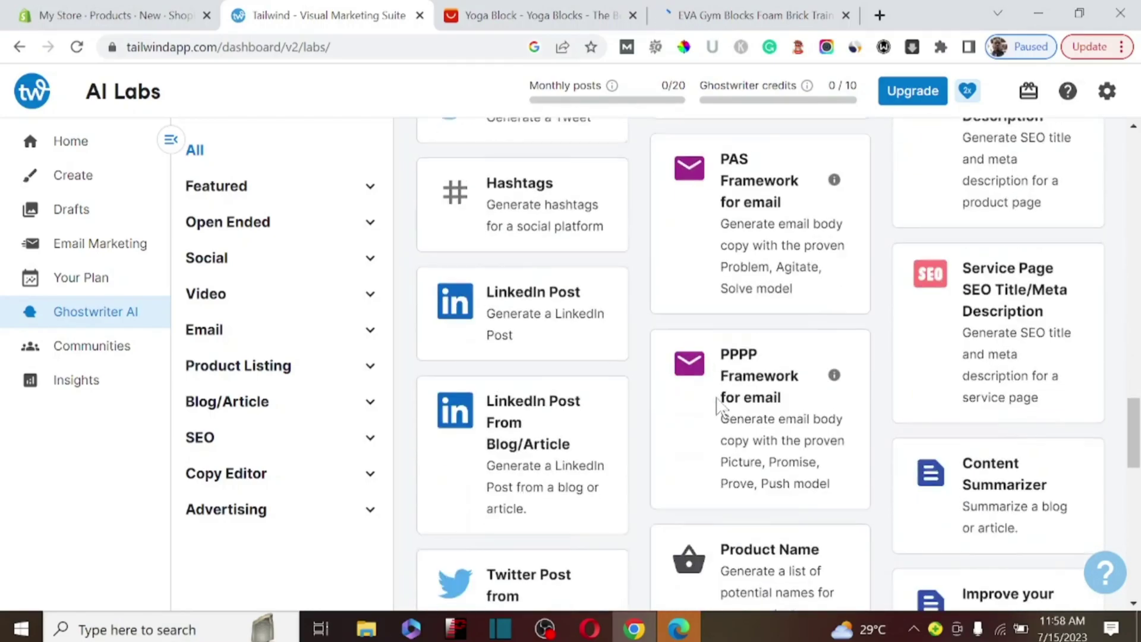
pyautogui.scroll(-8, 719, 407)
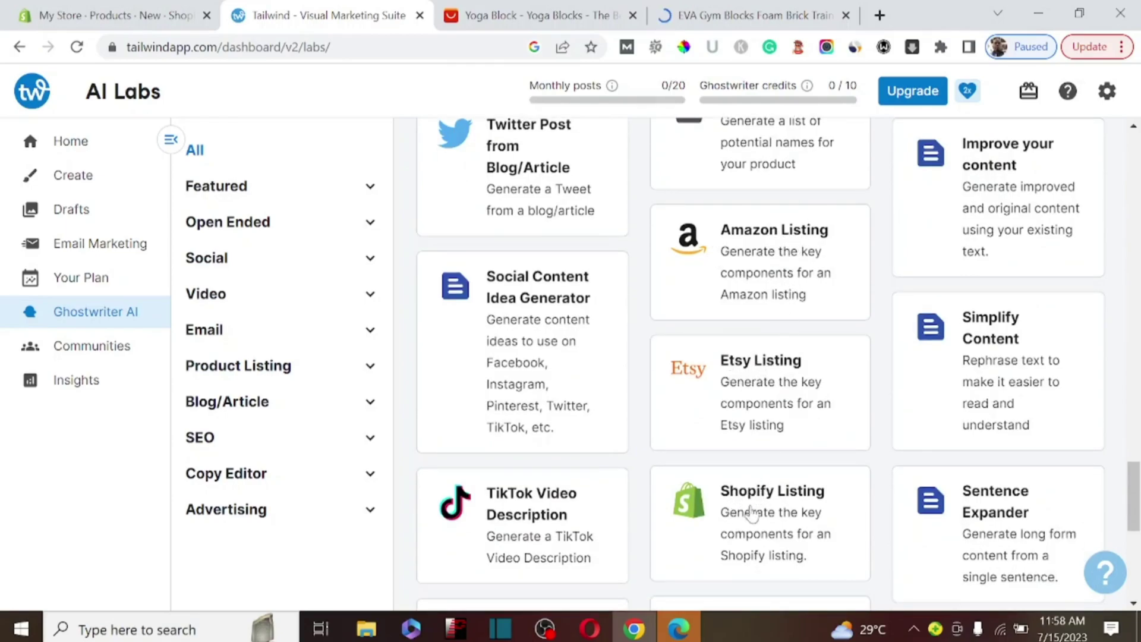
pyautogui.scroll(-1, 763, 446)
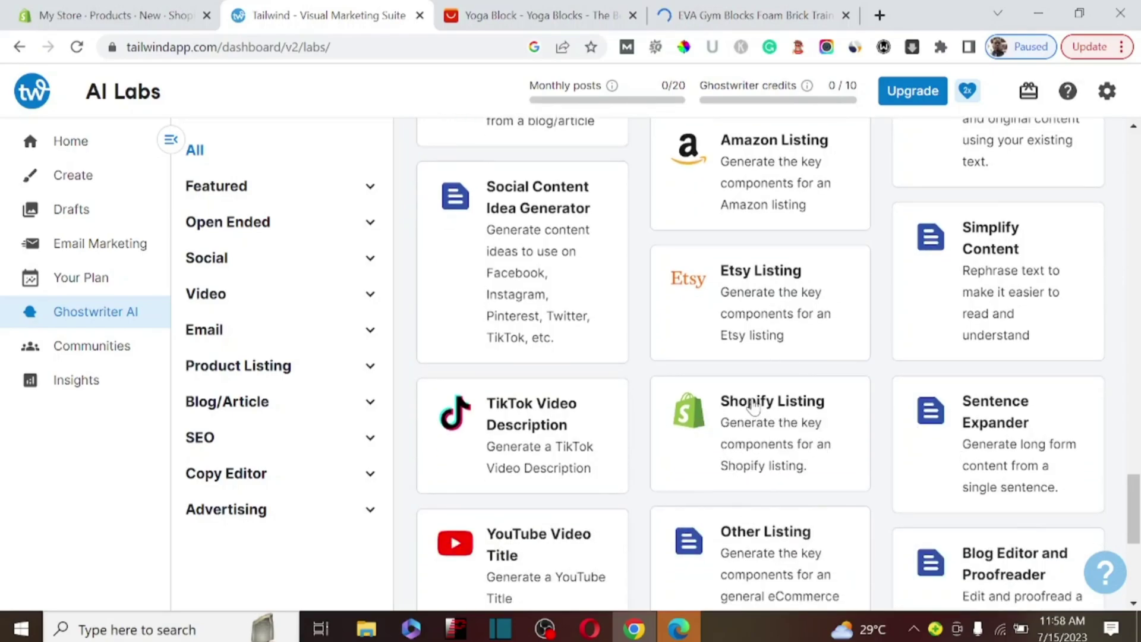
pyautogui.click(754, 407)
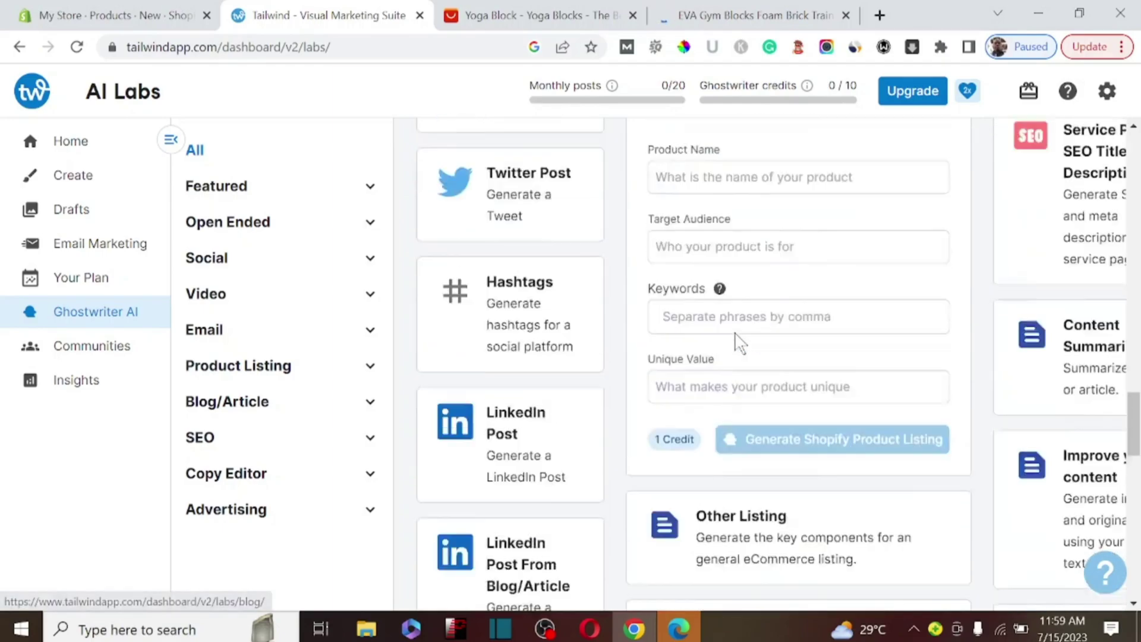
# Step: Paste 'EVA Gym Blocks Foam Brick Training Exercise' as Product Name and enter 'those love yoga' as Target Audience
pyautogui.click(720, 281)
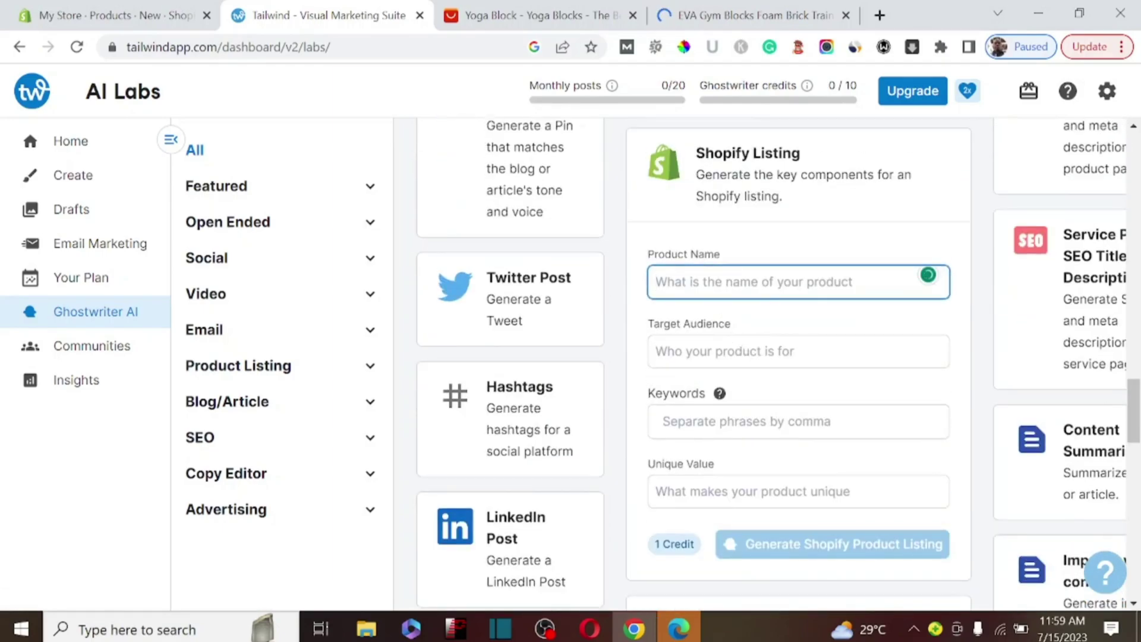
pyautogui.write('EVA Gym Blocks Foam Brick Training Exercise')
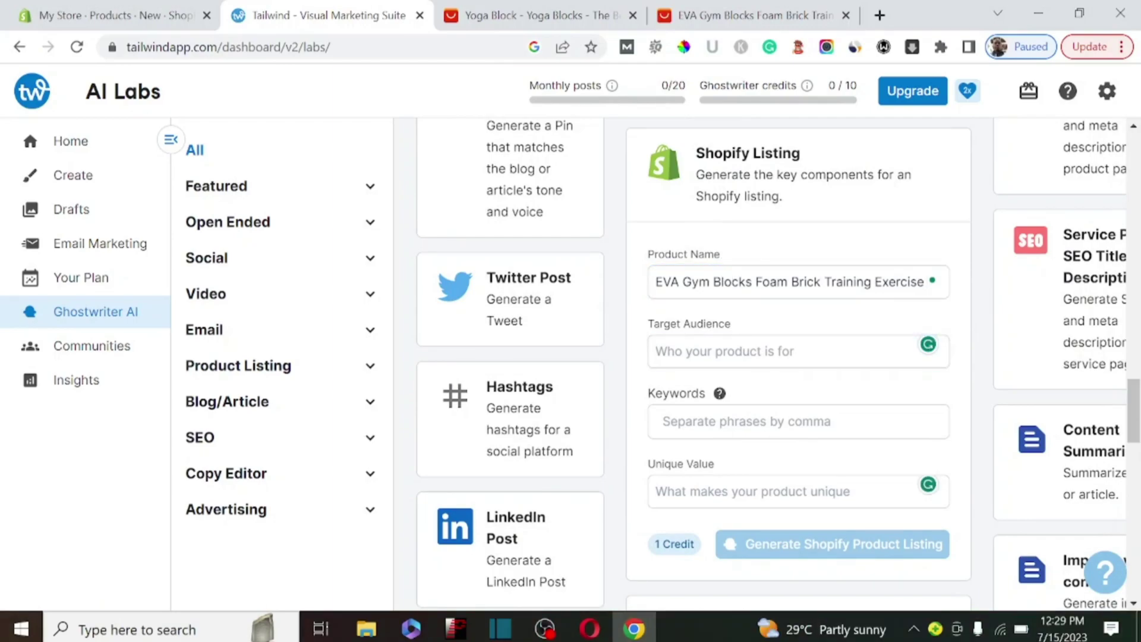
pyautogui.moveTo(731, 324); pyautogui.dragTo(645, 324)
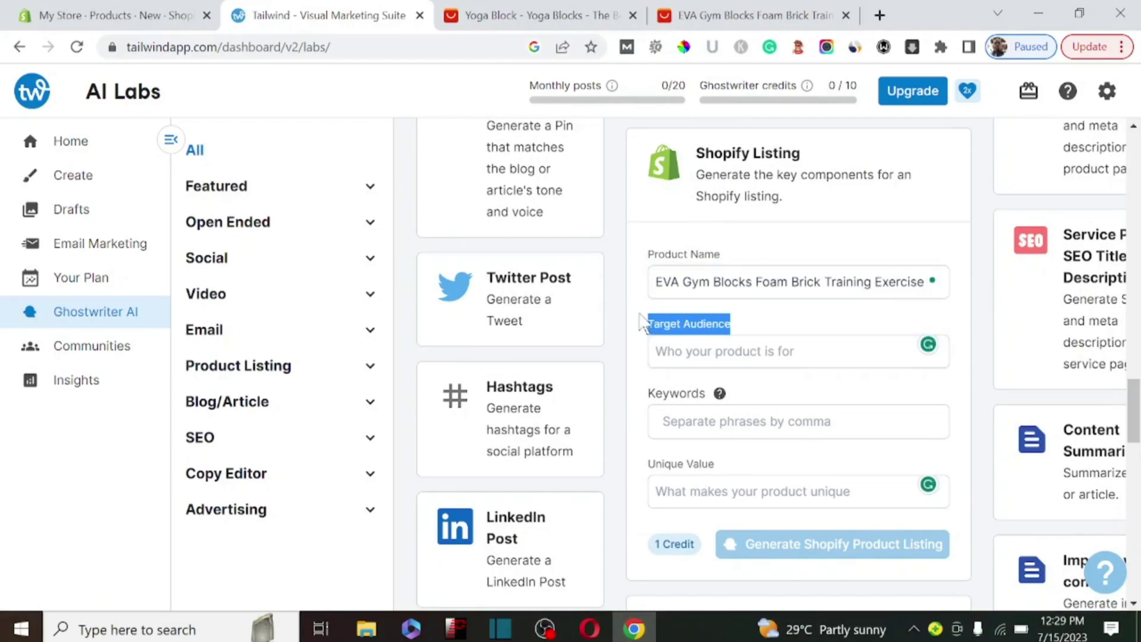
pyautogui.click(684, 351)
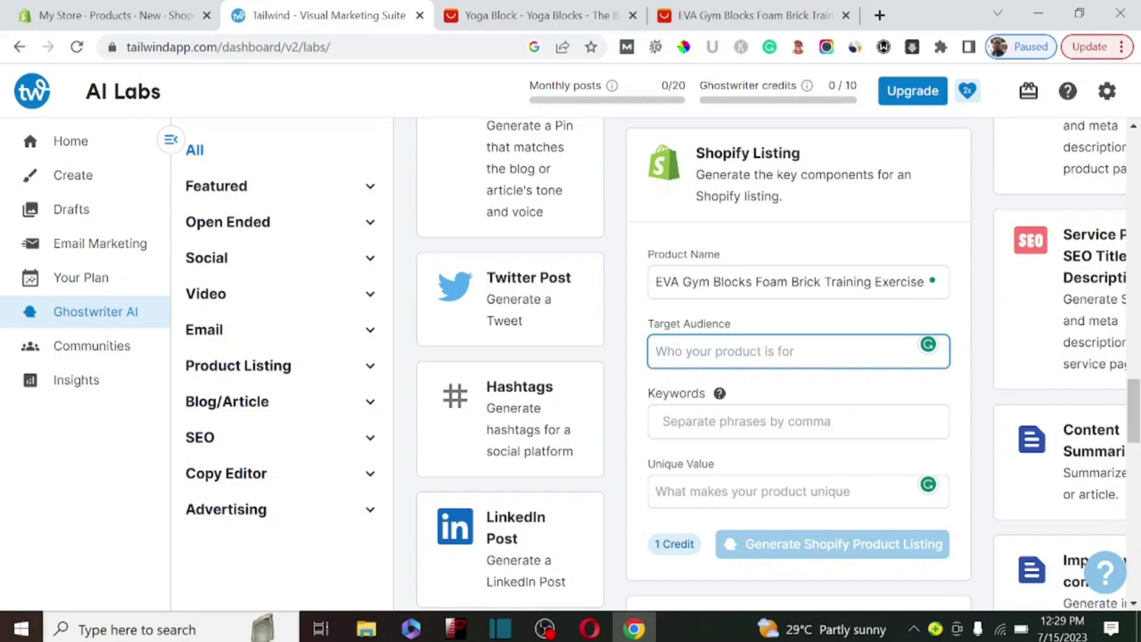
pyautogui.write('W')
pyautogui.press('BackSpace')
pyautogui.write('those ')
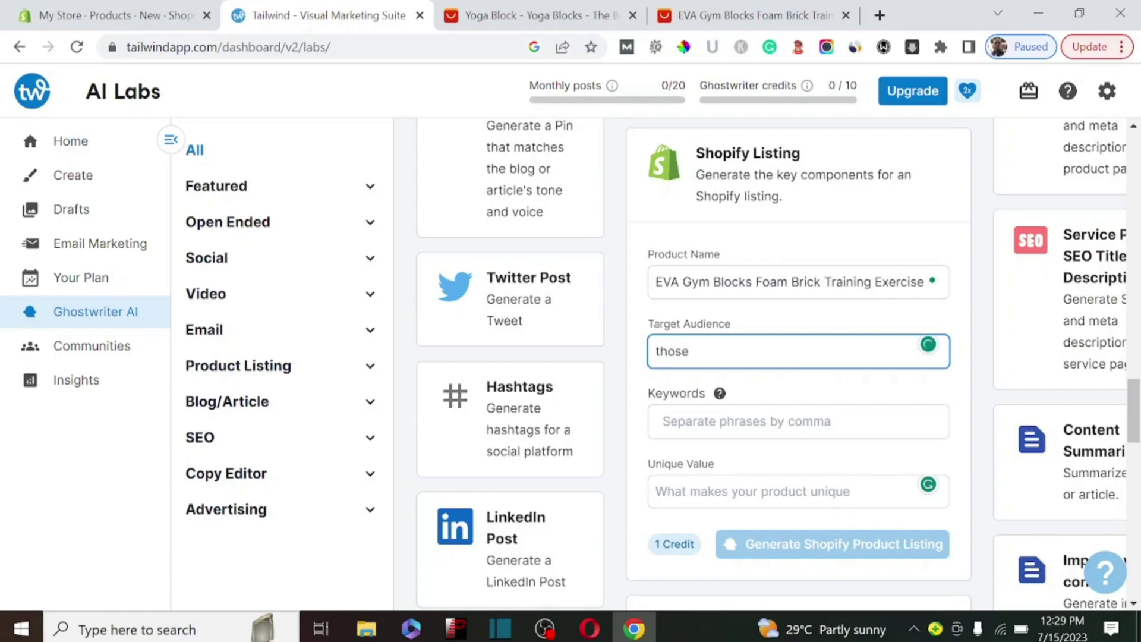
pyautogui.write('love yoga')
pyautogui.click(663, 420)
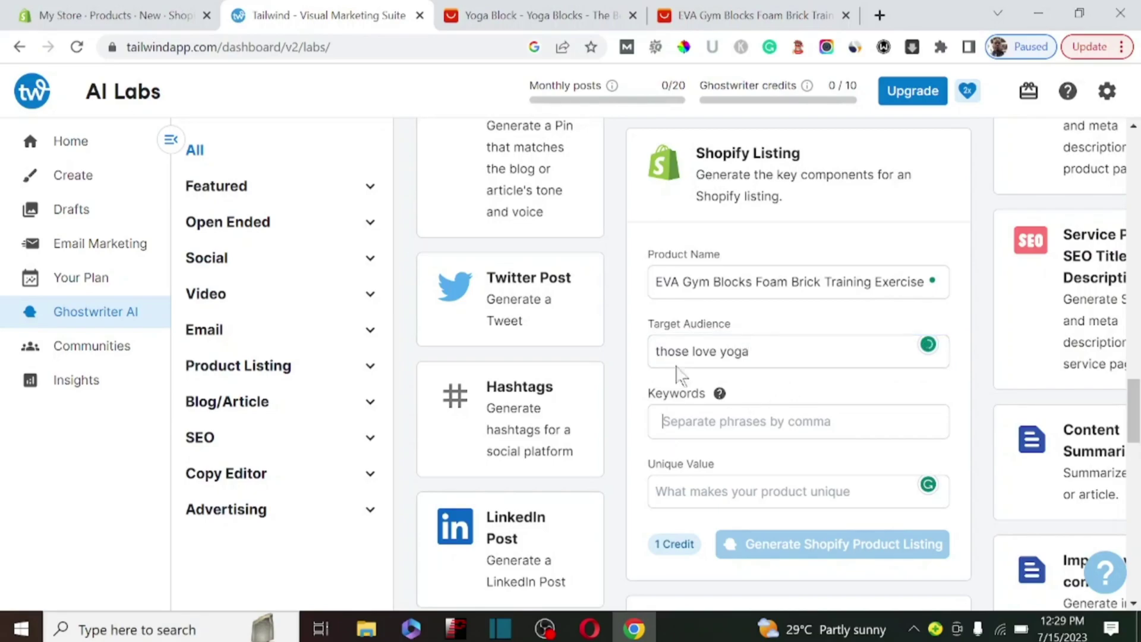
# Step: Add Fitness, copied from the AliExpress title, as a keyword tag
pyautogui.click(788, 15)
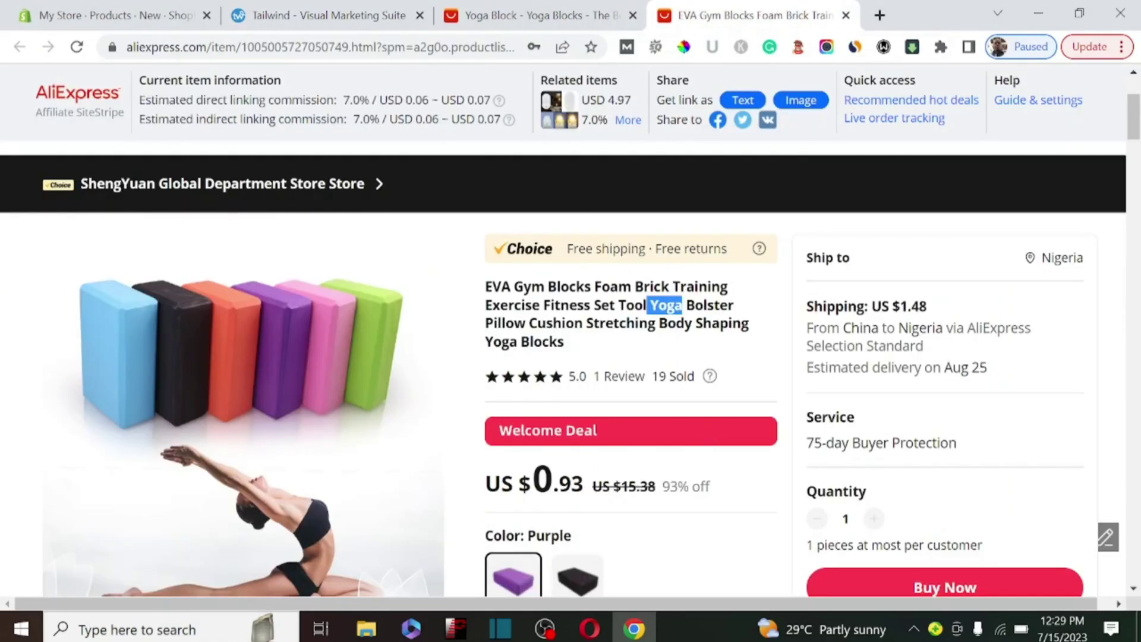
pyautogui.click(681, 344)
pyautogui.moveTo(543, 305); pyautogui.dragTo(591, 305)
pyautogui.hotkey('ctrl', 'c')
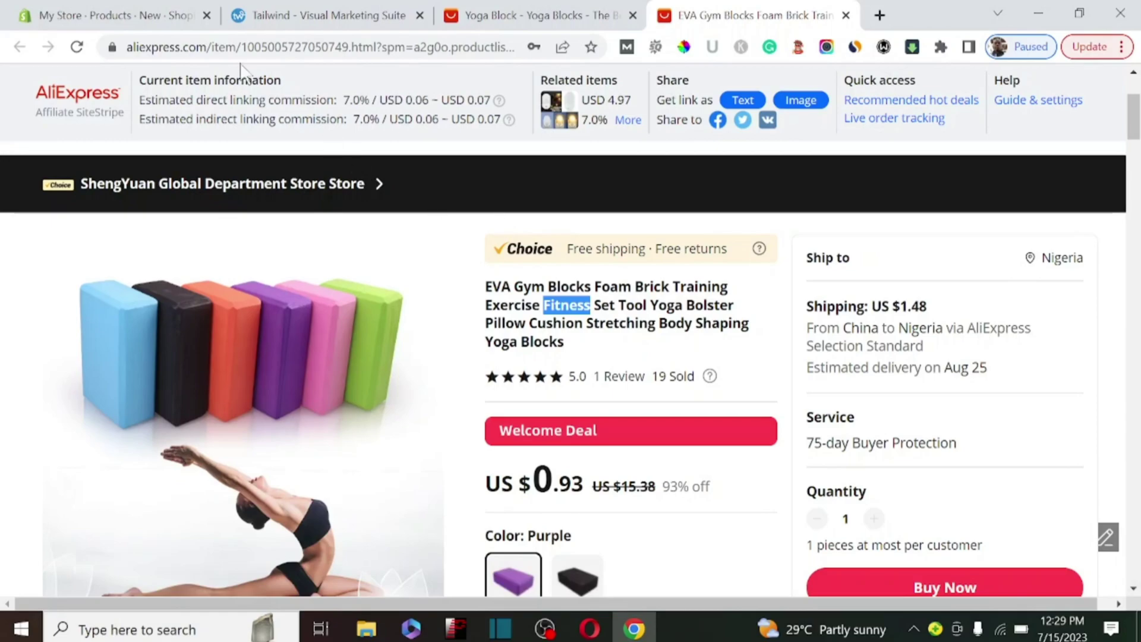
pyautogui.click(287, 17)
pyautogui.click(742, 416)
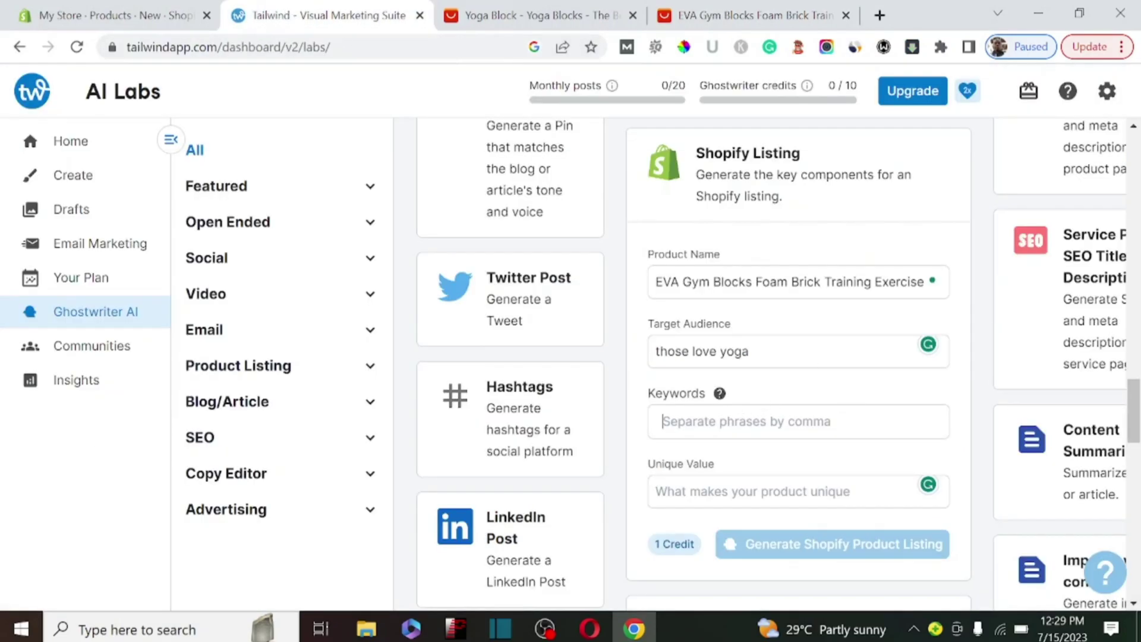
pyautogui.hotkey('ctrl', 'v')
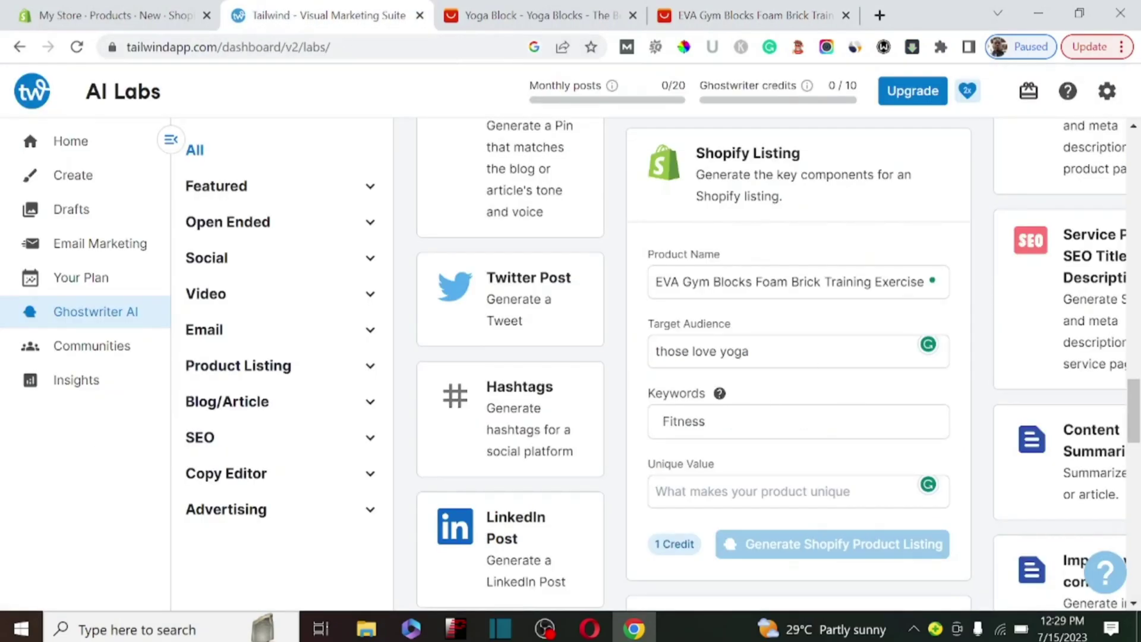
pyautogui.press('Return')
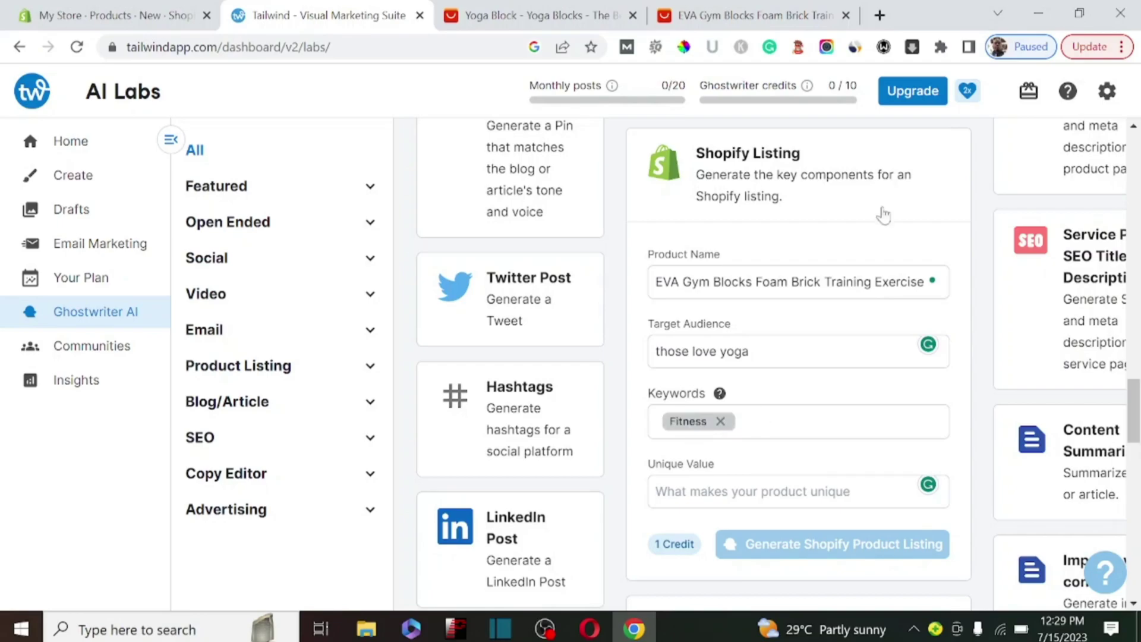
# Step: Add Yoga, copied from the AliExpress title, as a second keyword tag
pyautogui.click(758, 15)
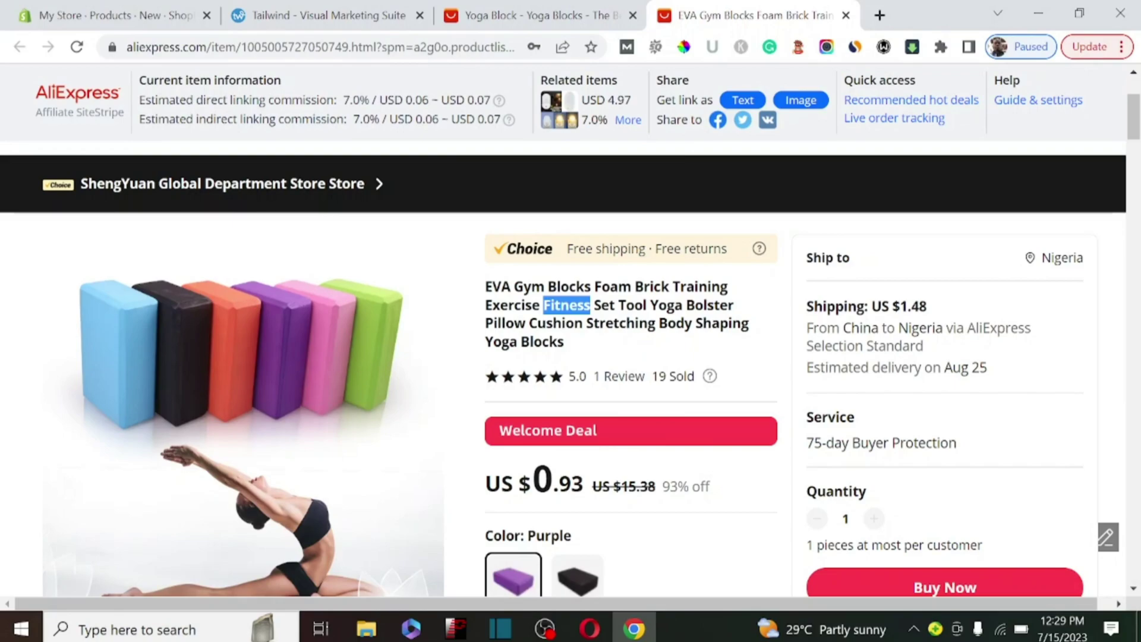
pyautogui.moveTo(650, 305); pyautogui.dragTo(683, 305)
pyautogui.hotkey('ctrl', 'c')
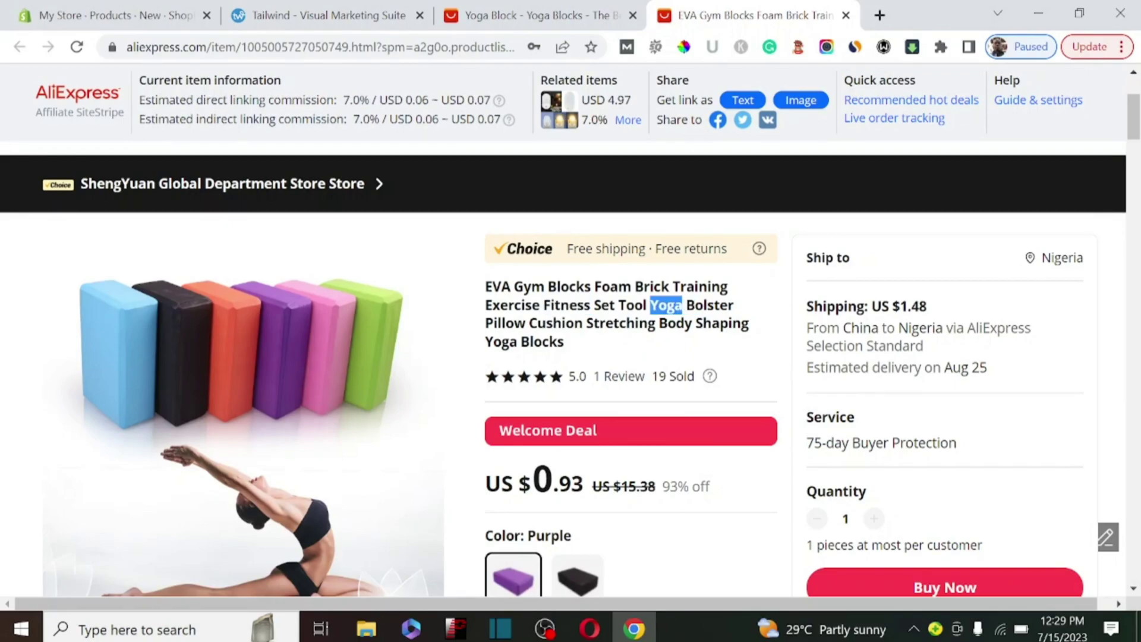
pyautogui.click(342, 18)
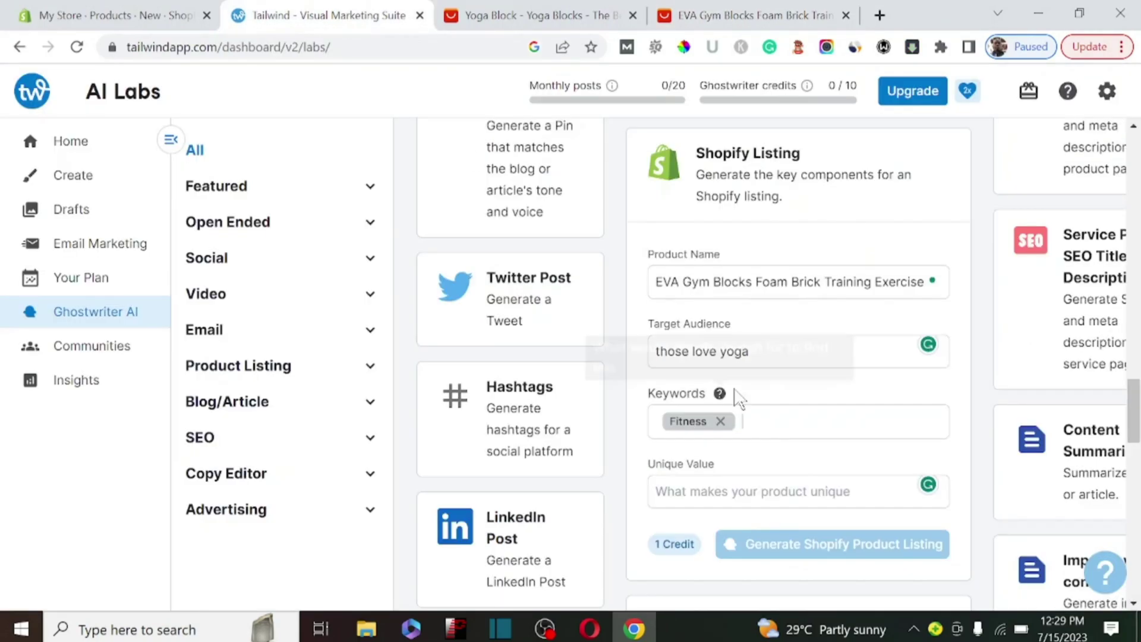
pyautogui.click(780, 437)
pyautogui.hotkey('ctrl', 'v')
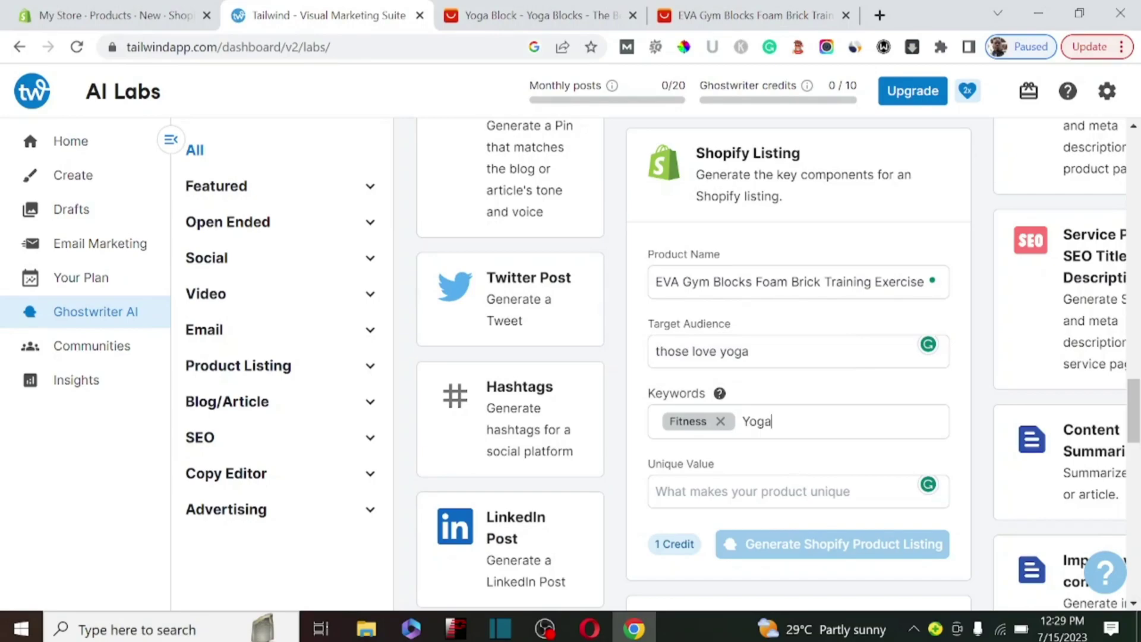
pyautogui.press('Return')
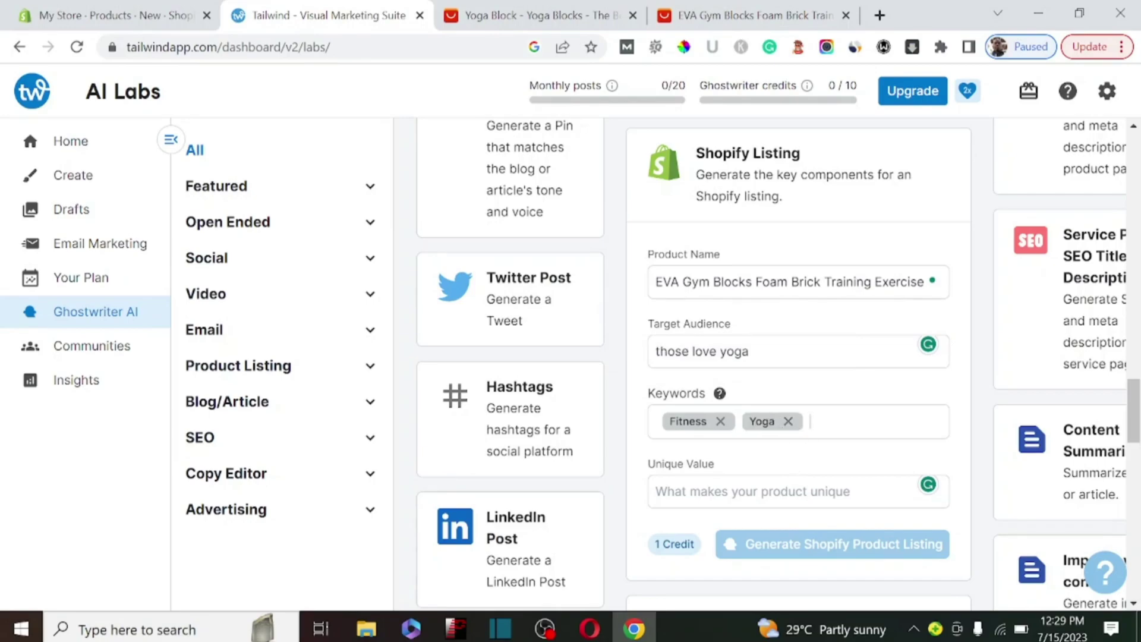
# Step: Add 'lose weight' as the third keyword tag
pyautogui.write('lose wight')
pyautogui.press('BackSpace')
pyautogui.press('BackSpace')
pyautogui.press('BackSpace')
pyautogui.write('eight')
pyautogui.press('Return')
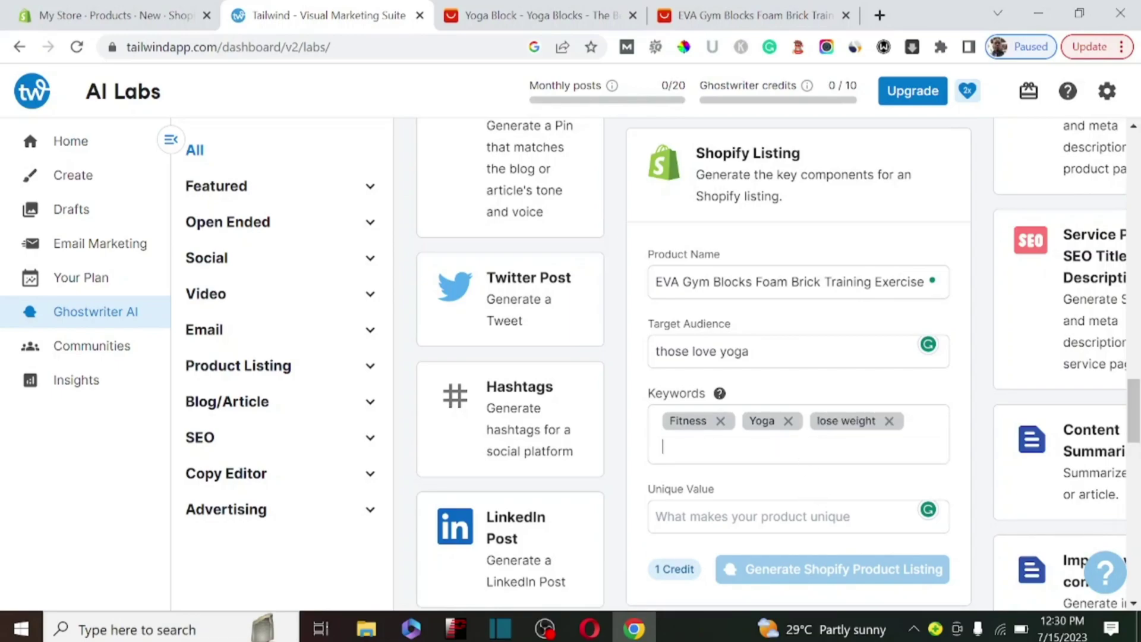
pyautogui.scroll(-2, 710, 459)
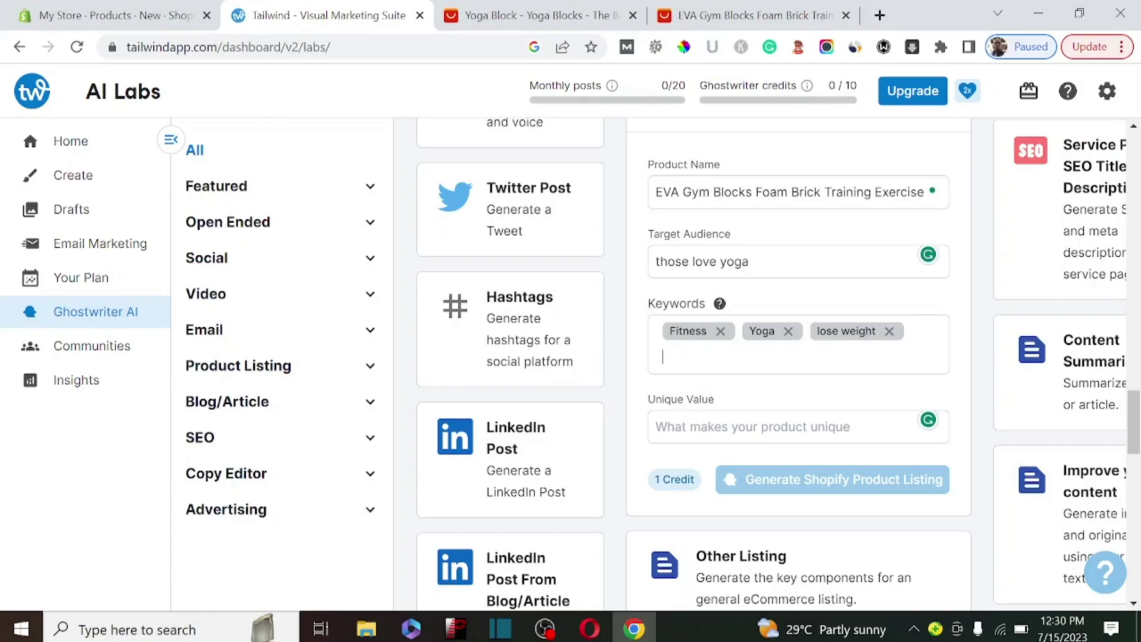
pyautogui.click(657, 426)
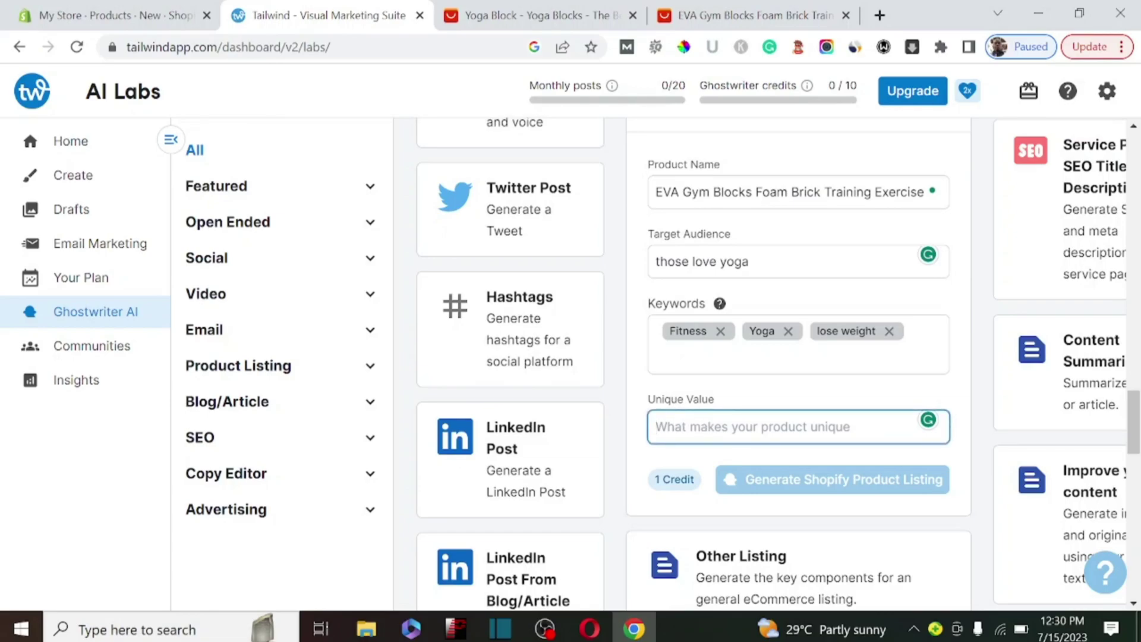
# Step: Enter 'This is one of its kind' as the Unique Value and generate the Shopify listing
pyautogui.write('the')
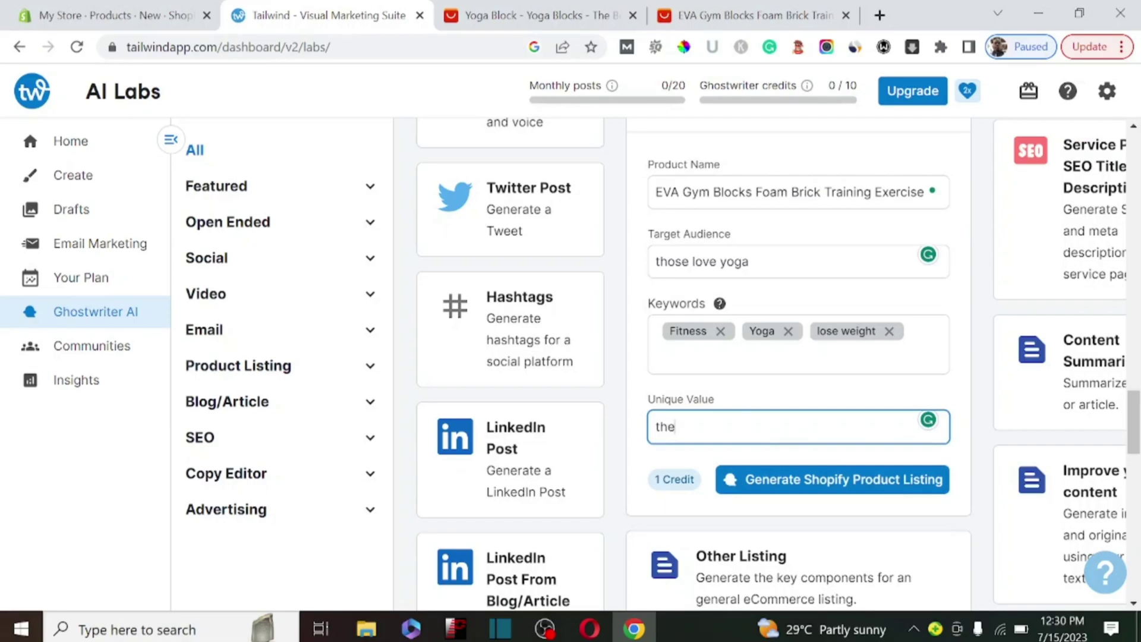
pyautogui.write(' is ')
pyautogui.write('one of ')
pyautogui.write('iy')
pyautogui.write('s')
pyautogui.write(' king')
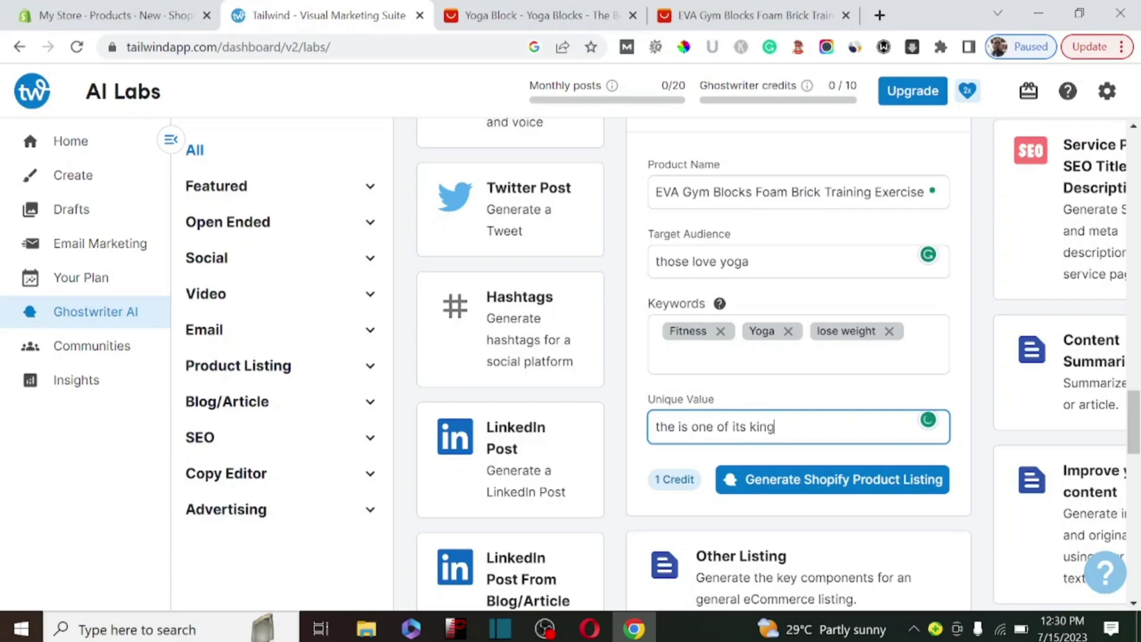
pyautogui.press('BackSpace')
pyautogui.write('d')
pyautogui.scroll(5, 792, 382)
pyautogui.scroll(-4, 772, 393)
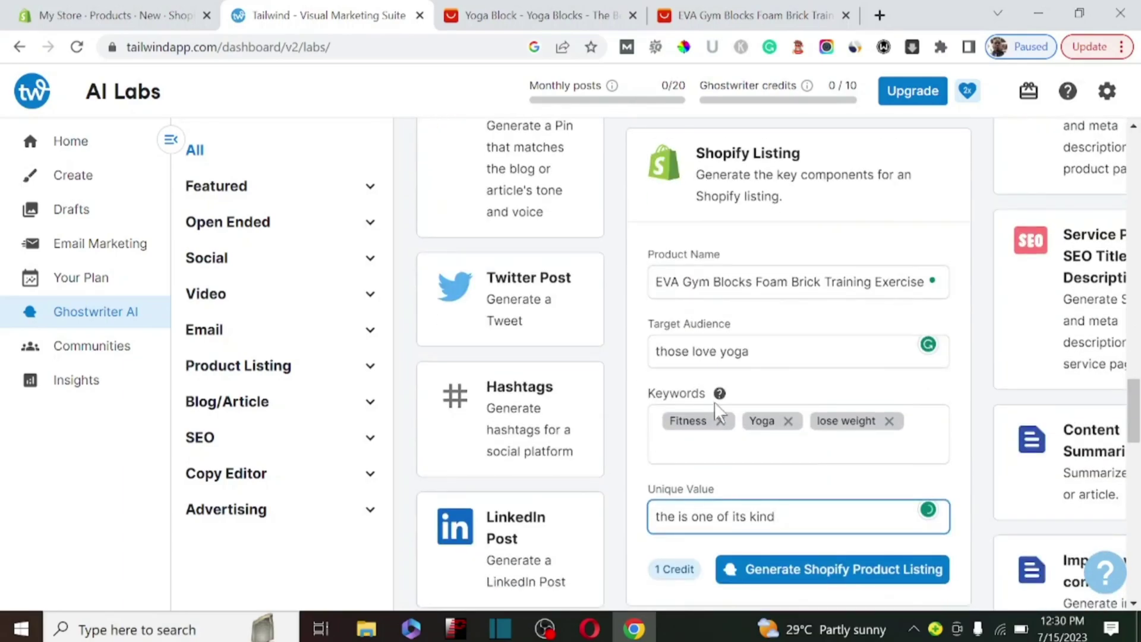
pyautogui.scroll(-3, 760, 406)
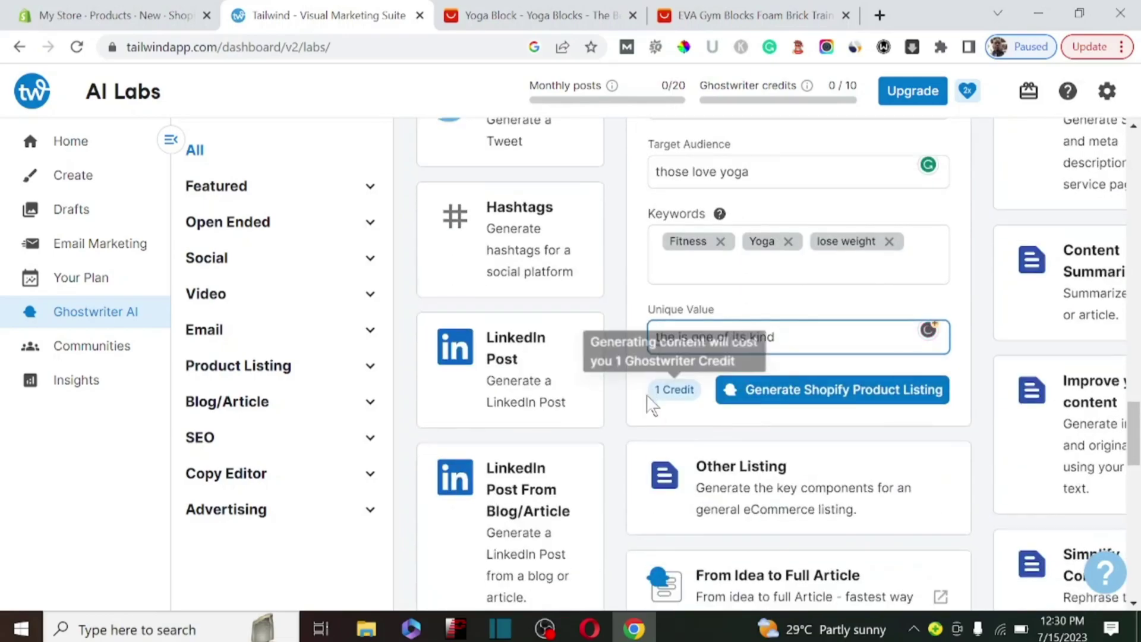
pyautogui.doubleClick(665, 337)
pyautogui.write('This')
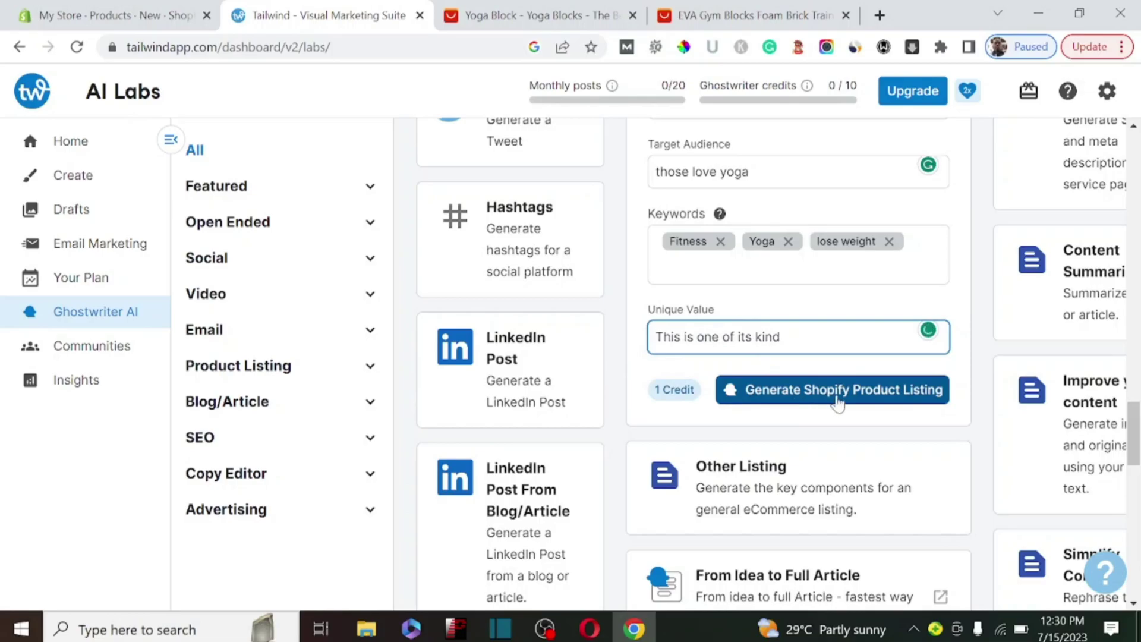
pyautogui.click(872, 402)
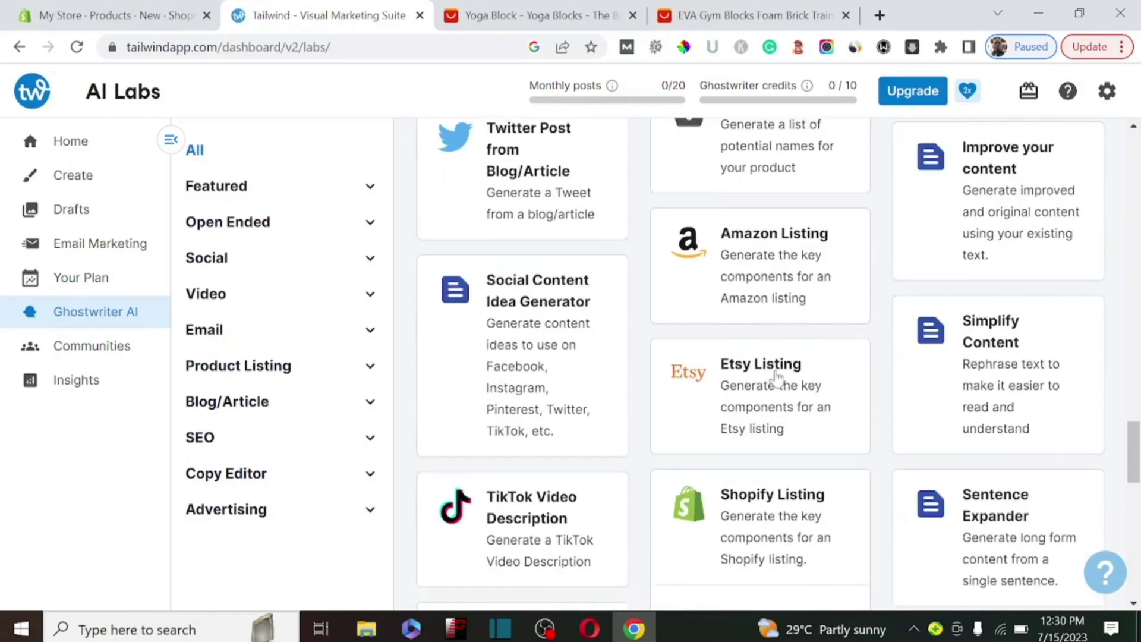
# Step: Select the full generated product description text under the new listing title
pyautogui.scroll(-1, 773, 375)
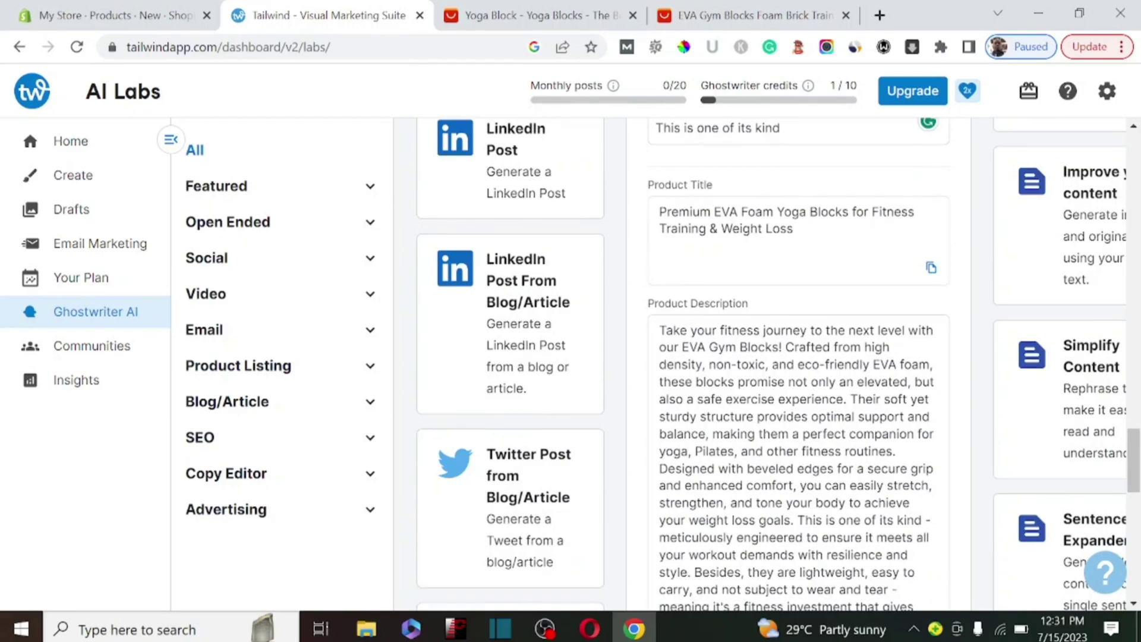
pyautogui.moveTo(660, 330); pyautogui.dragTo(783, 347)
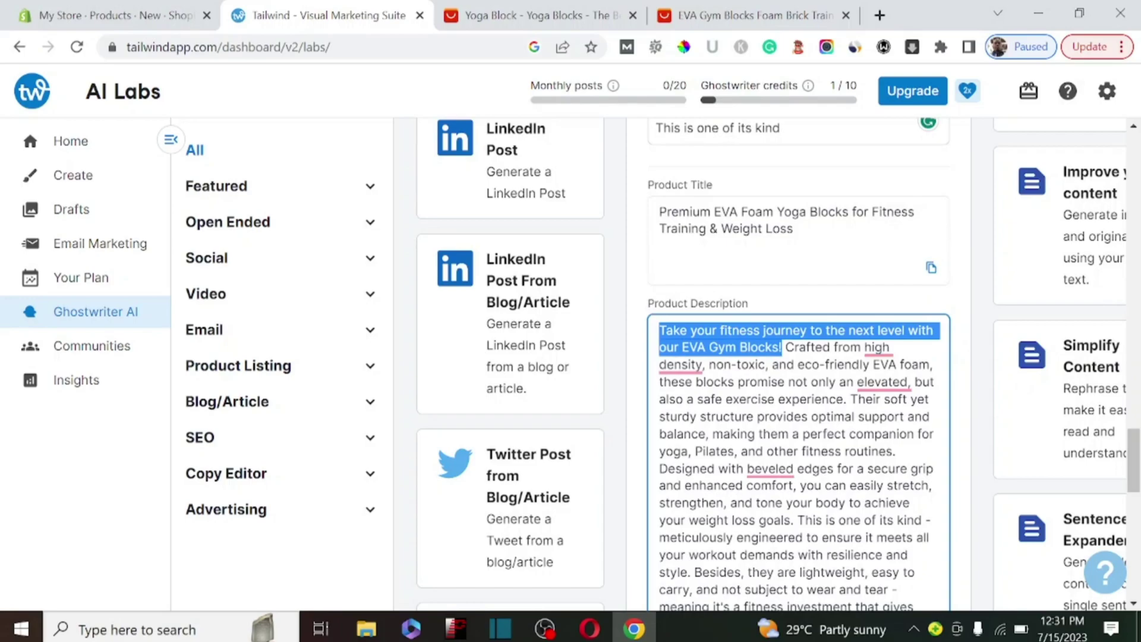
pyautogui.moveTo(659, 330); pyautogui.dragTo(773, 600)
pyautogui.hotkey('ctrl', 'c')
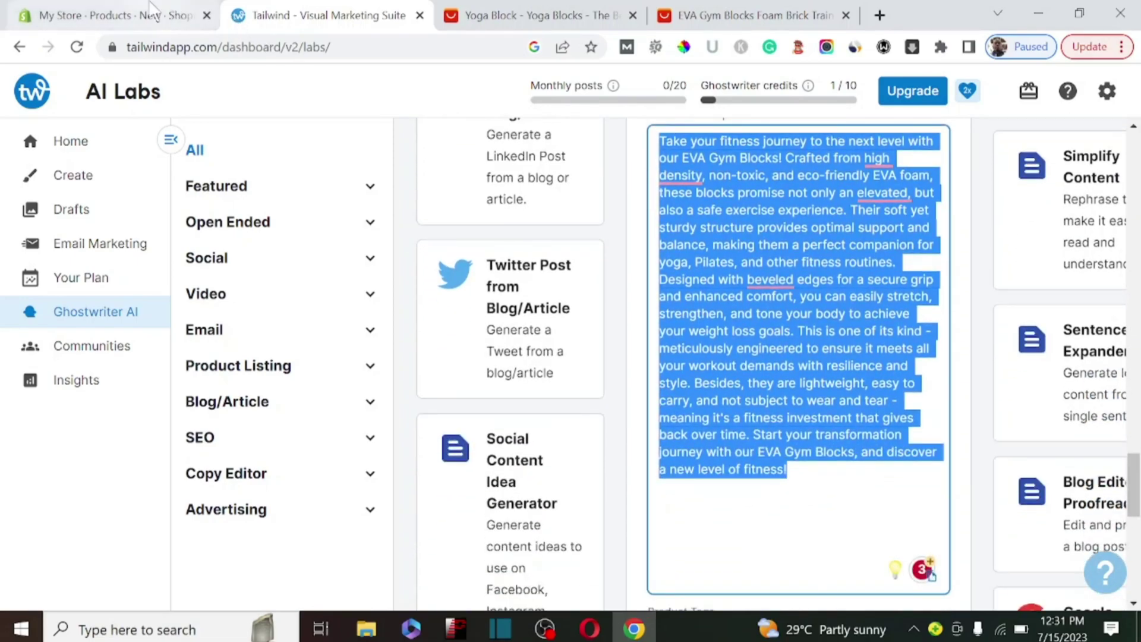
# Step: Paste the generated description into the Shopify product's description field
pyautogui.click(152, 15)
pyautogui.click(277, 342)
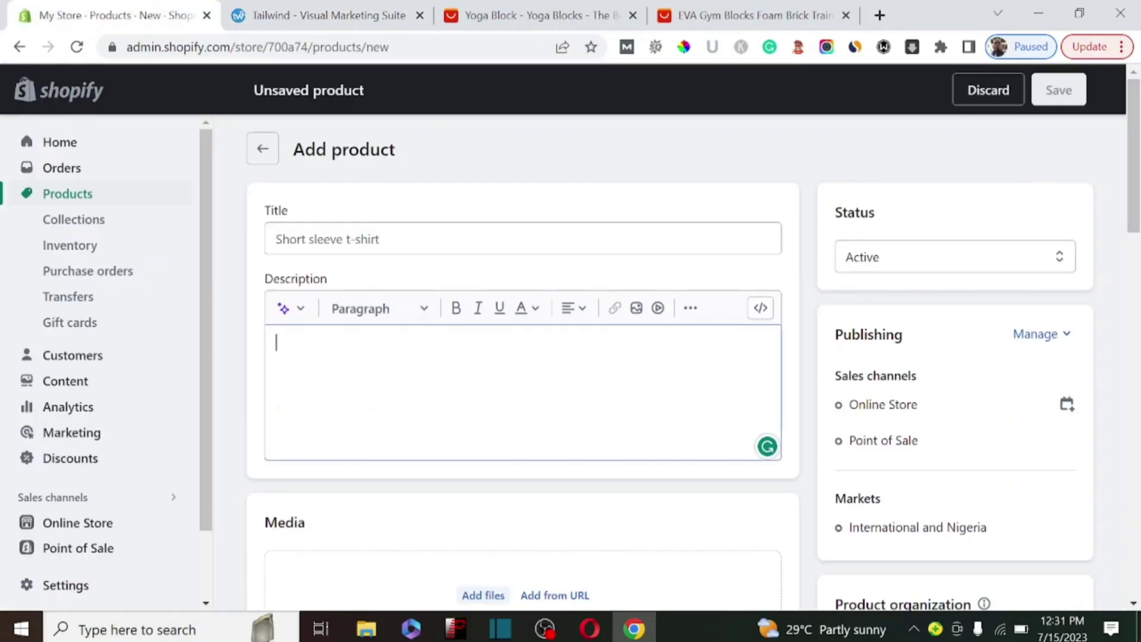
pyautogui.hotkey('ctrl', 'v')
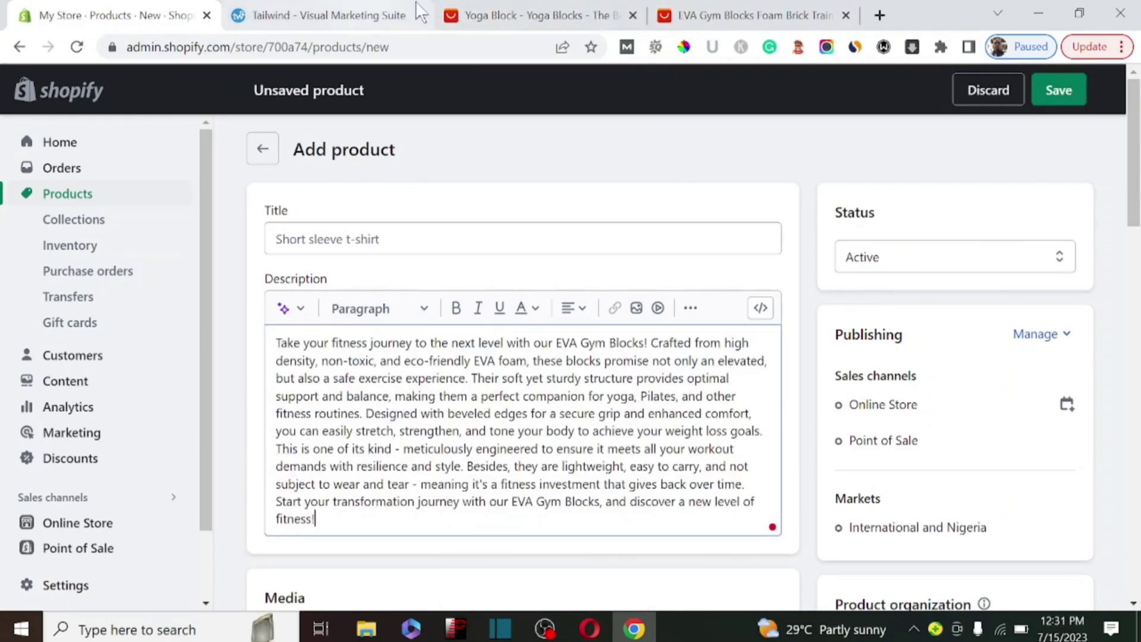
# Step: Copy the product name from Tailwind and paste it as the title 'EVA Gym Blocks Foam Brick Training Exercise'
pyautogui.click(348, 15)
pyautogui.scroll(5, 790, 280)
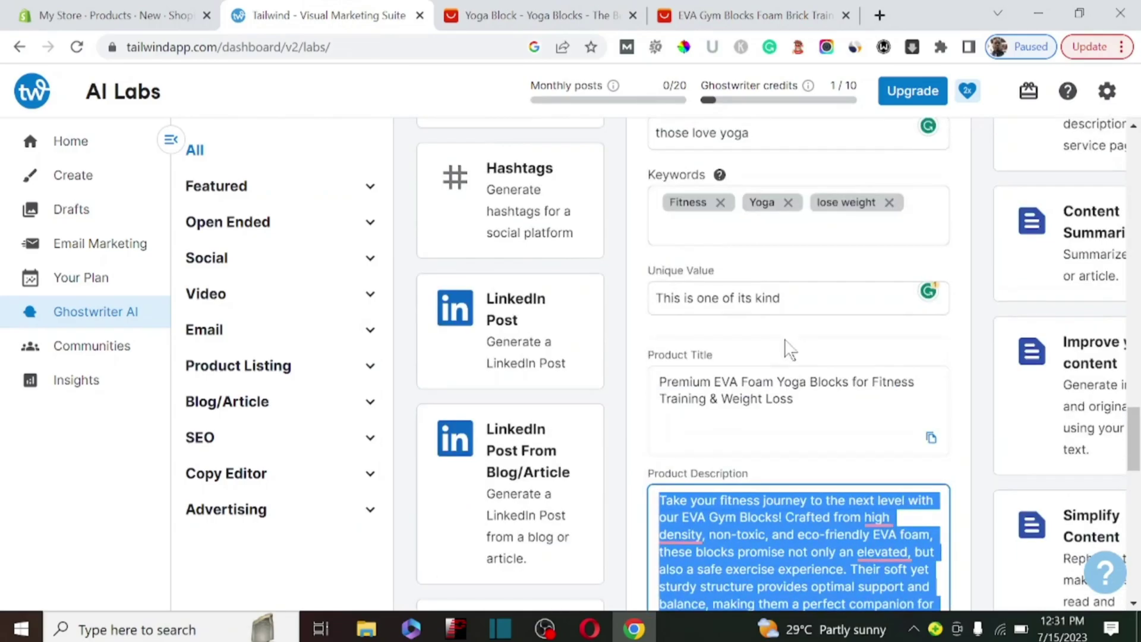
pyautogui.scroll(4, 789, 280)
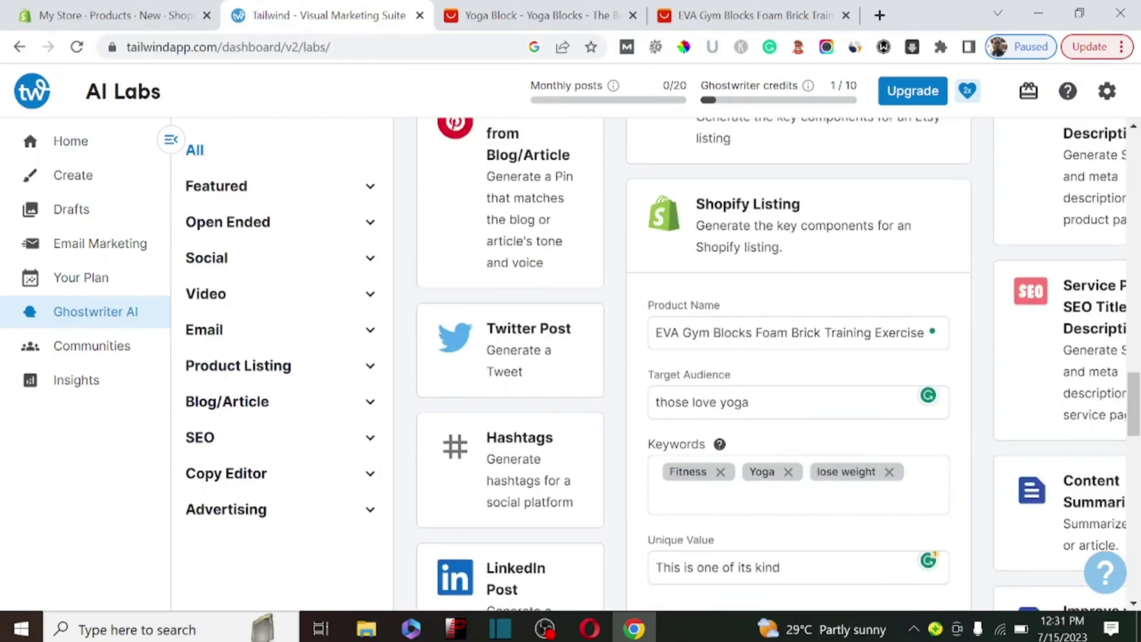
pyautogui.moveTo(652, 333); pyautogui.dragTo(925, 361)
pyautogui.hotkey('ctrl', 'c')
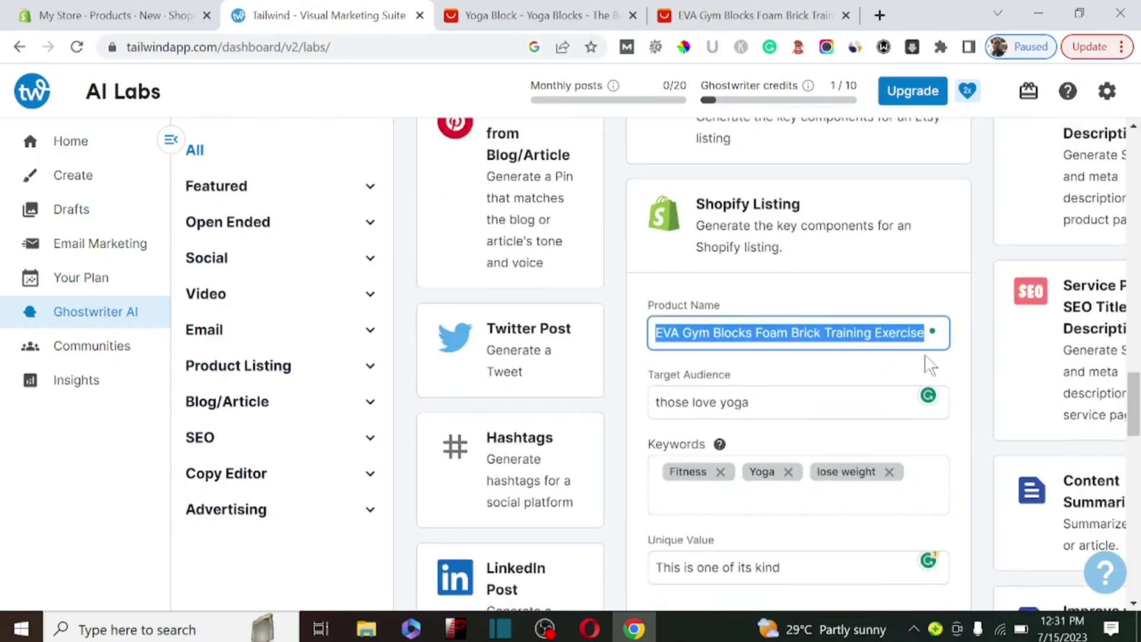
pyautogui.click(96, 17)
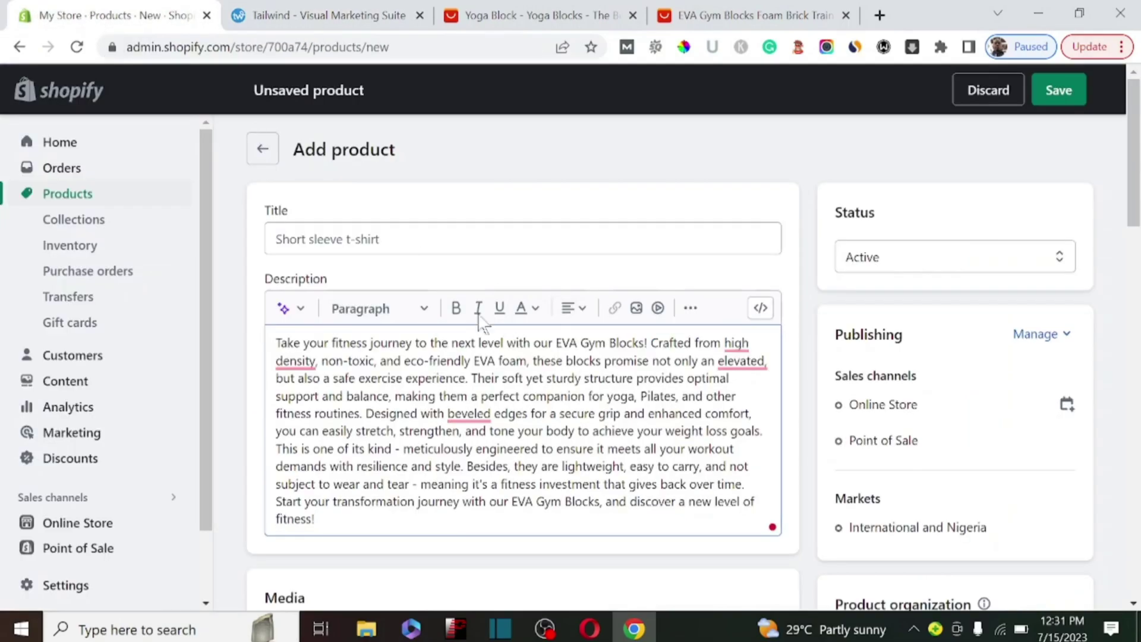
pyautogui.click(280, 239)
pyautogui.hotkey('ctrl', 'v')
# Step: Break the description into new paragraphs at 'Their', 'Designed' and 'This is one of its kind'
pyautogui.scroll(-3, 523, 356)
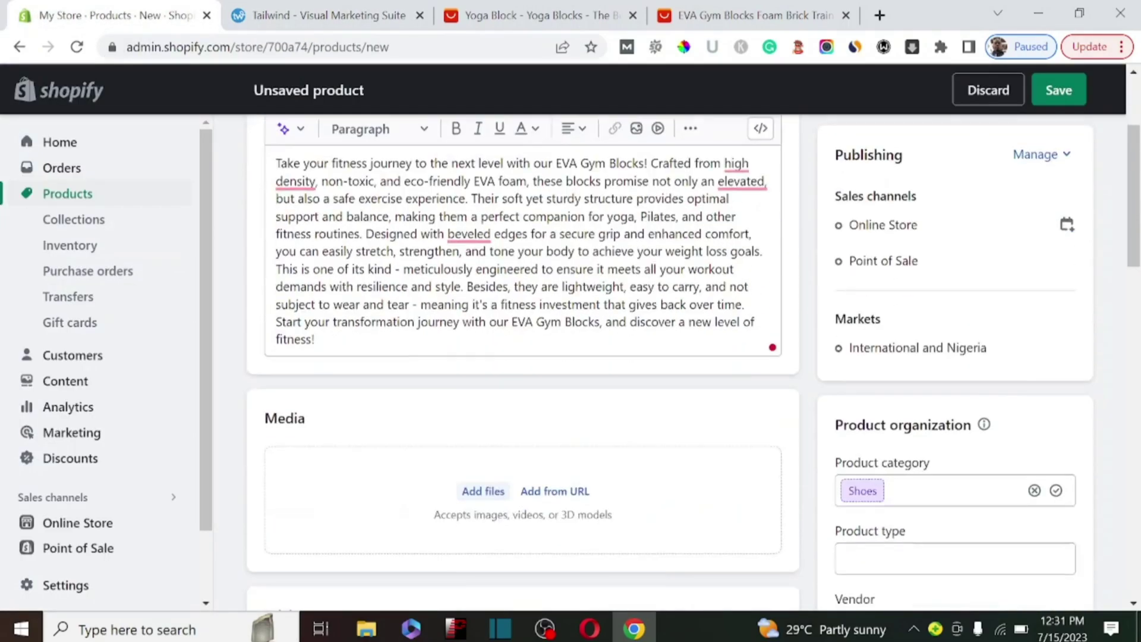
pyautogui.scroll(2, 523, 357)
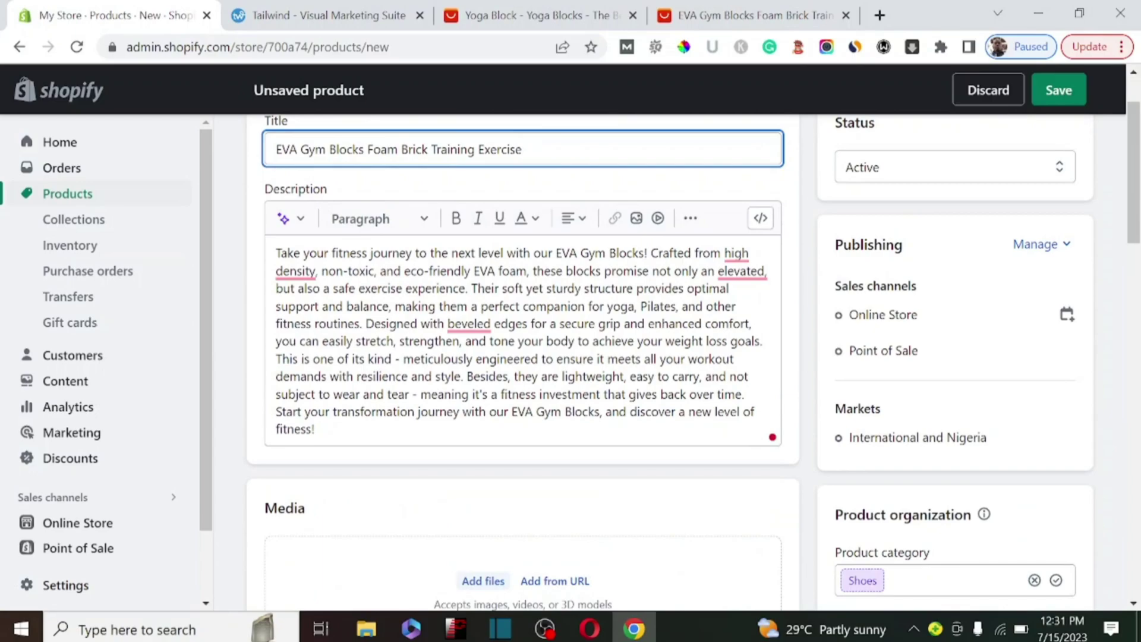
pyautogui.click(470, 288)
pyautogui.press('Return')
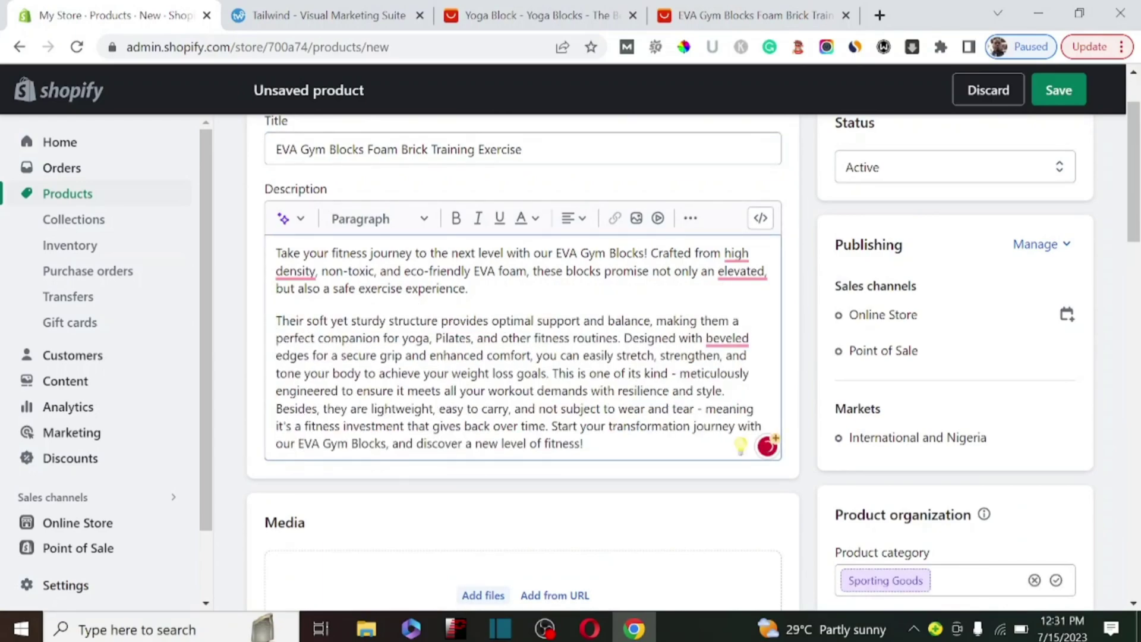
pyautogui.click(625, 337)
pyautogui.press('Return')
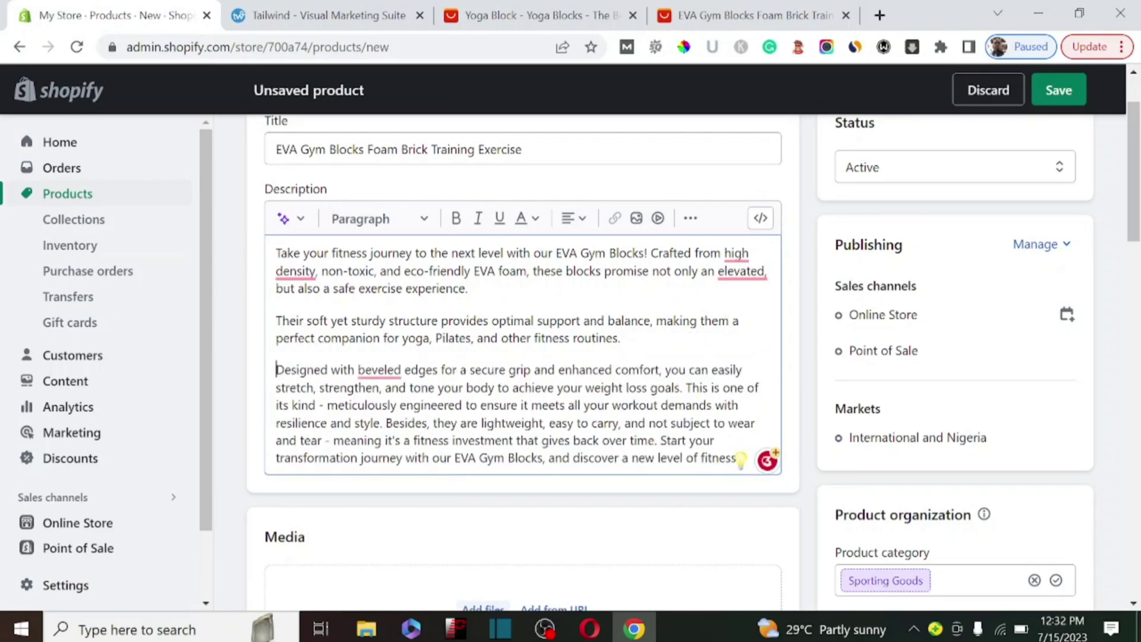
pyautogui.click(687, 388)
pyautogui.press('Return')
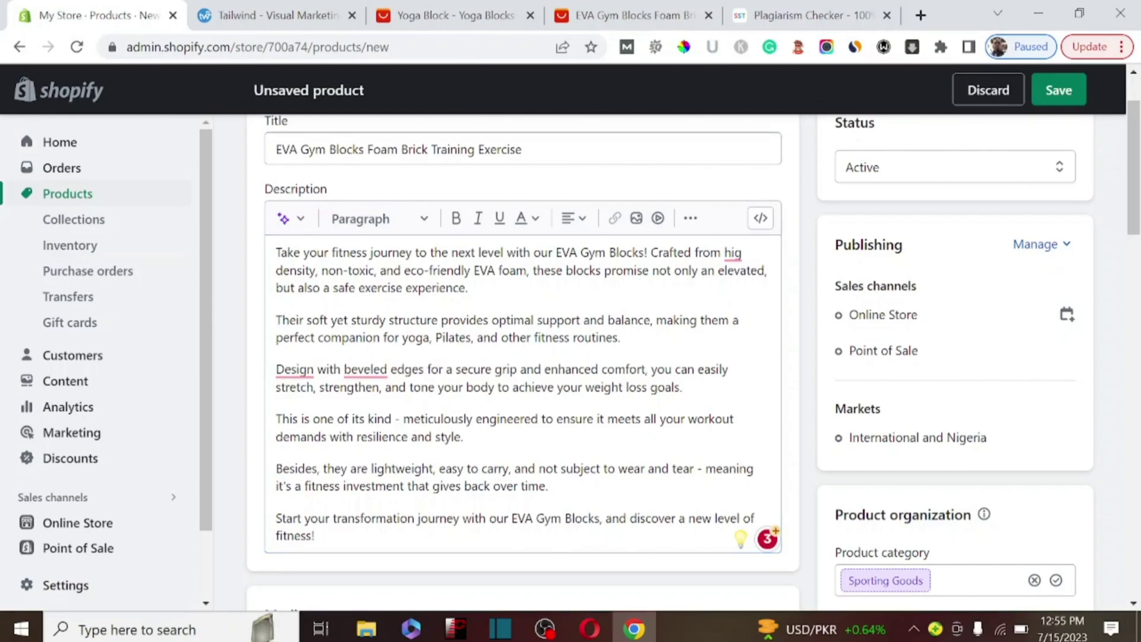
pyautogui.click(275, 252)
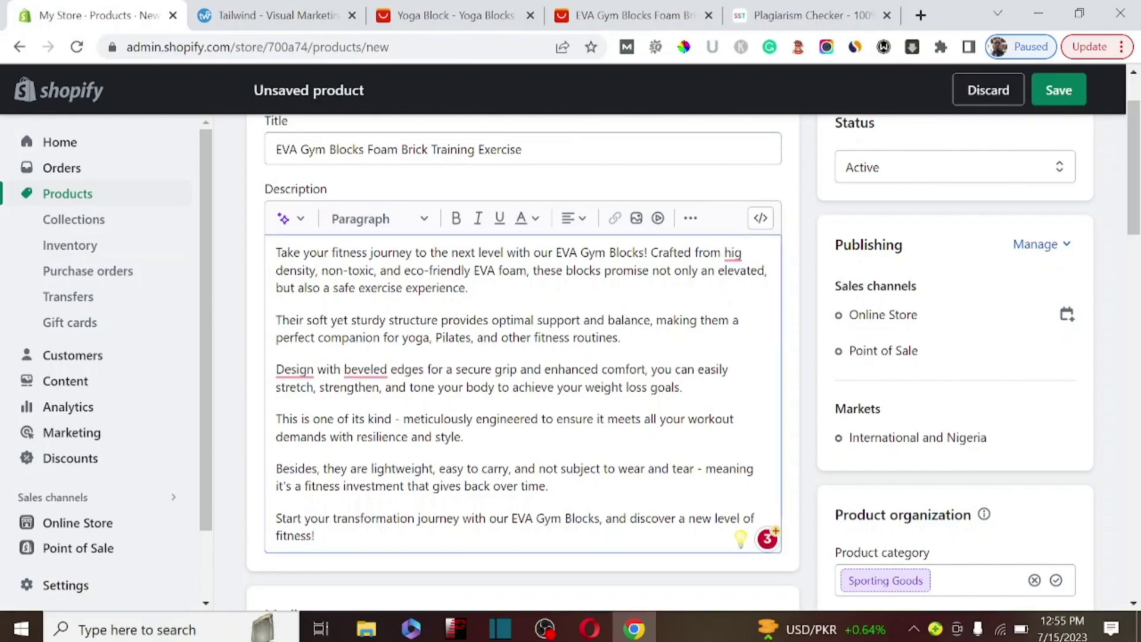
# Step: Accept Grammarly's 'high', 'bevelled' and 'Designed' fixes, then select the whole description
pyautogui.moveTo(732, 253)
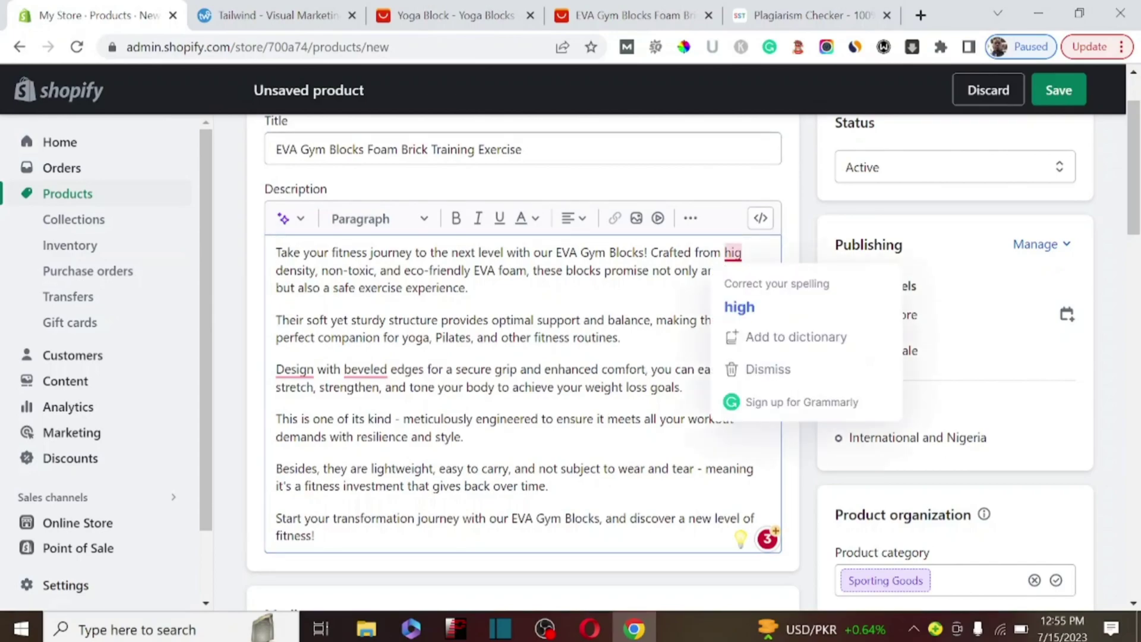
pyautogui.click(738, 307)
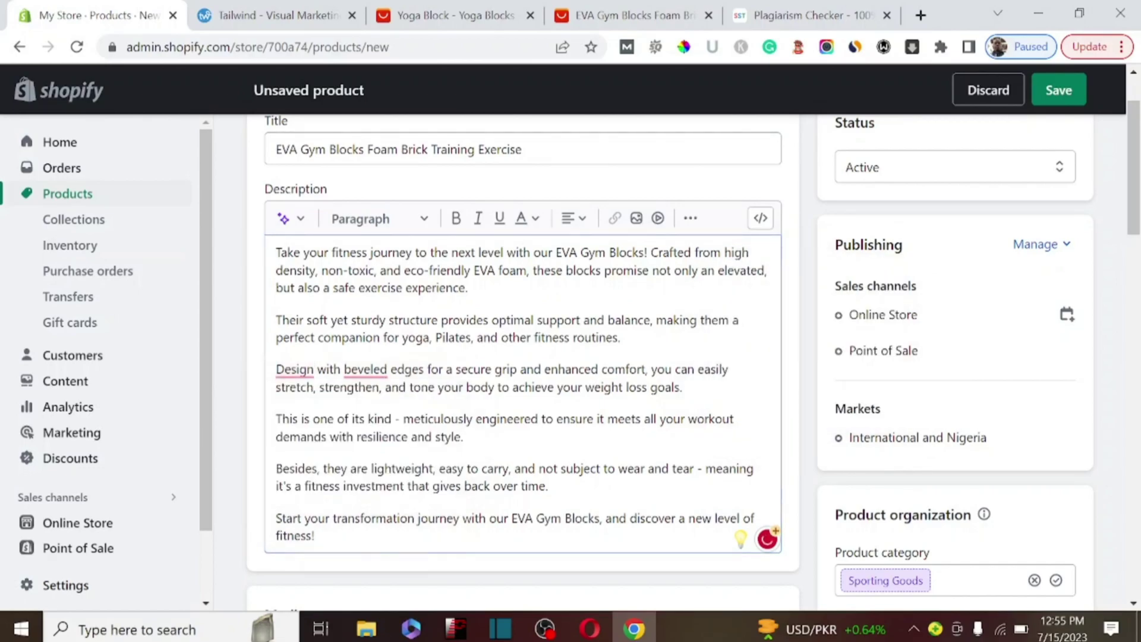
pyautogui.moveTo(366, 369)
pyautogui.click(372, 420)
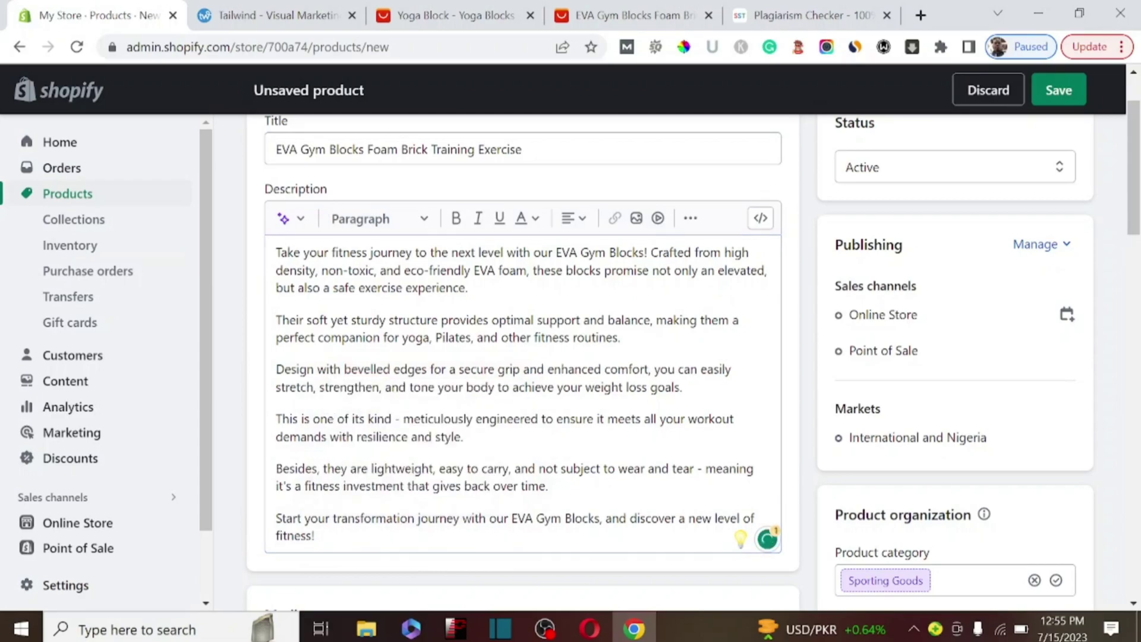
pyautogui.moveTo(315, 535); pyautogui.dragTo(276, 252)
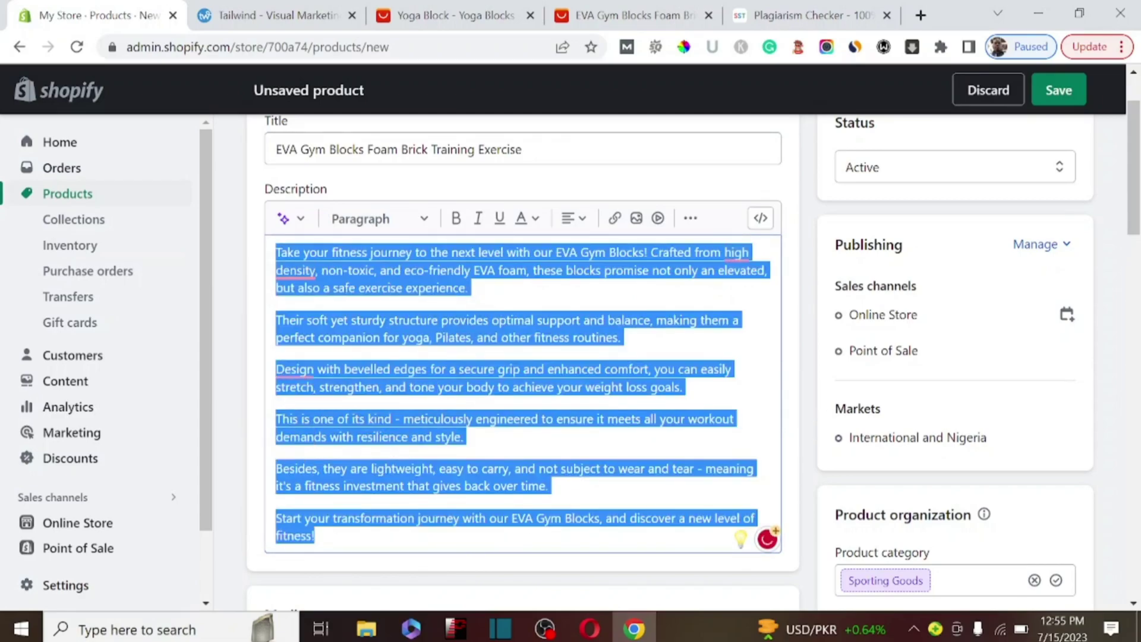
pyautogui.moveTo(737, 257)
pyautogui.click(707, 306)
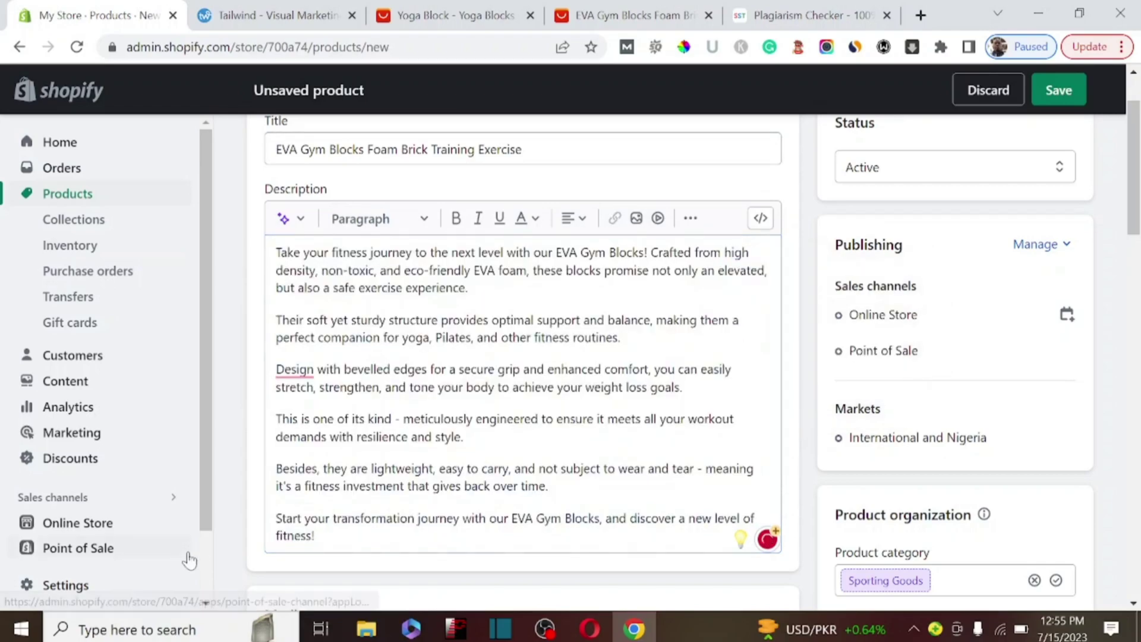
pyautogui.moveTo(294, 370)
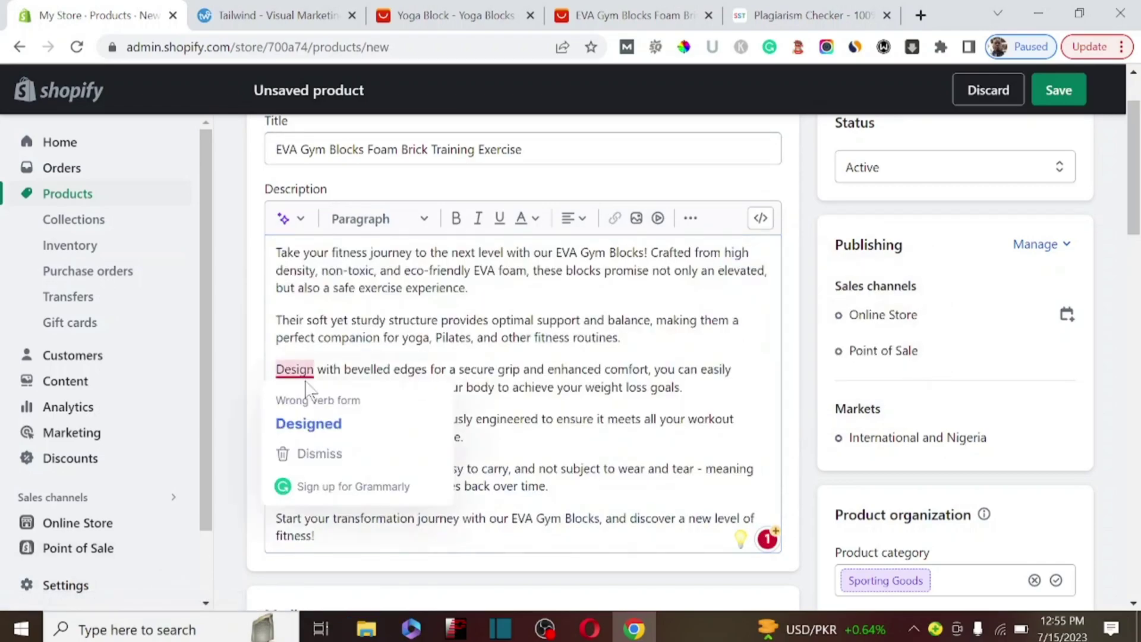
pyautogui.click(309, 423)
pyautogui.moveTo(315, 536); pyautogui.dragTo(275, 252)
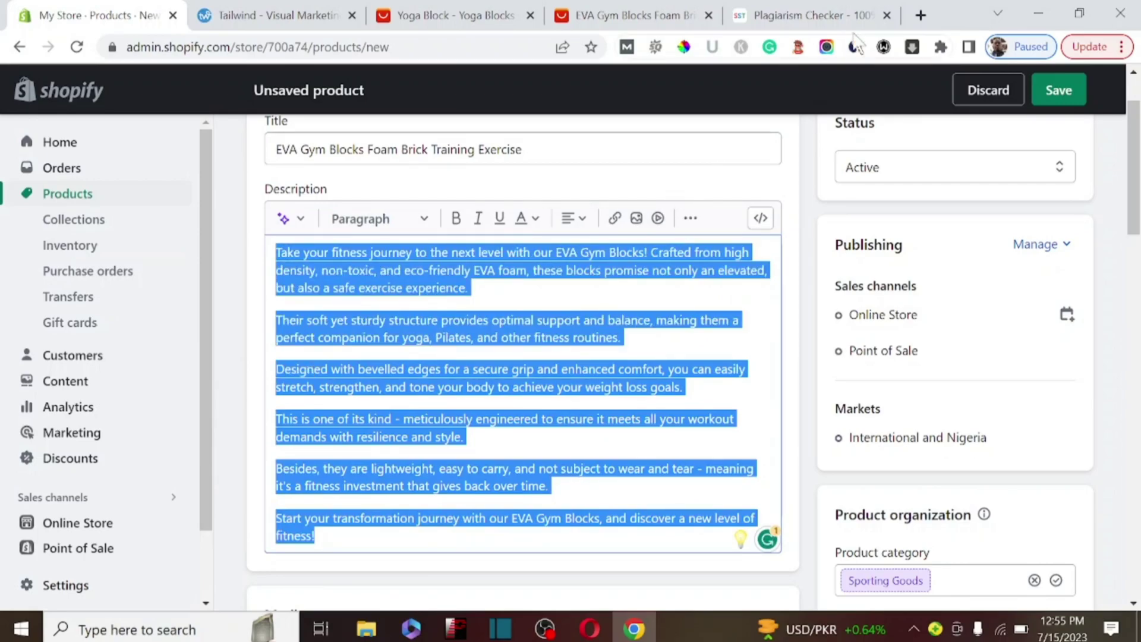
# Step: Solve the mountains-or-hills reCAPTCHA and start the plagiarism scan on the 145-word description
pyautogui.click(833, 15)
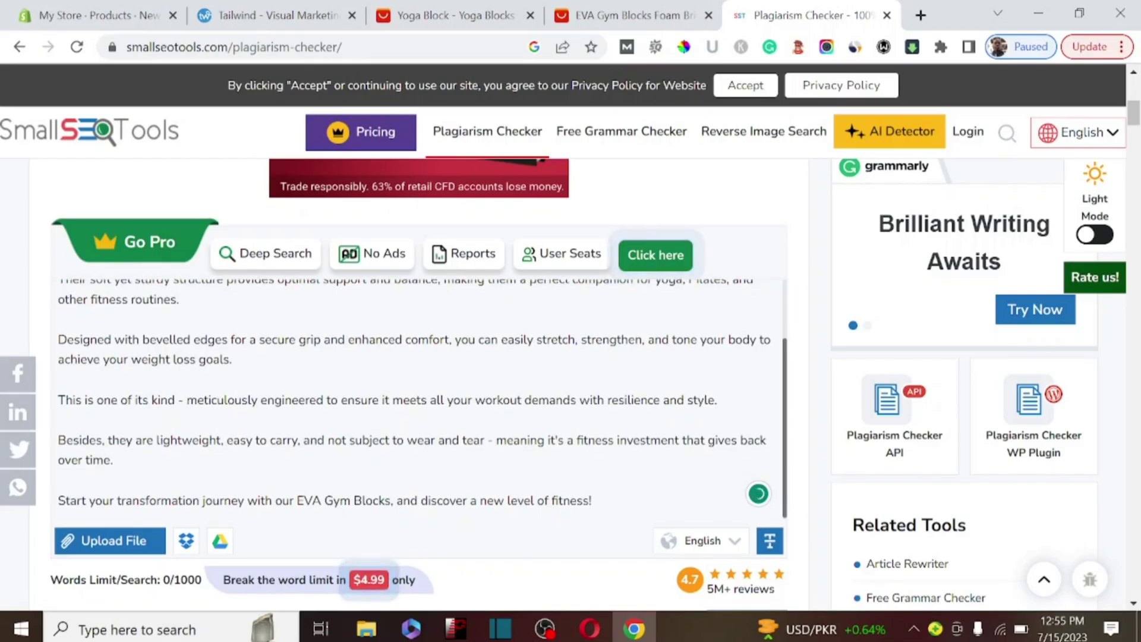
pyautogui.scroll(-5, 403, 434)
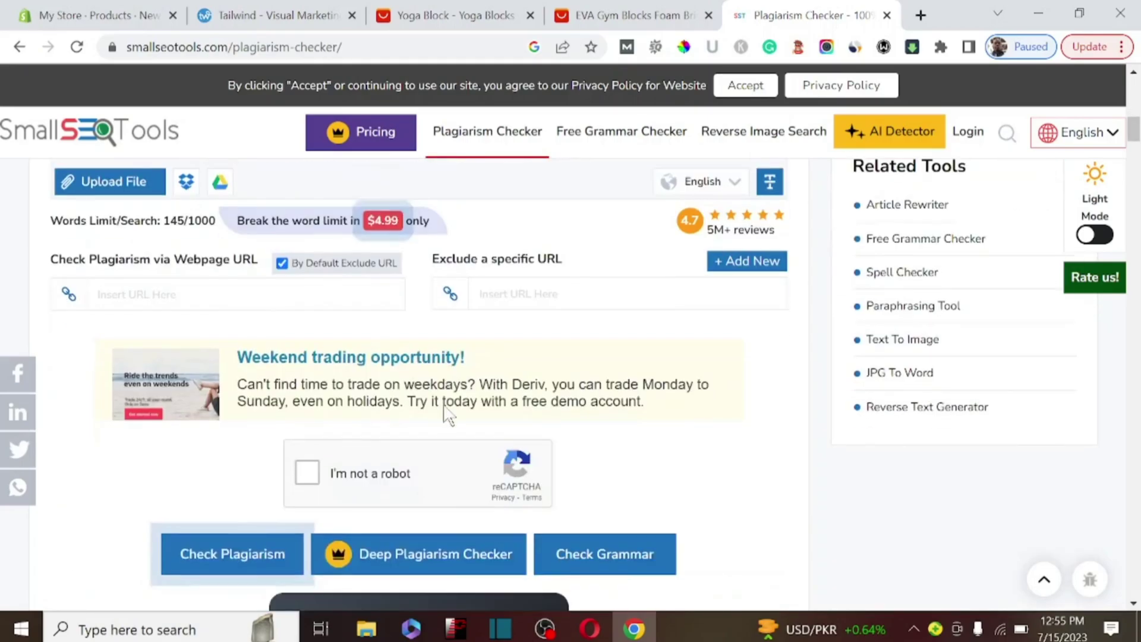
pyautogui.click(306, 472)
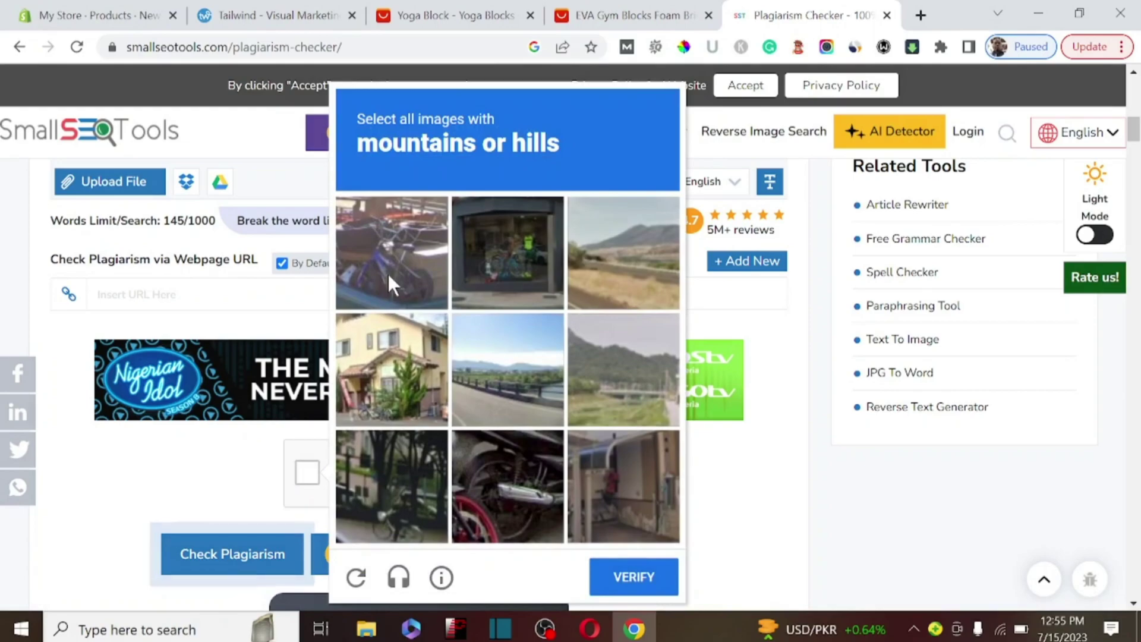
pyautogui.click(643, 266)
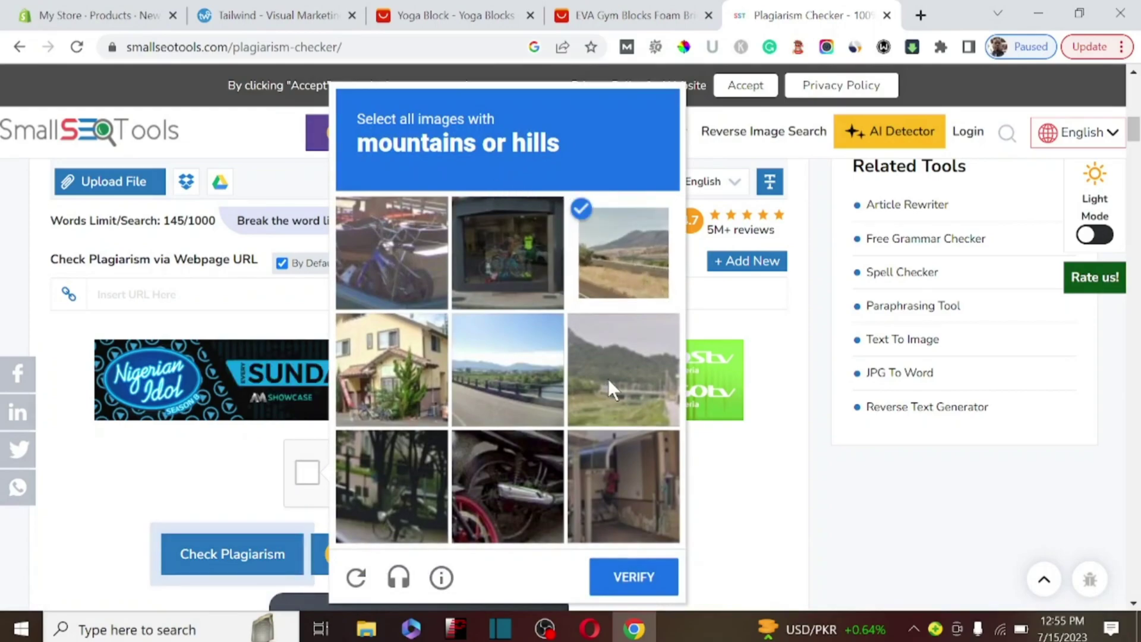
pyautogui.click(608, 379)
pyautogui.click(480, 375)
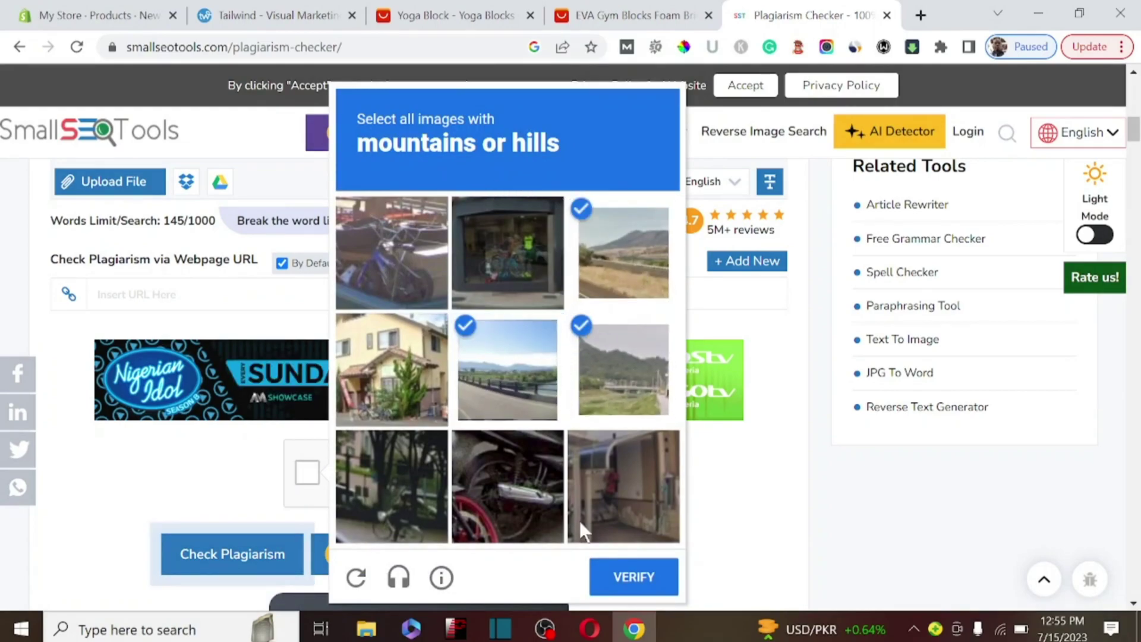
pyautogui.click(633, 576)
pyautogui.click(228, 552)
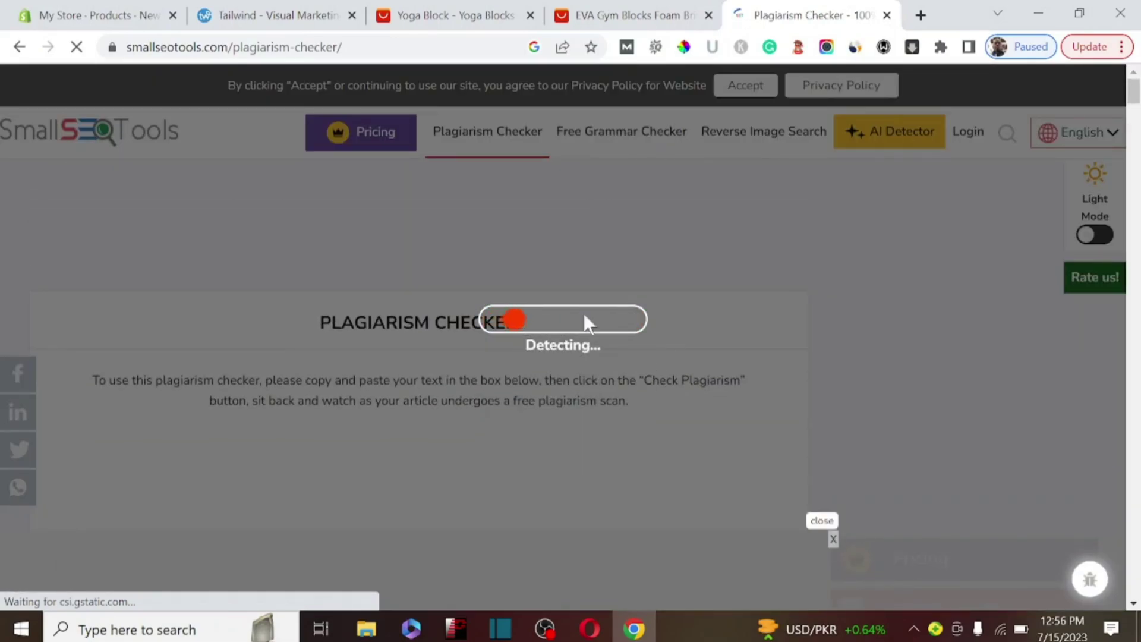
# Step: Deselect the Shopify description, scroll the unsaved form, then return to the still-detecting plagiarism checker
pyautogui.hotkey('ctrl', '1')
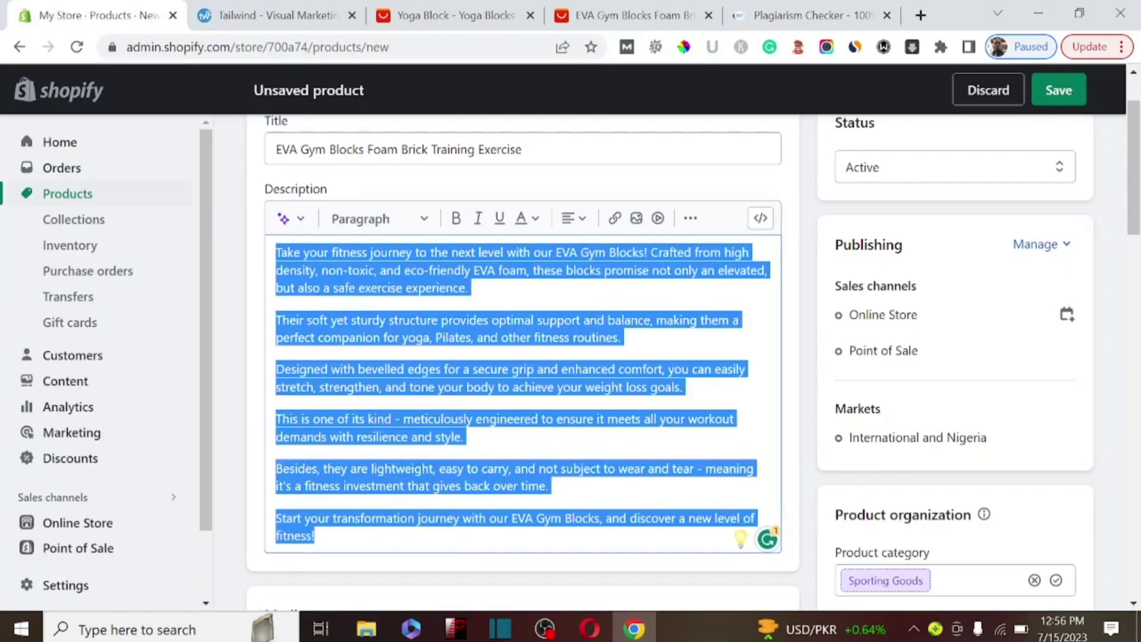
pyautogui.scroll(2, 524, 357)
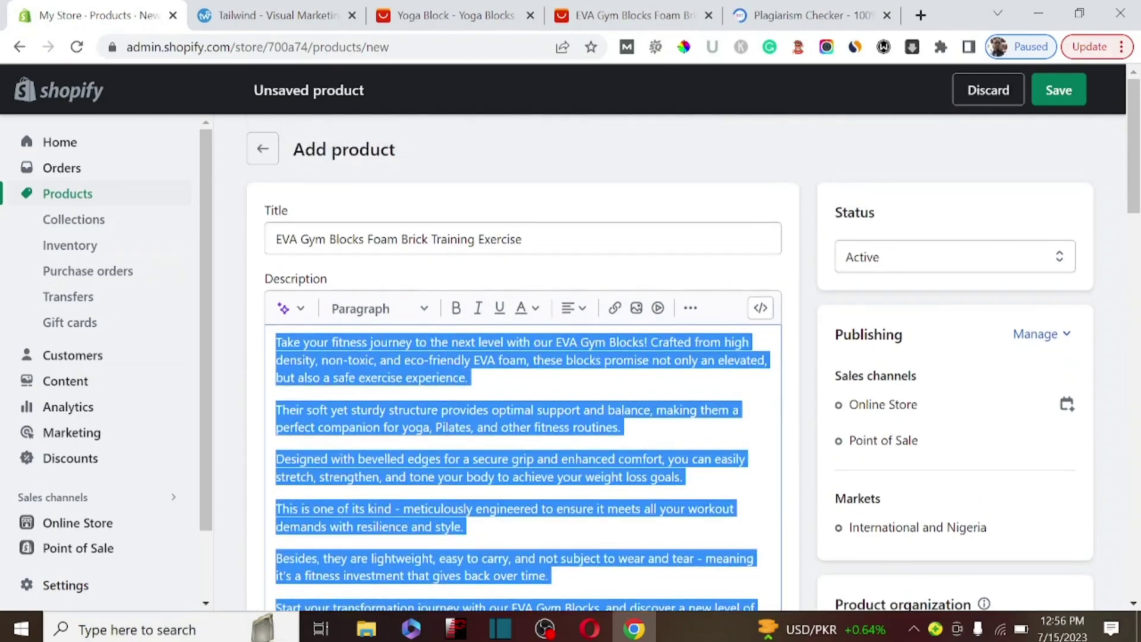
pyautogui.click(523, 356)
pyautogui.scroll(-5, 523, 356)
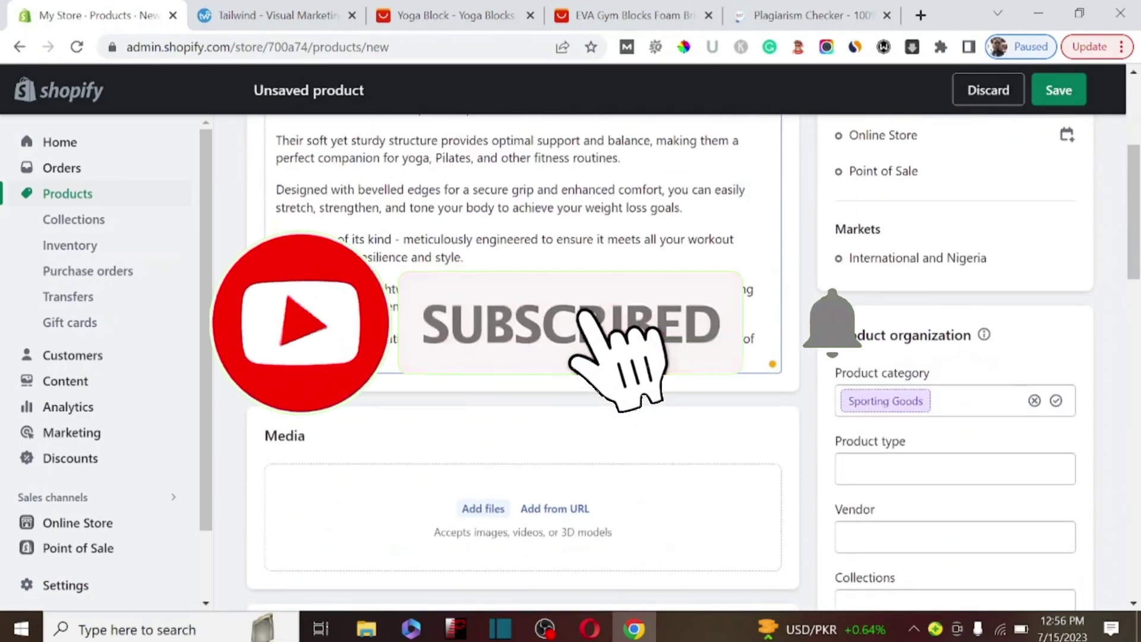
pyautogui.scroll(-2, 537, 381)
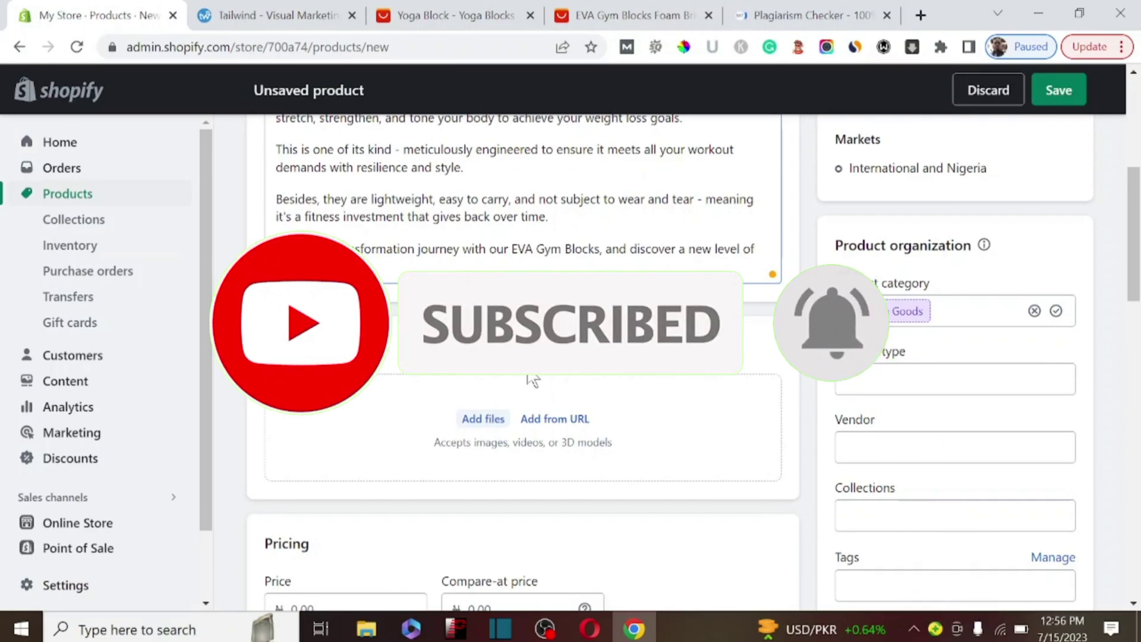
pyautogui.click(807, 8)
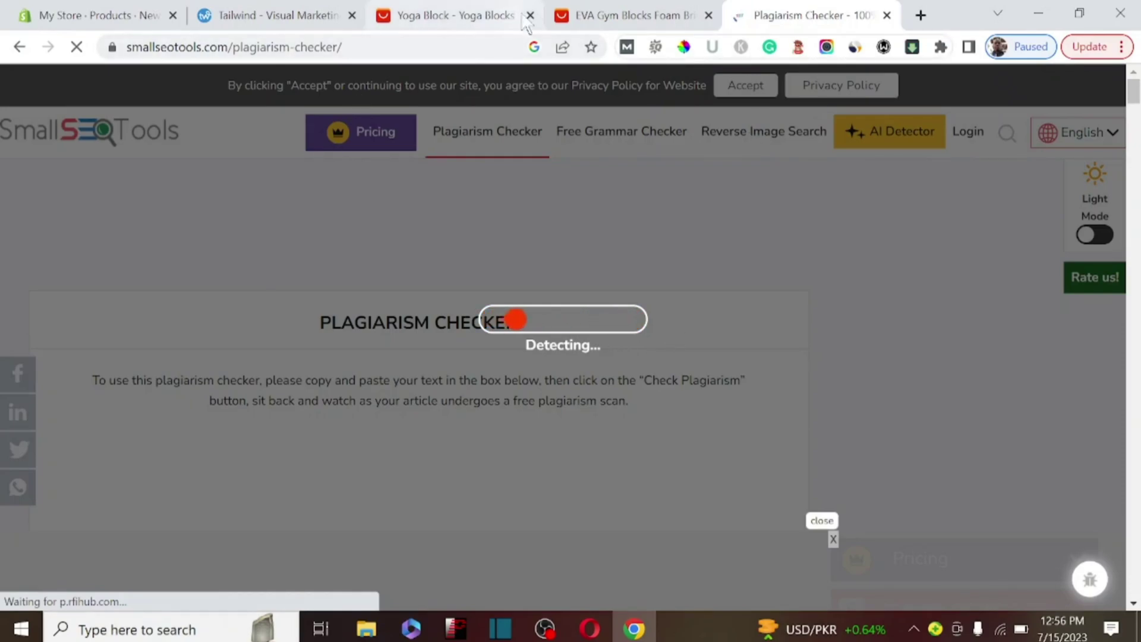
# Step: Copy the image address of the coloured foam blocks photo on AliExpress and return to Shopify
pyautogui.click(619, 8)
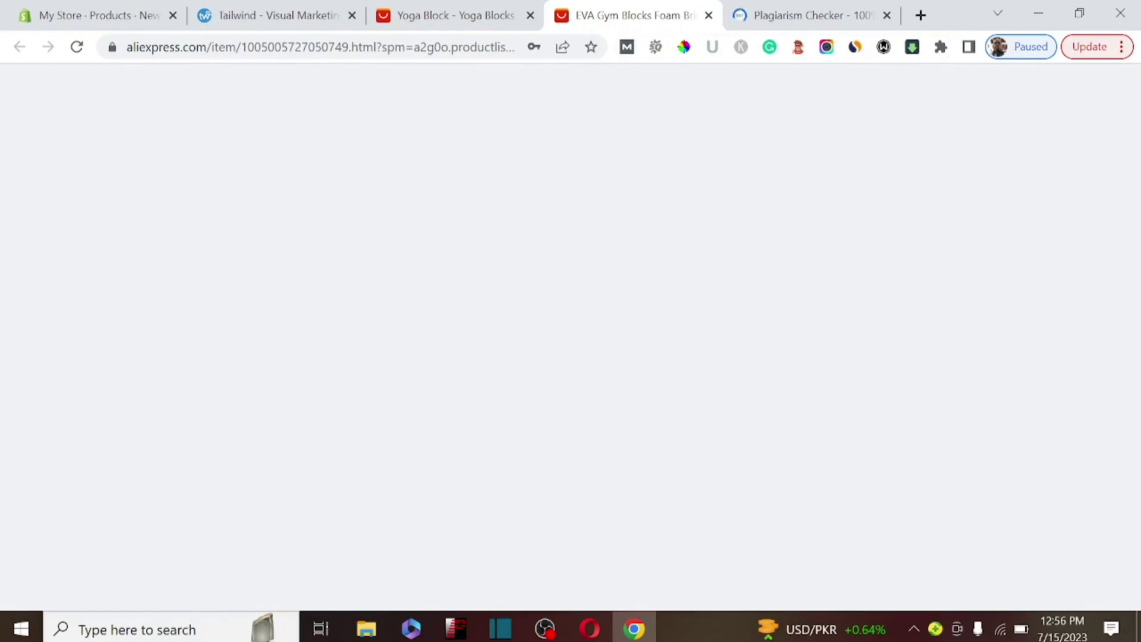
pyautogui.scroll(-9, 487, 407)
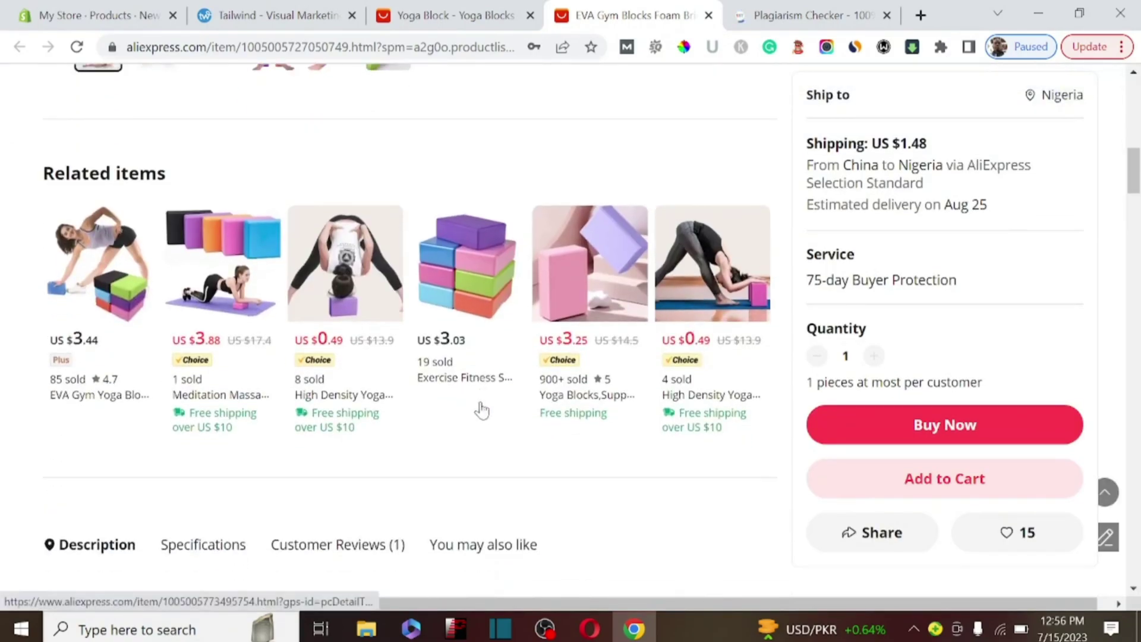
pyautogui.scroll(4, 375, 228)
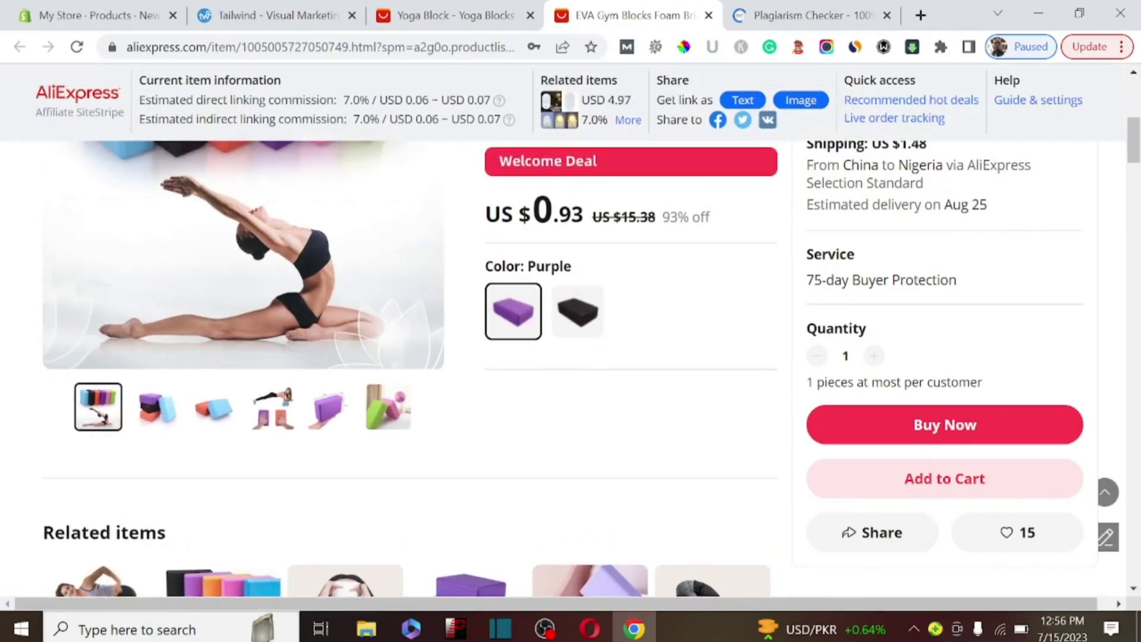
pyautogui.scroll(-10, 488, 259)
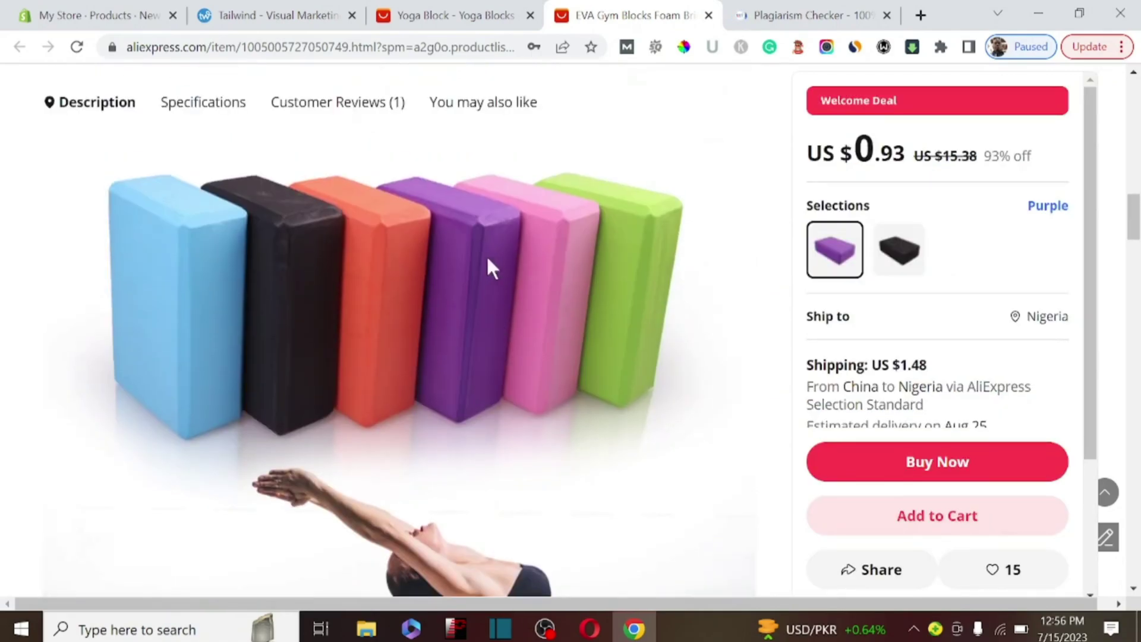
pyautogui.rightClick(486, 257)
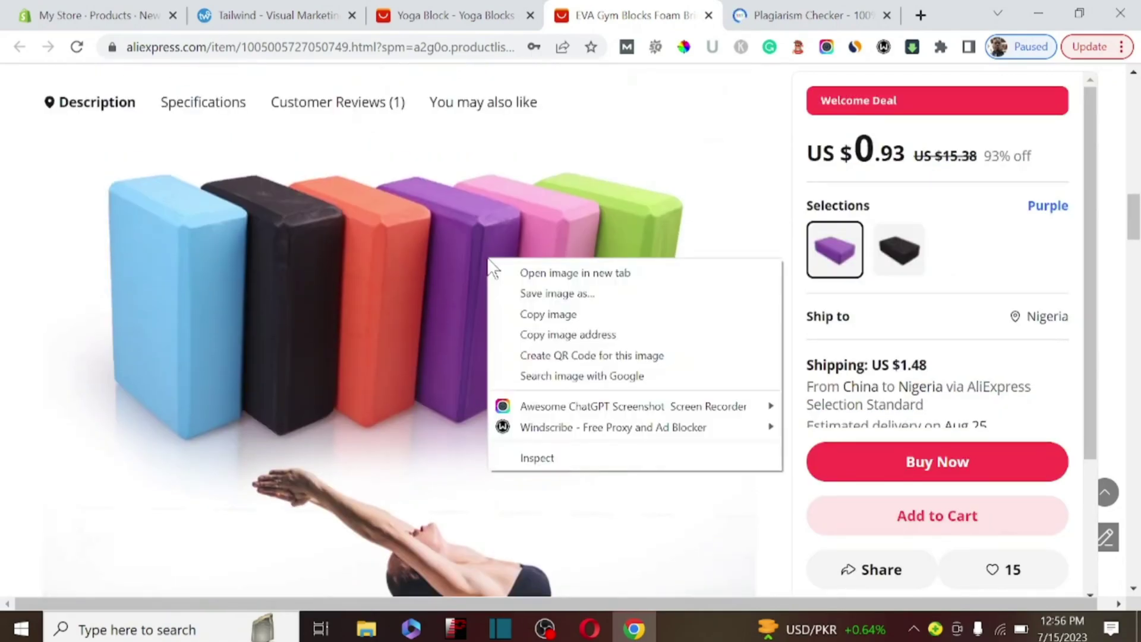
pyautogui.click(597, 335)
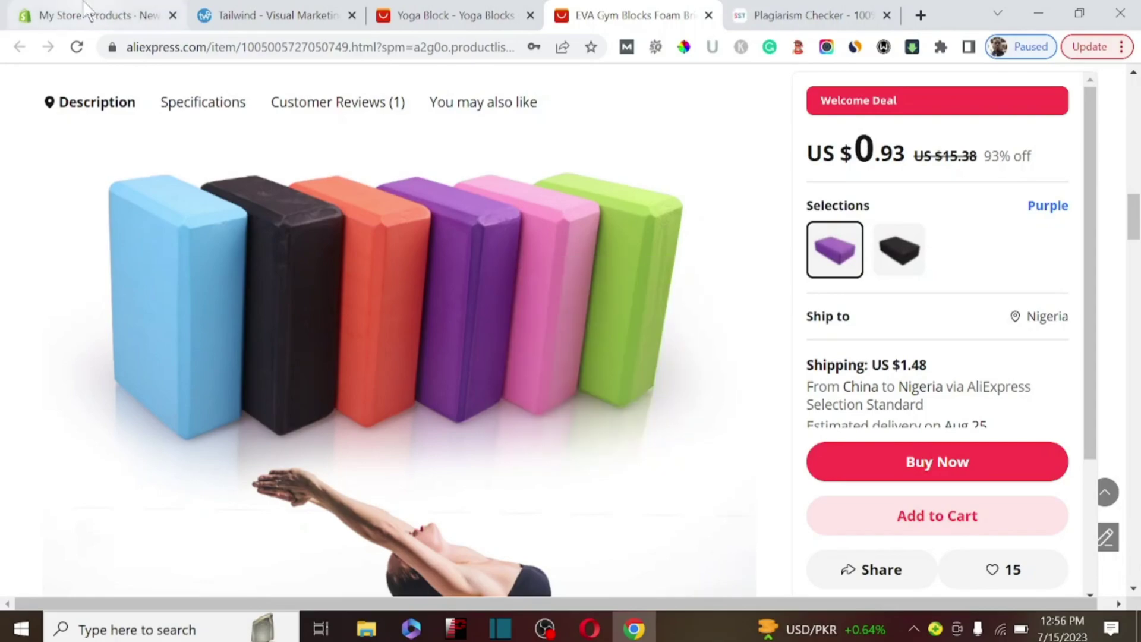
pyautogui.click(90, 14)
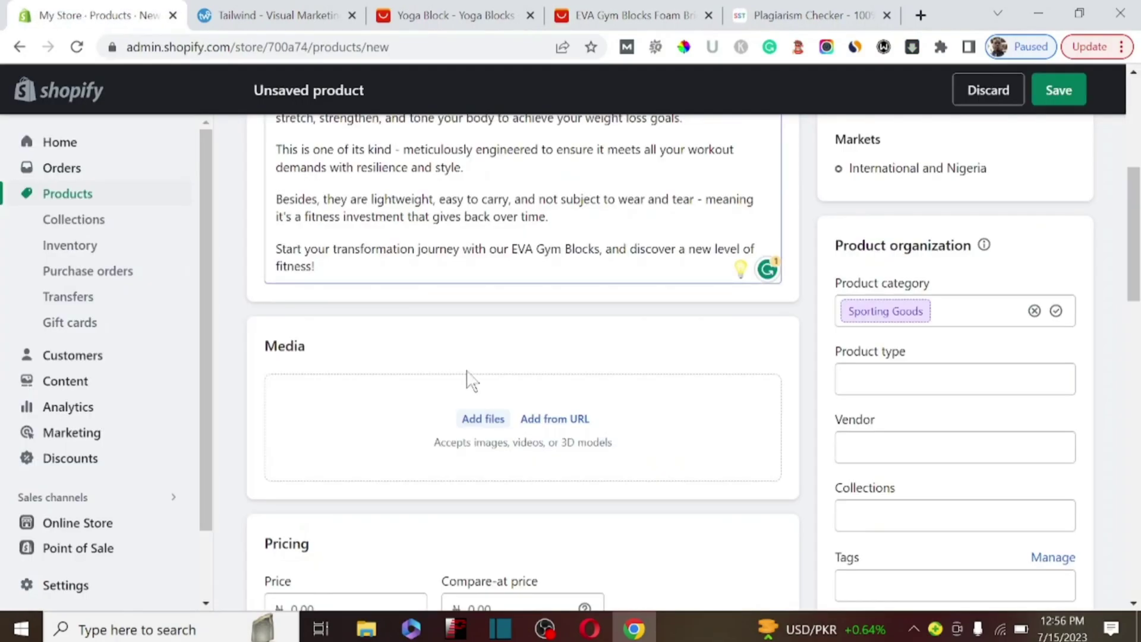
# Step: Add the copied AliExpress foam blocks image to the product Media from its URL
pyautogui.click(543, 420)
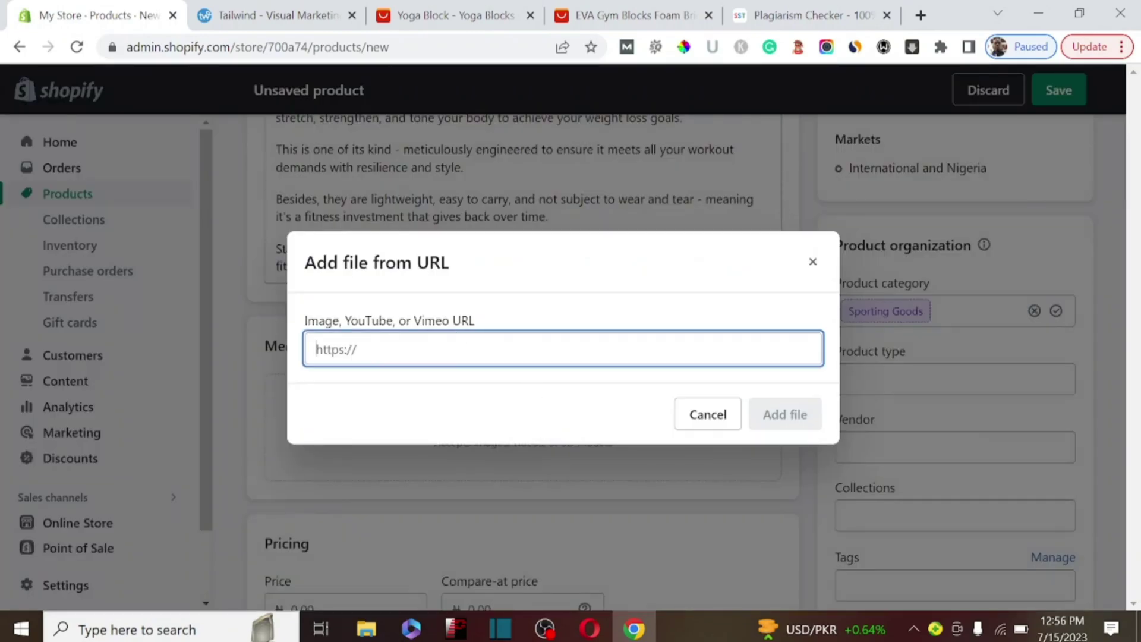
pyautogui.hotkey('ctrl', 'v')
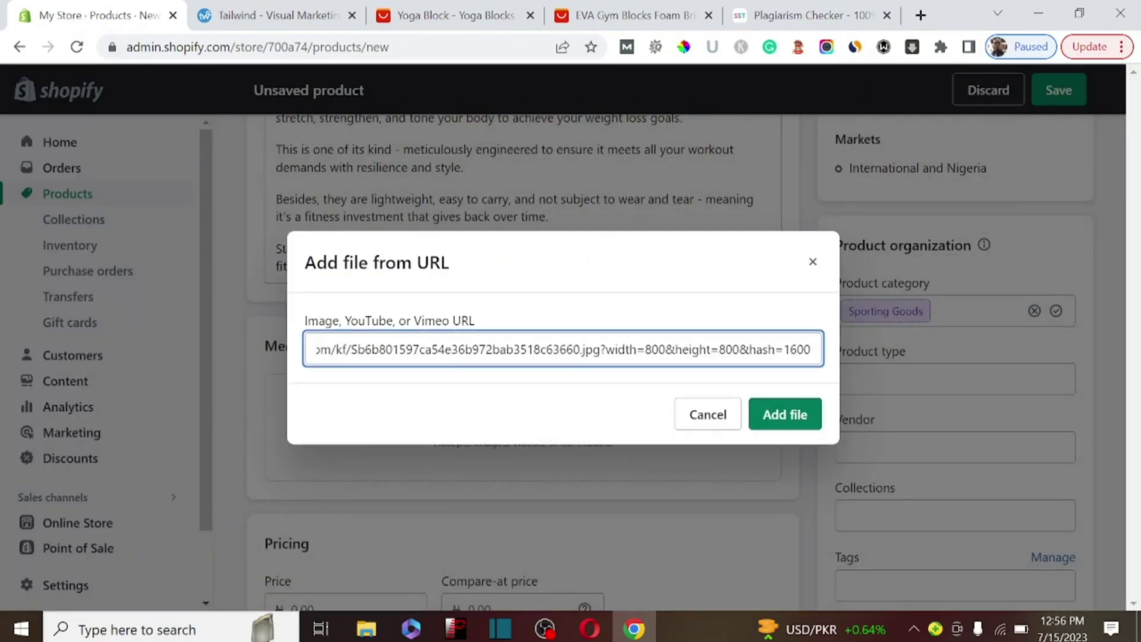
pyautogui.click(807, 413)
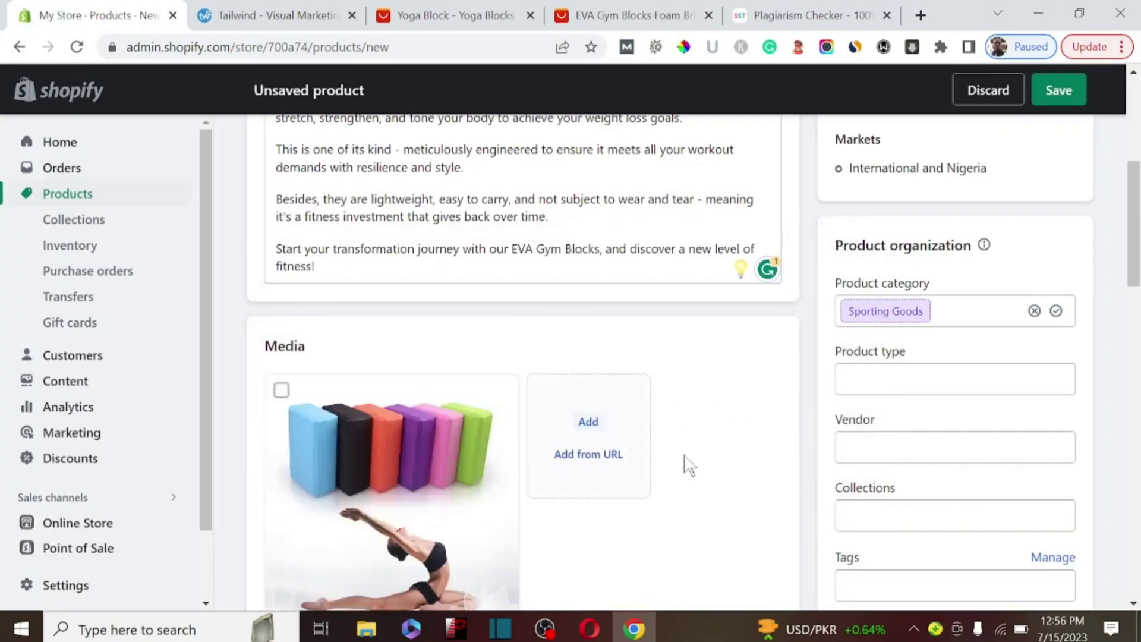
pyautogui.scroll(-8, 621, 473)
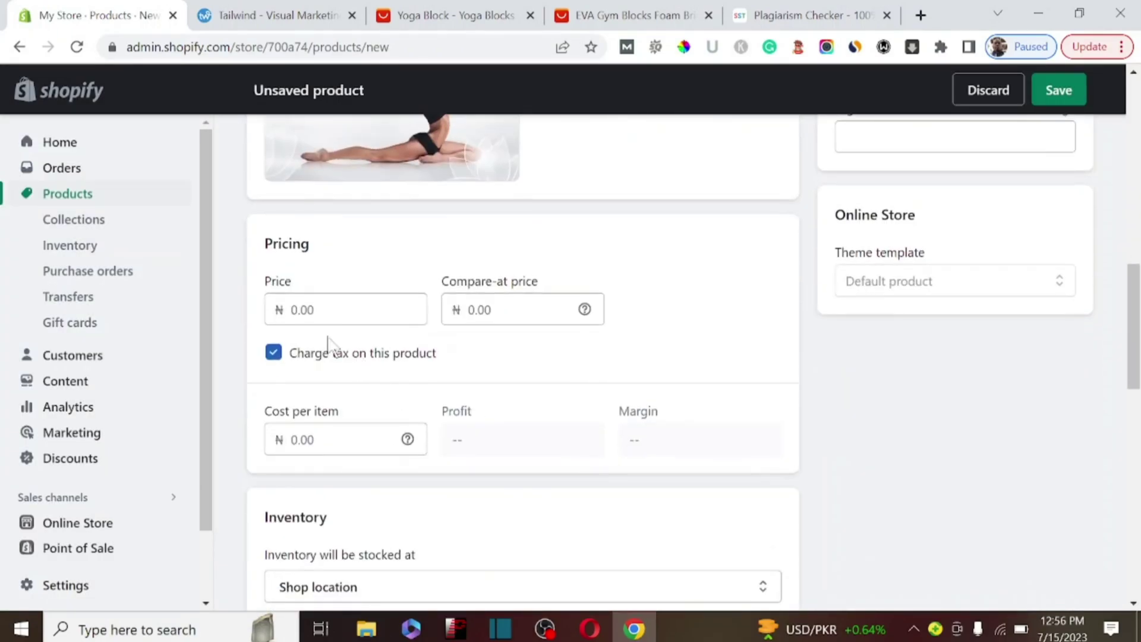
# Step: Set the product price to ₦100,000.00
pyautogui.click(291, 310)
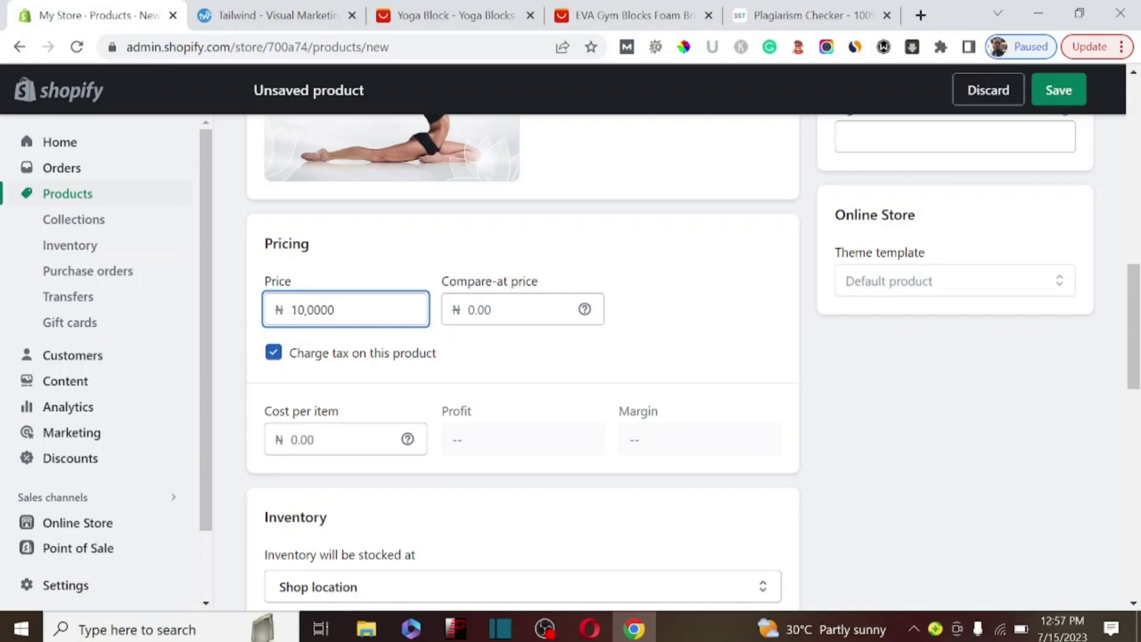
pyautogui.scroll(-3, 510, 370)
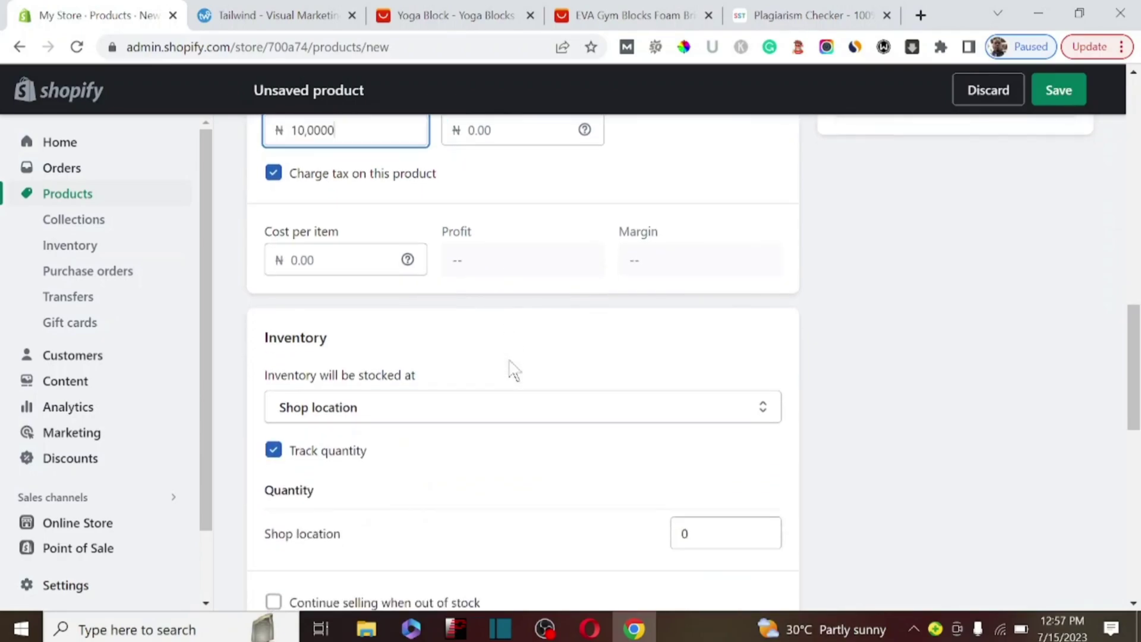
pyautogui.scroll(2, 410, 315)
pyautogui.scroll(-4, 408, 313)
pyautogui.scroll(3, 364, 443)
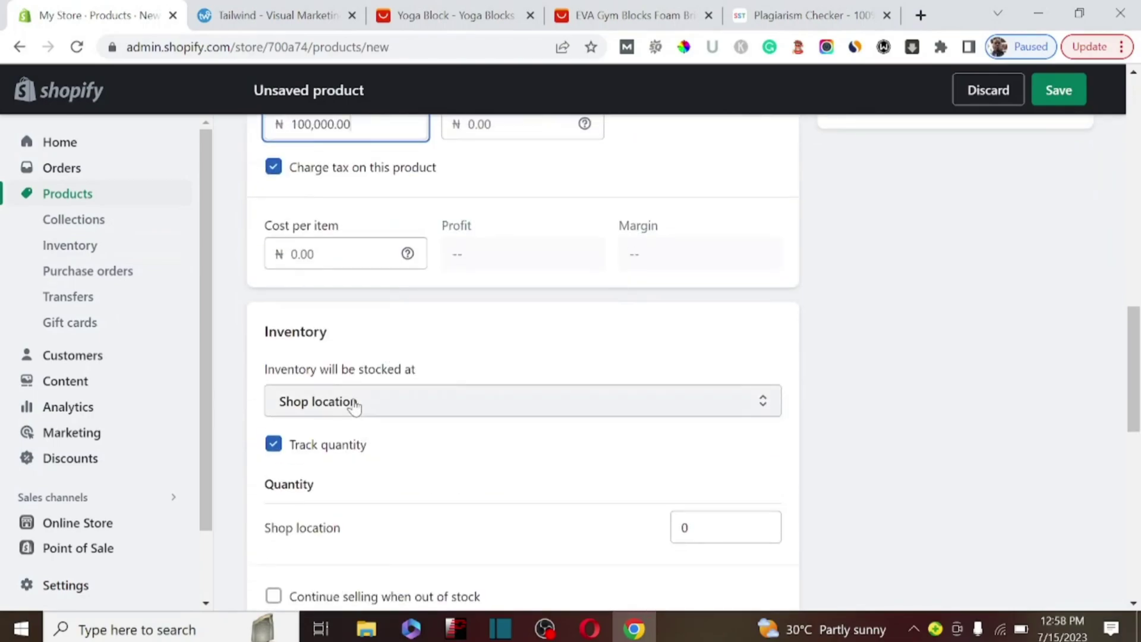
pyautogui.scroll(-1, 355, 407)
pyautogui.scroll(-1, 355, 408)
# Step: Keep Shop location as the inventory location
pyautogui.click(420, 315)
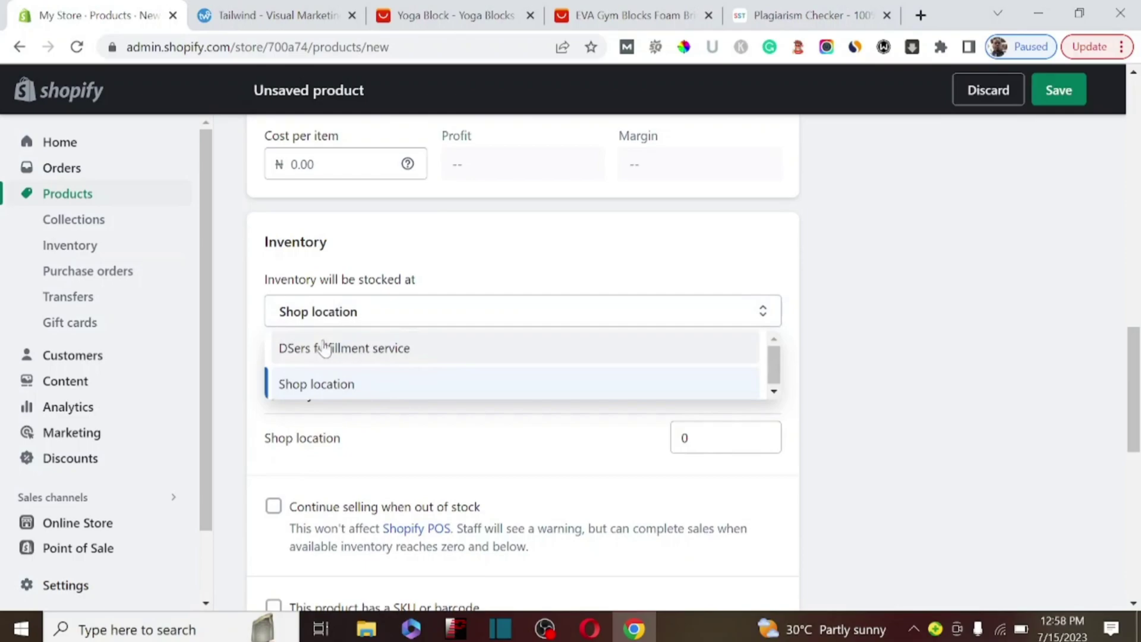
pyautogui.click(431, 428)
pyautogui.scroll(-10, 435, 439)
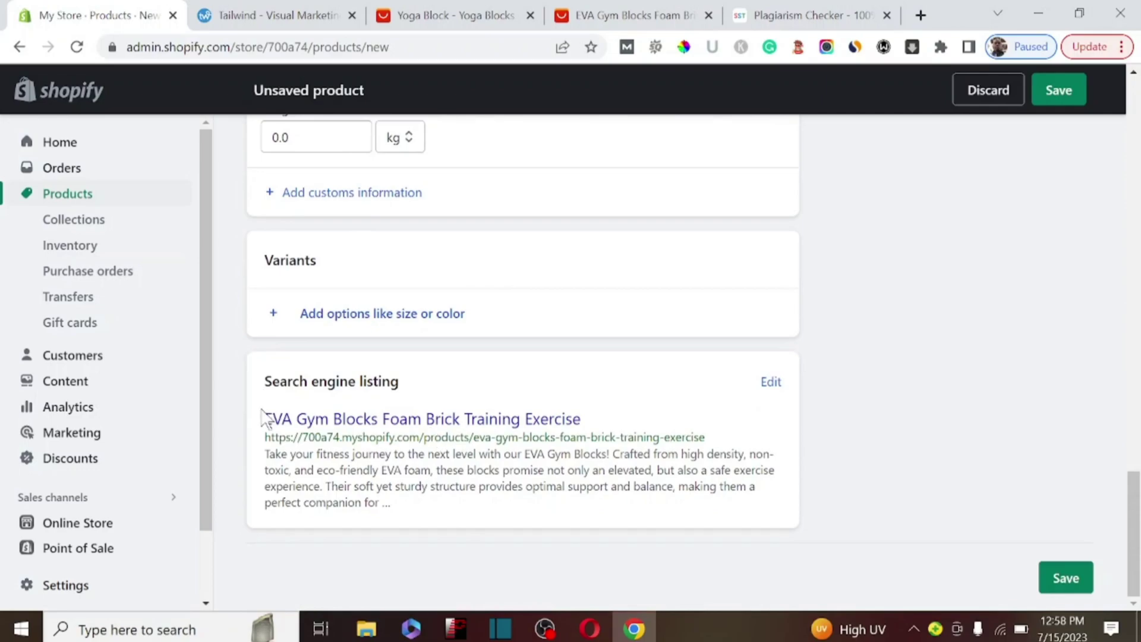
# Step: Select the search listing's EVA Gym Blocks title, then its description excerpt
pyautogui.moveTo(266, 425); pyautogui.dragTo(618, 427)
pyautogui.click(261, 451)
pyautogui.moveTo(261, 453); pyautogui.dragTo(406, 504)
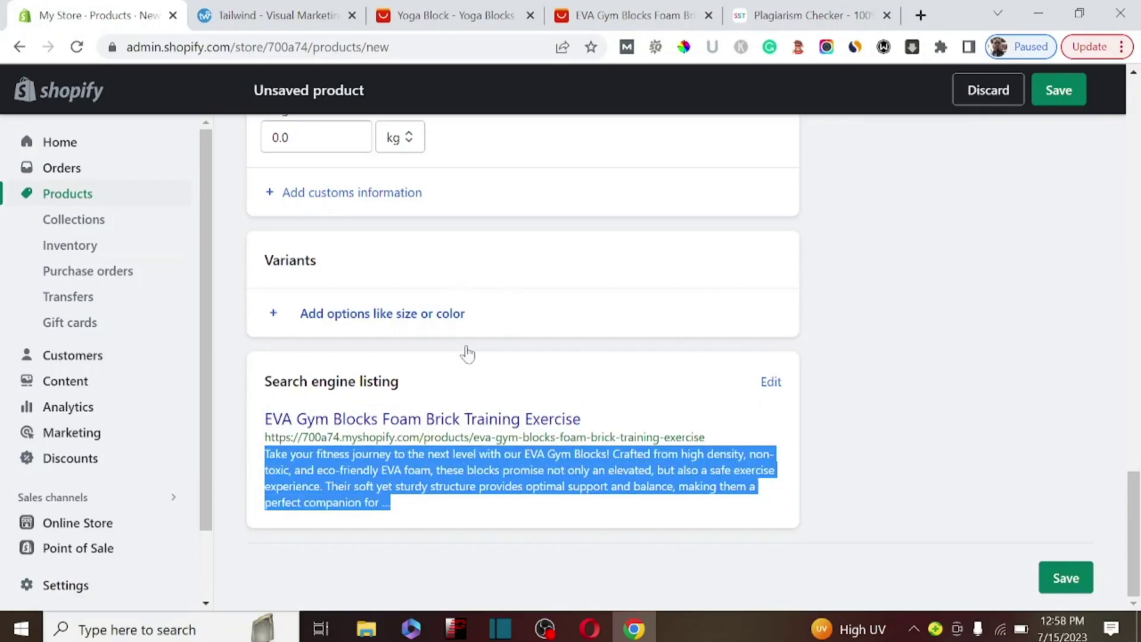
# Step: Highlight the 100% unique, 0% plagiarism score, then scroll back up to the checked text
pyautogui.click(791, 15)
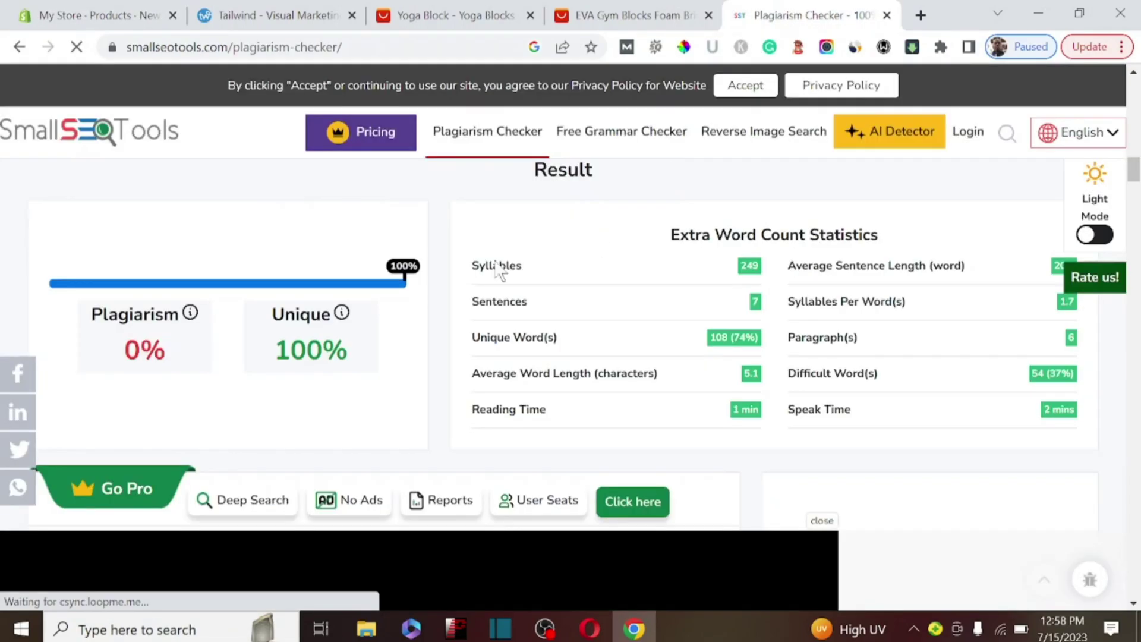
pyautogui.scroll(2, 452, 270)
pyautogui.doubleClick(310, 440)
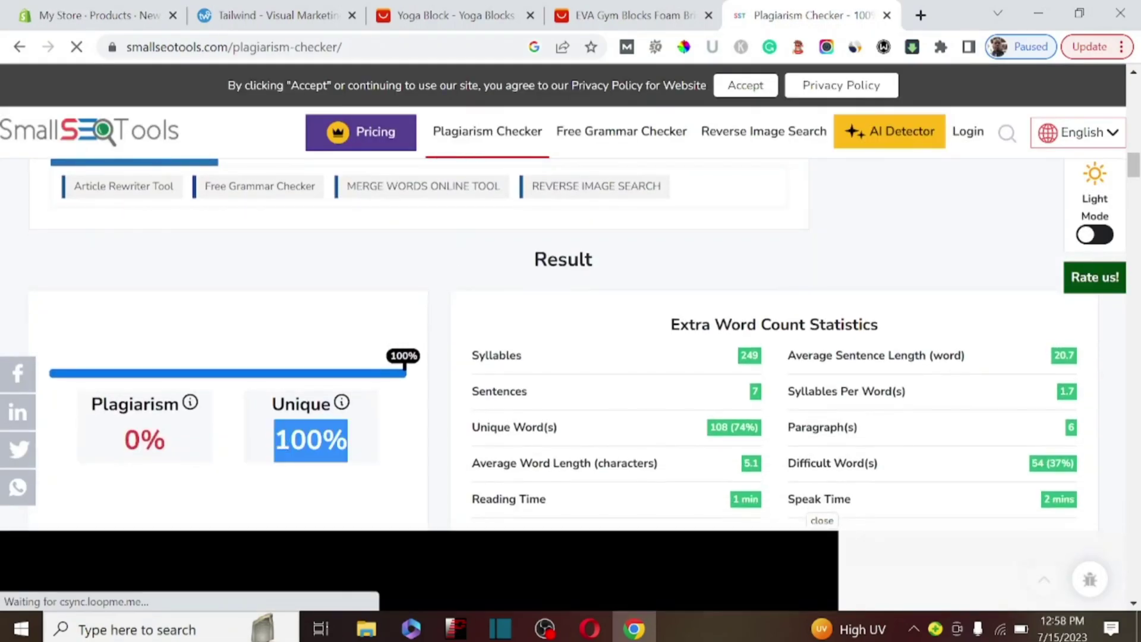
pyautogui.moveTo(363, 444); pyautogui.dragTo(270, 443)
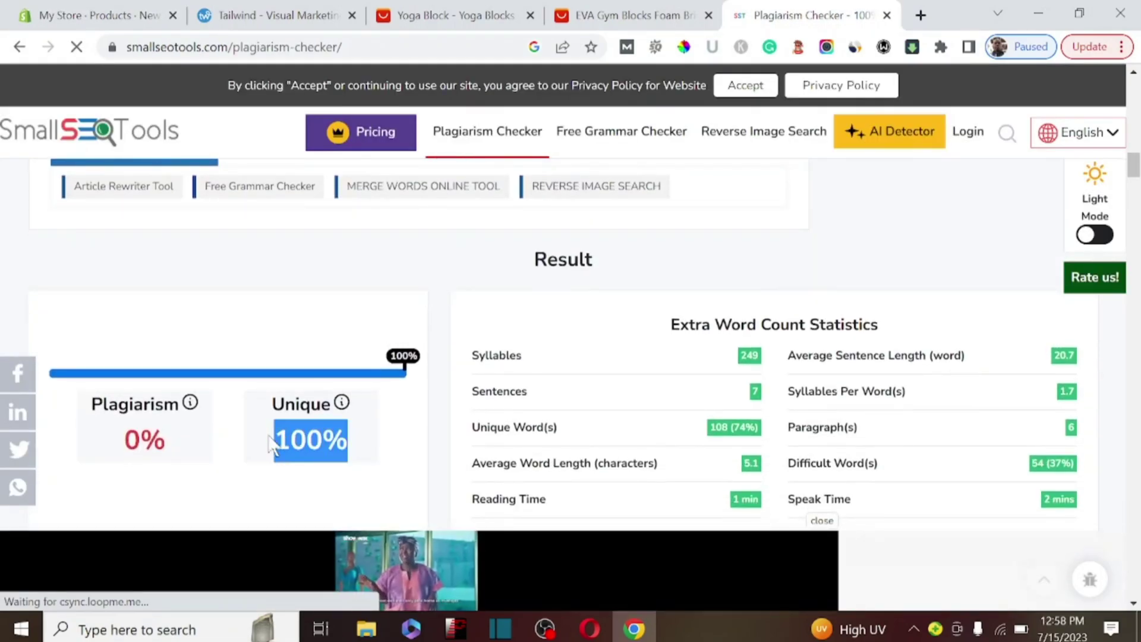
pyautogui.click(392, 444)
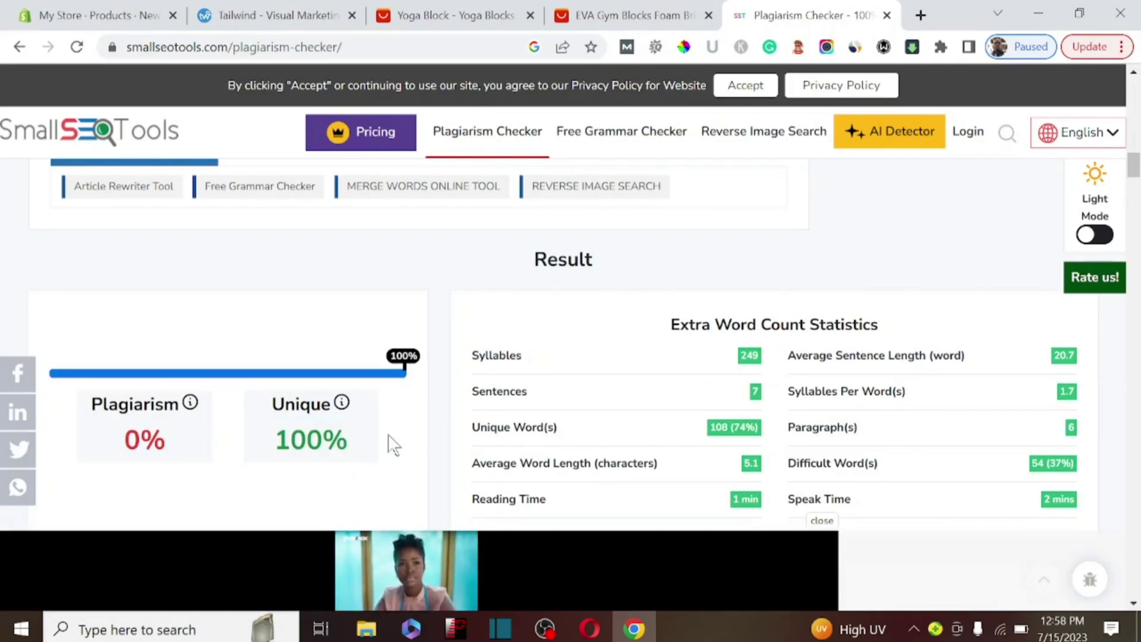
pyautogui.scroll(15, 440, 416)
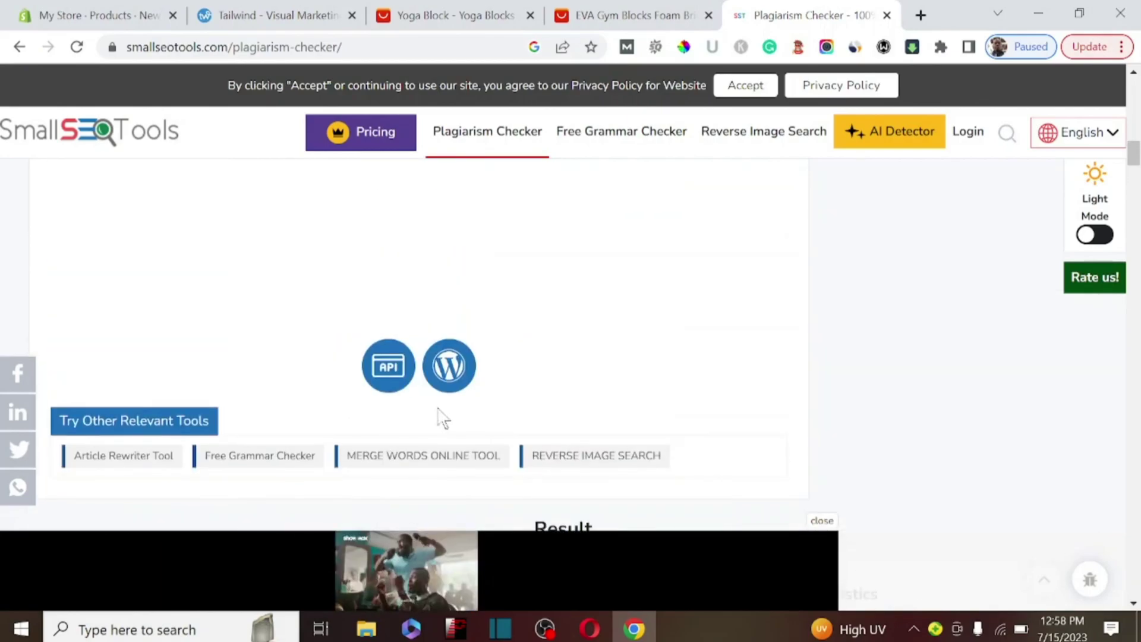
pyautogui.scroll(3, 441, 414)
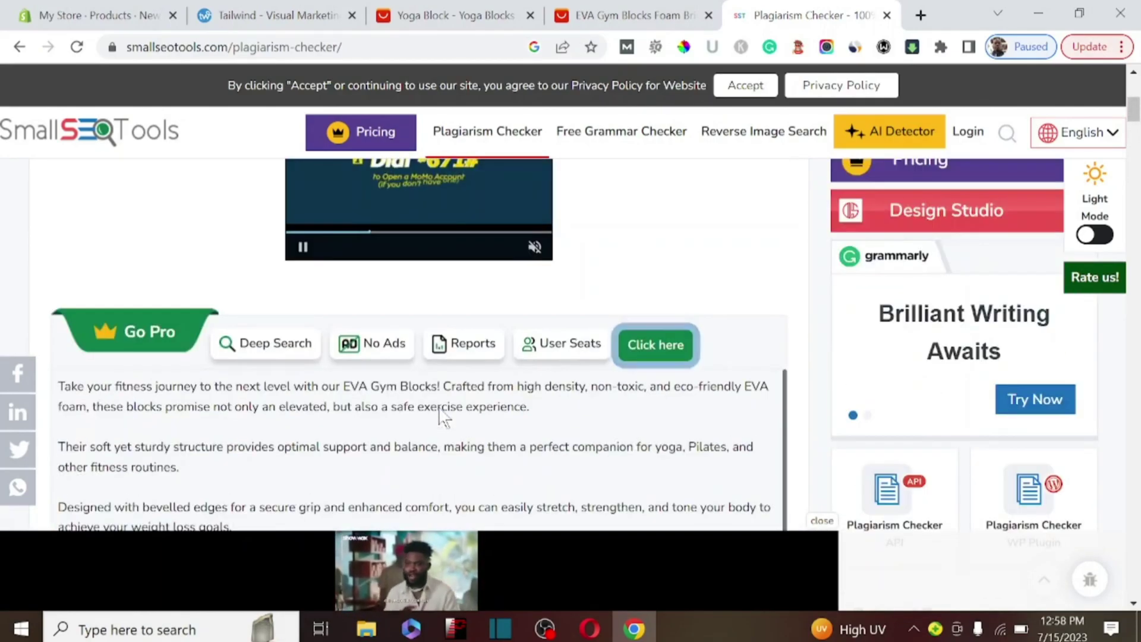
pyautogui.scroll(-2, 441, 415)
pyautogui.scroll(-4, 443, 413)
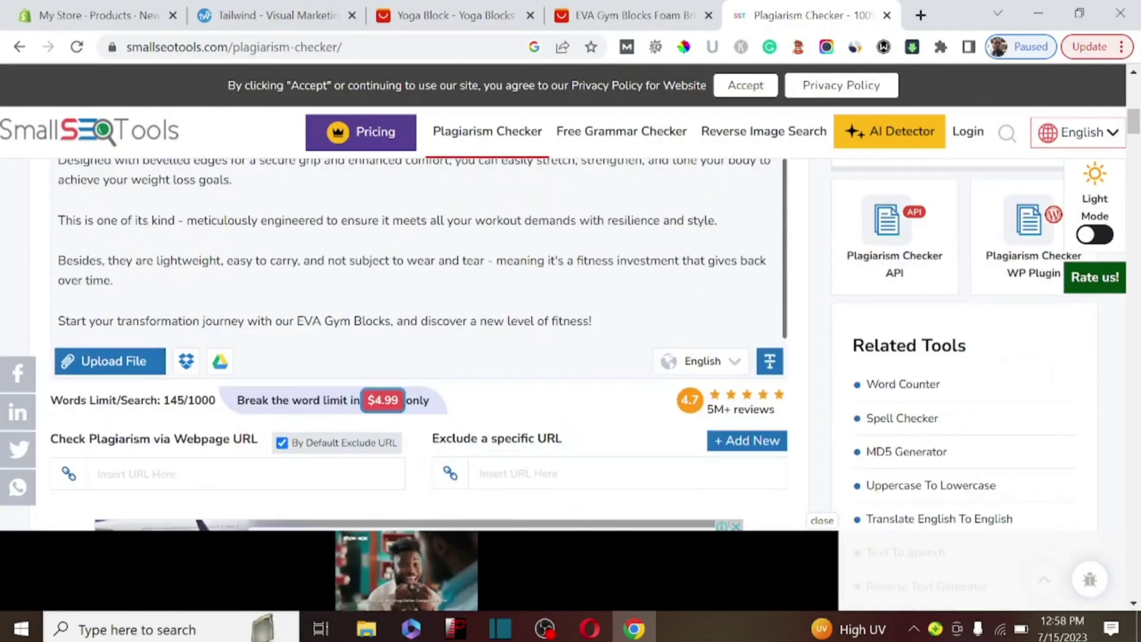
pyautogui.scroll(3, 443, 413)
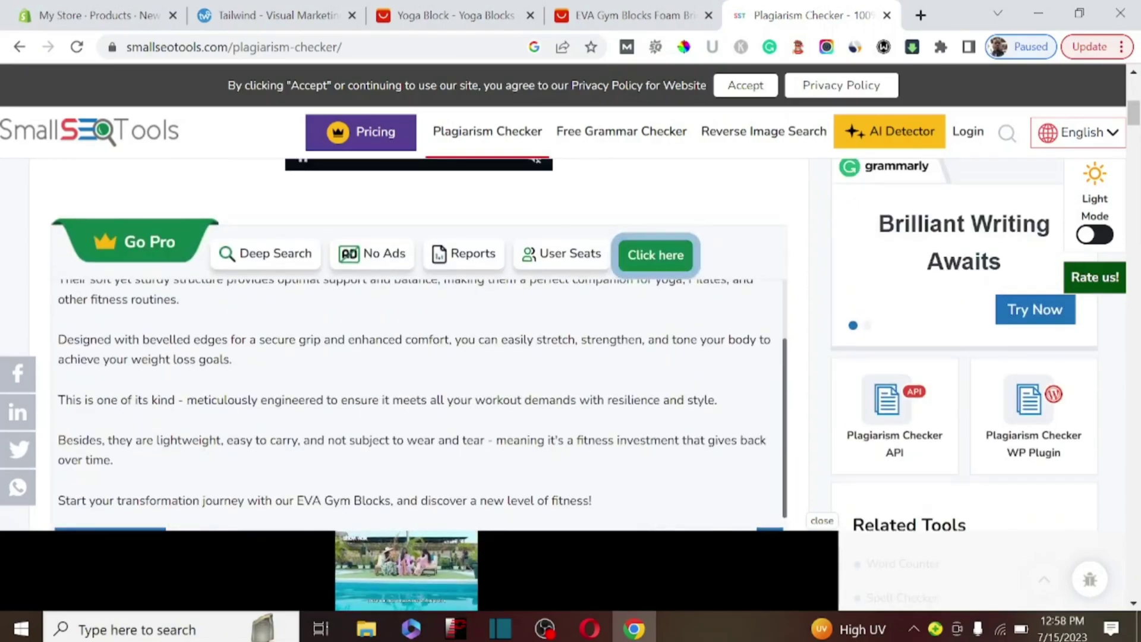